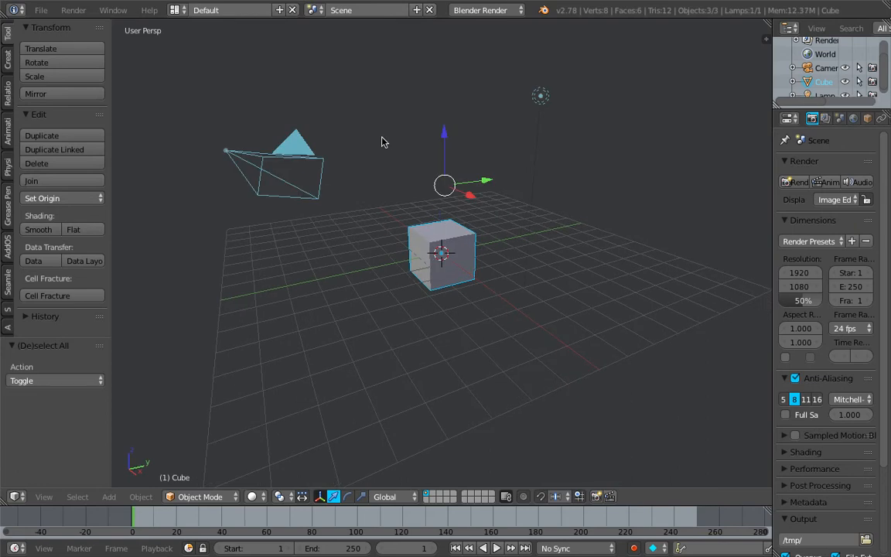
# Delete all default objects from the scene and switch to the Compositing screen layout
pyautogui.click(363, 137)
pyautogui.click(176, 11)
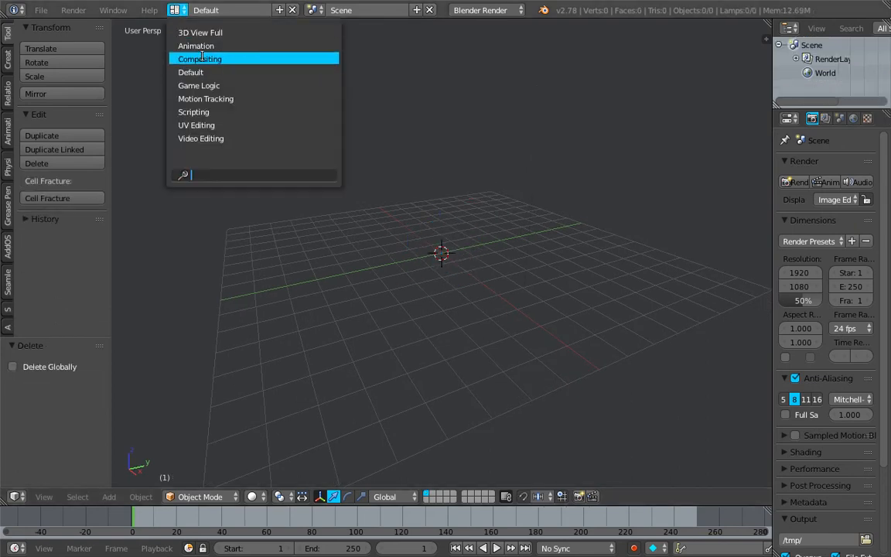
pyautogui.click(199, 61)
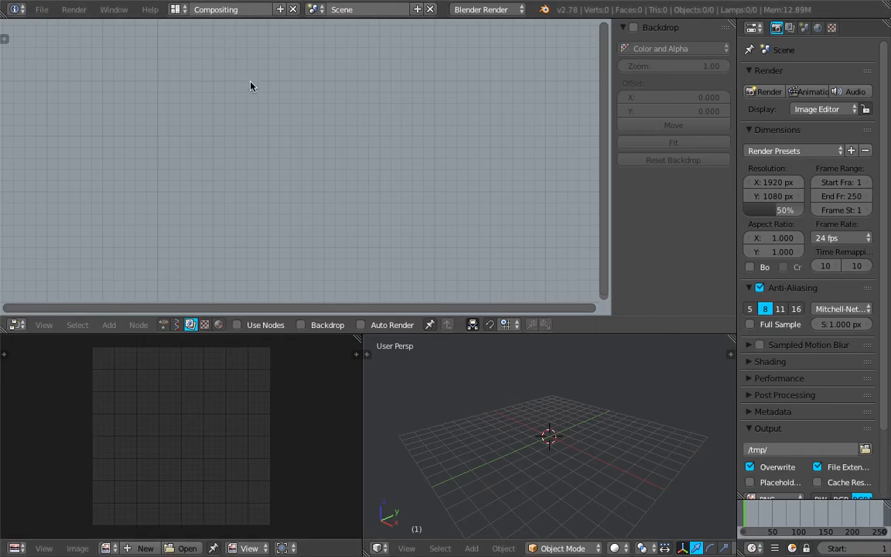
# Set the node editor to Sverchok nodes and create a new node tree
pyautogui.moveTo(275, 117); pyautogui.dragTo(290, 109, button='middle')
pyautogui.hotkey('shift', 'a')
pyautogui.click(176, 324)
pyautogui.click(280, 325)
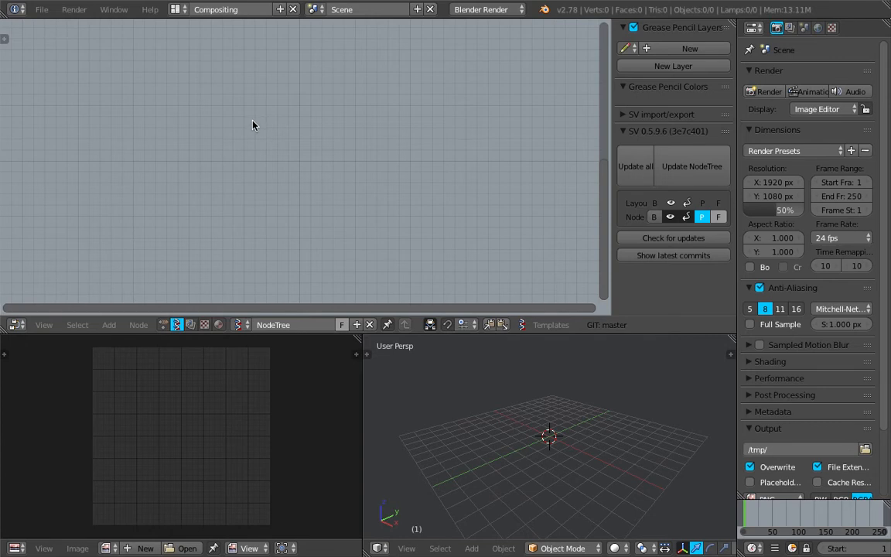
# Search the Sverchok nodes for "hilbert" and place a Hilbert node in the node tree
pyautogui.hotkey('shift', 'a')
pyautogui.press('Escape')
pyautogui.hotkey('shift', 'a')
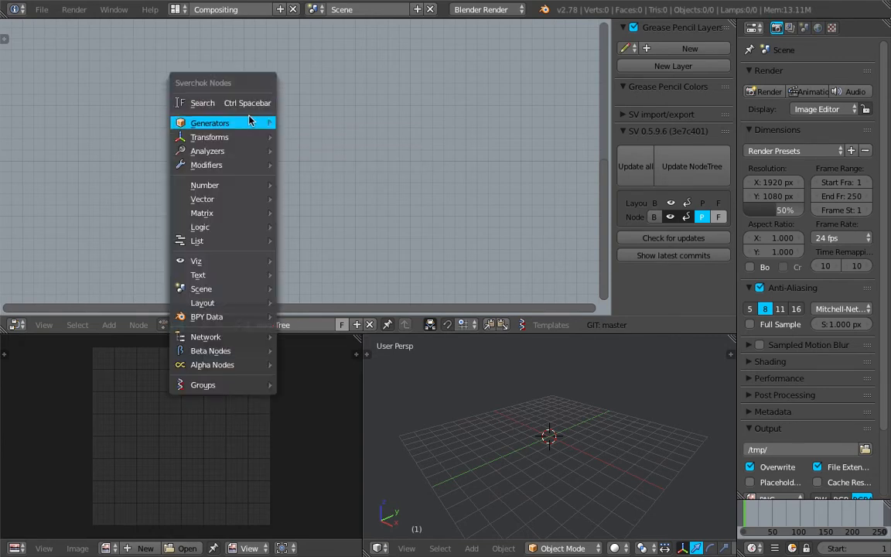
pyautogui.click(224, 103)
pyautogui.write('UV Connection')
pyautogui.write('hilbert')
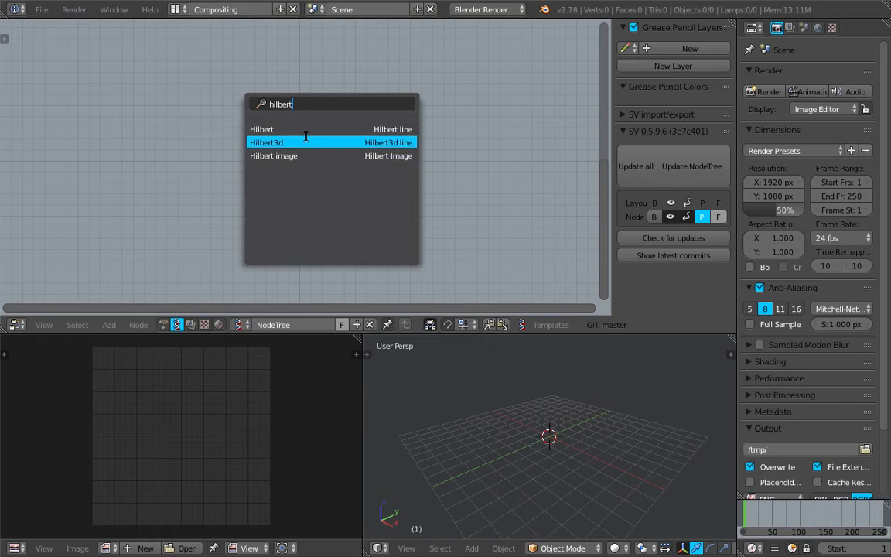
pyautogui.click(304, 131)
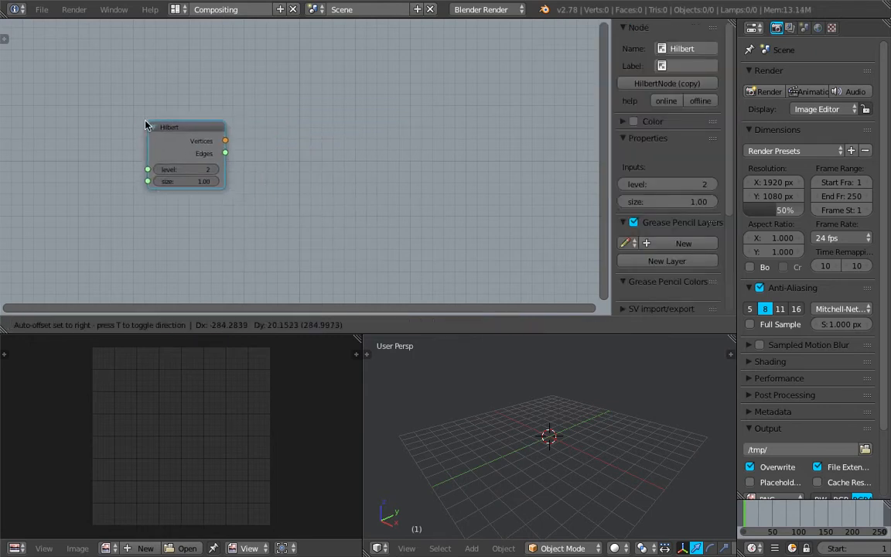
pyautogui.click(118, 121)
# Add a Hilbert3d node beside the Hilbert node
pyautogui.hotkey('shift', 'a')
pyautogui.click(308, 115)
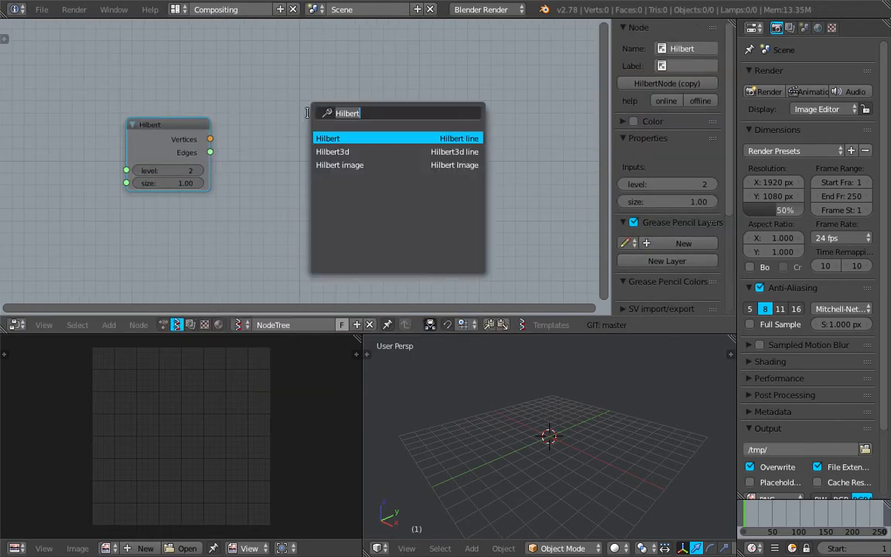
pyautogui.press('Down')
pyautogui.press('Return')
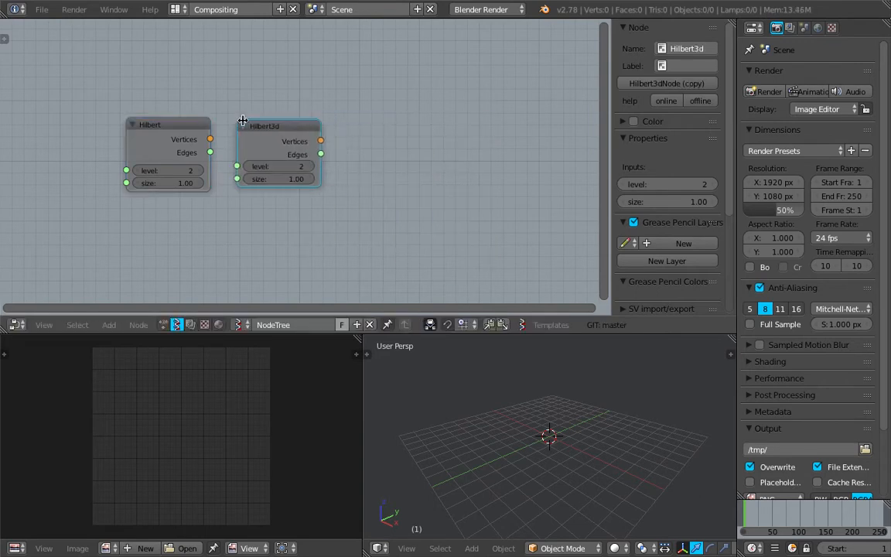
pyautogui.click(220, 110)
# Add a Hilbert image node beside the Hilbert3d node
pyautogui.hotkey('shift', 'a')
pyautogui.click(383, 99)
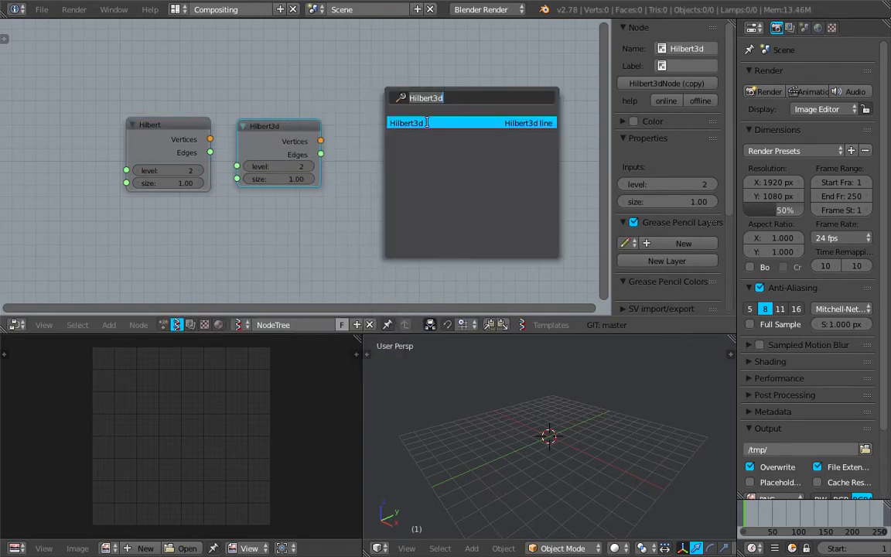
pyautogui.write('hilbe')
pyautogui.press('Down')
pyautogui.press('Down')
pyautogui.press('Return')
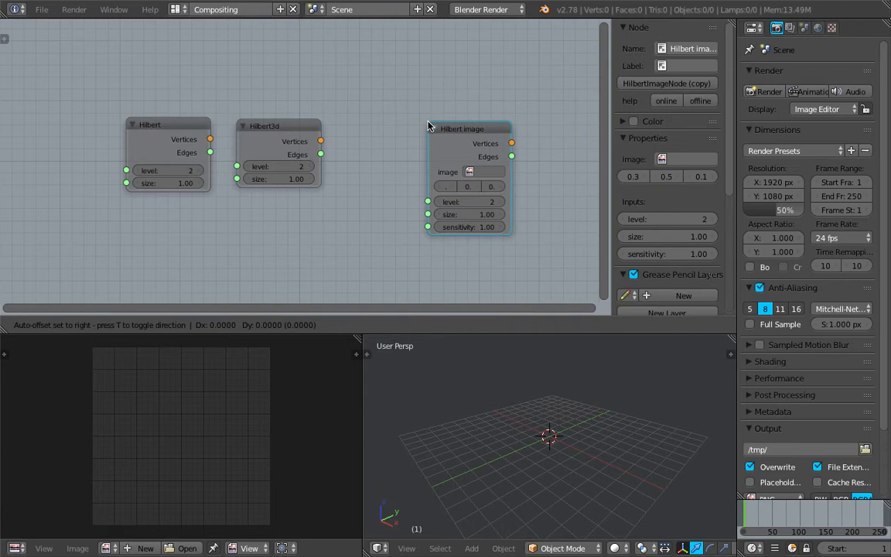
pyautogui.click(365, 127)
# Widen the node editor's properties sidebar and space the Hilbert nodes apart
pyautogui.scroll(1, 332, 73)
pyautogui.moveTo(437, 126); pyautogui.dragTo(429, 118)
pyautogui.moveTo(610, 77); pyautogui.dragTo(585, 66)
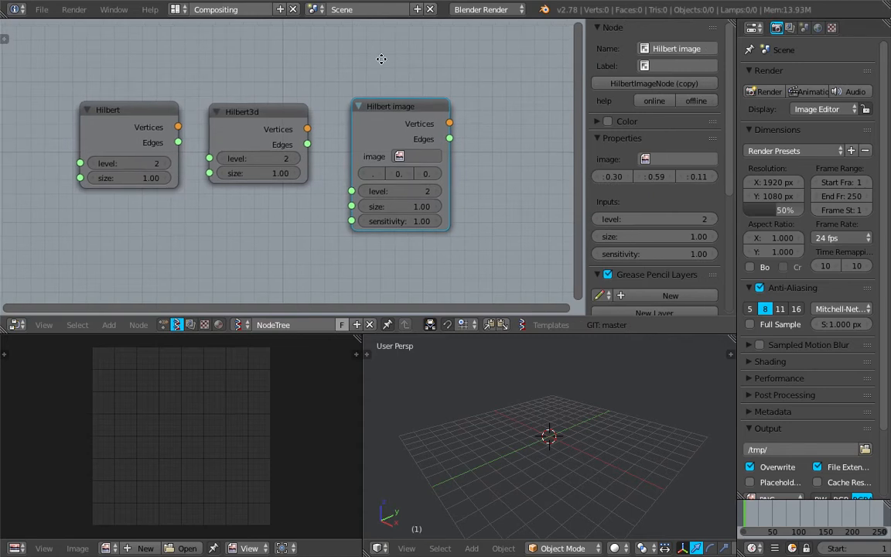
pyautogui.moveTo(123, 103); pyautogui.dragTo(116, 123)
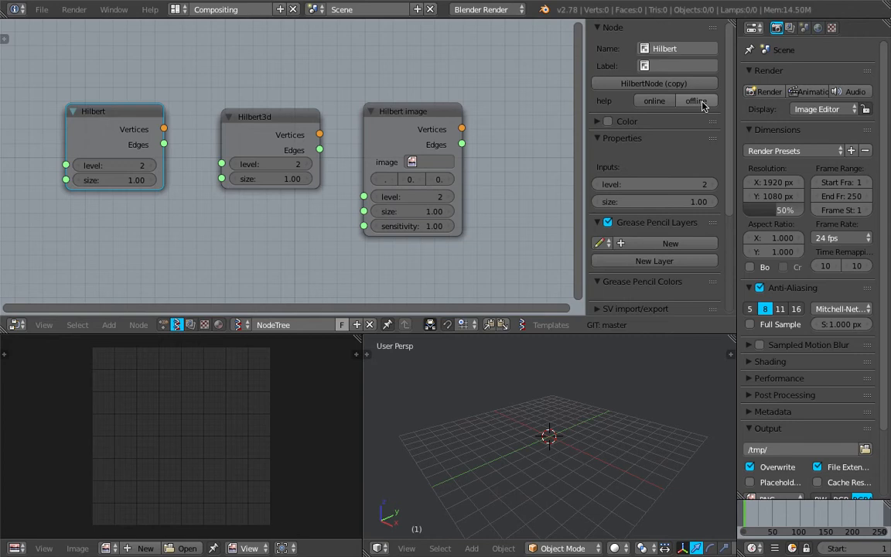
# Try to open the help documentation for the Hilbert, Hilbert3d and Hilbert image nodes
pyautogui.click(655, 103)
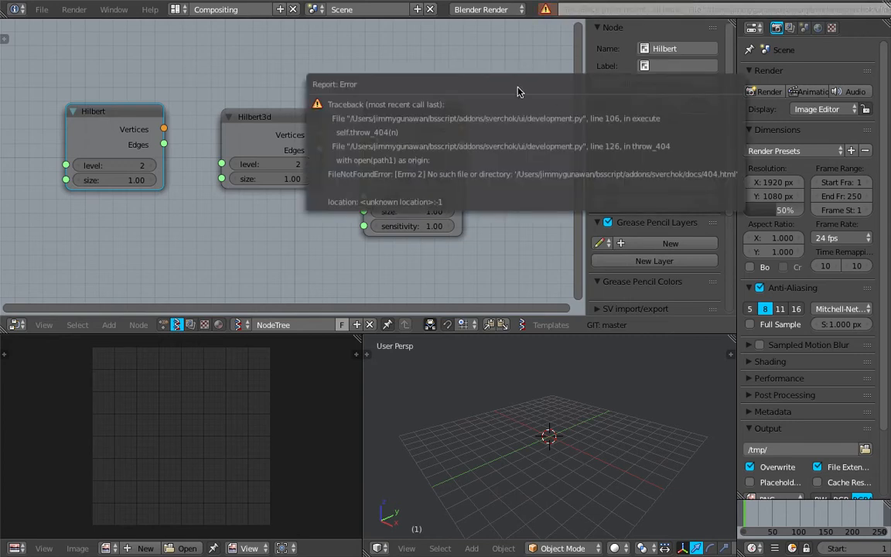
pyautogui.click(658, 105)
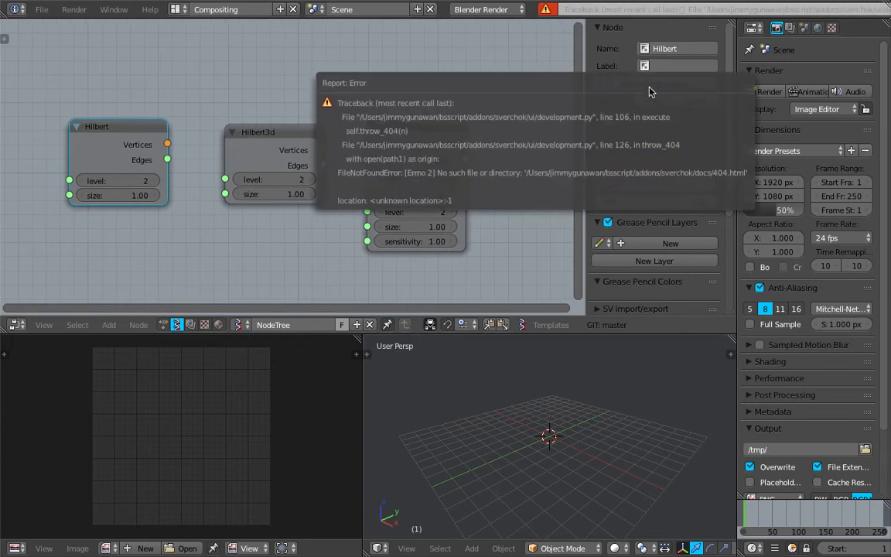
pyautogui.click(268, 130)
pyautogui.click(668, 107)
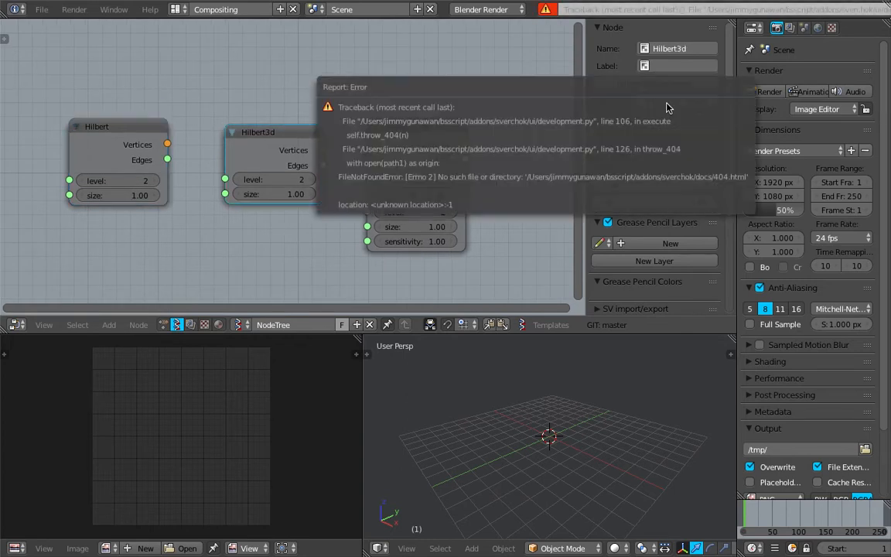
pyautogui.click(408, 134)
pyautogui.click(642, 94)
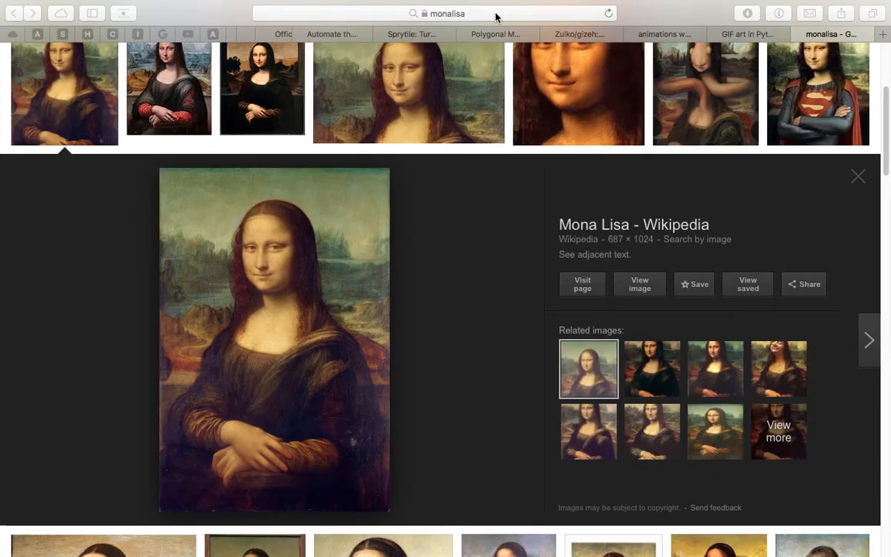
# Search the web for "sverchok hilbert" in the browser and open the Hilbert 2D documentation page
pyautogui.click(496, 13)
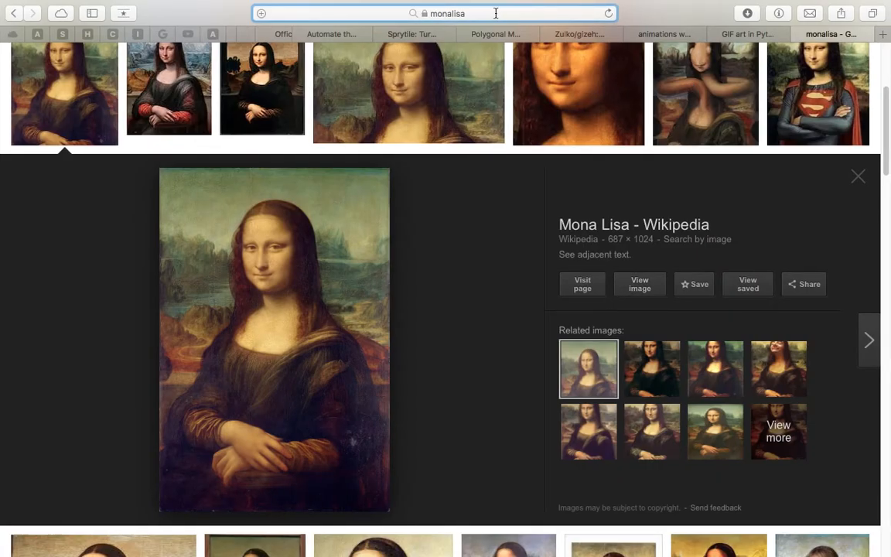
pyautogui.write('sverchok hilbert')
pyautogui.press('Return')
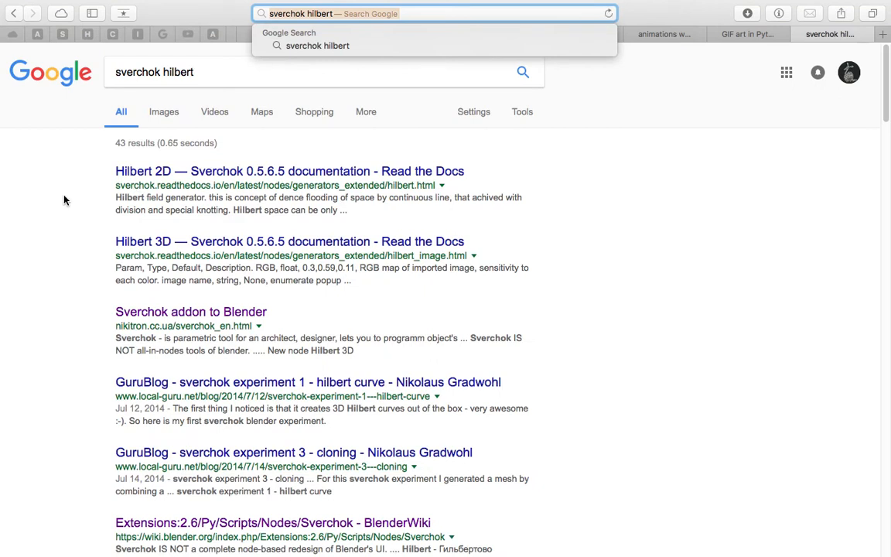
pyautogui.click(63, 197)
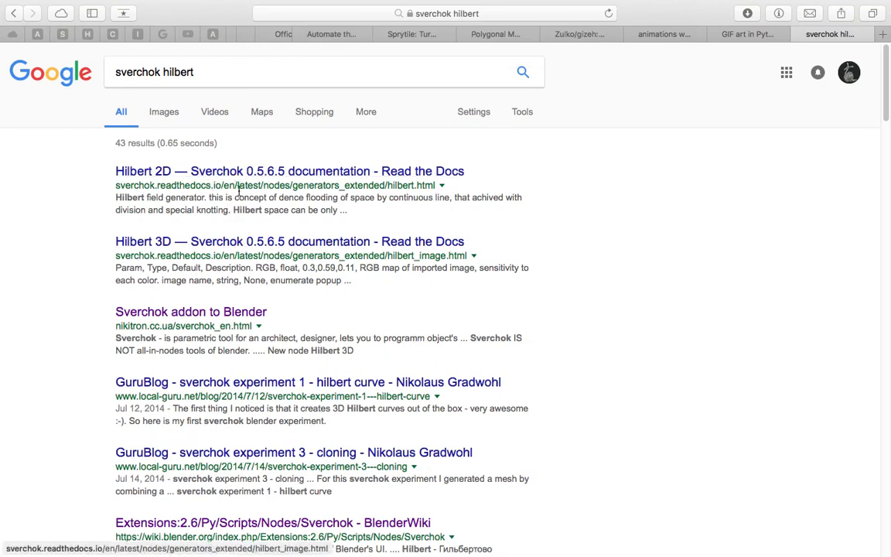
pyautogui.click(239, 172)
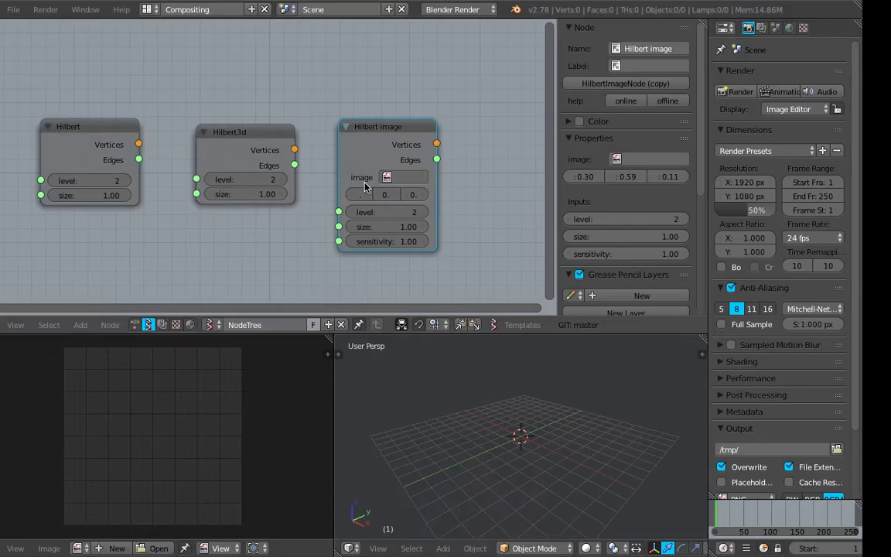
# Back in Blender, move the Hilbert node past the Hilbert image node into the empty area of the node tree
pyautogui.moveTo(225, 144); pyautogui.dragTo(251, 136, button='middle')
pyautogui.moveTo(164, 124); pyautogui.dragTo(167, 135)
pyautogui.scroll(3, 83, 176)
pyautogui.moveTo(82, 176); pyautogui.dragTo(109, 180, button='middle')
pyautogui.moveTo(133, 187); pyautogui.dragTo(96, 215)
pyautogui.moveTo(196, 119); pyautogui.dragTo(130, 116)
pyautogui.moveTo(191, 136)
pyautogui.mouseDown()
pyautogui.moveTo(236, 91)
pyautogui.moveTo(199, 152)
pyautogui.mouseUp()
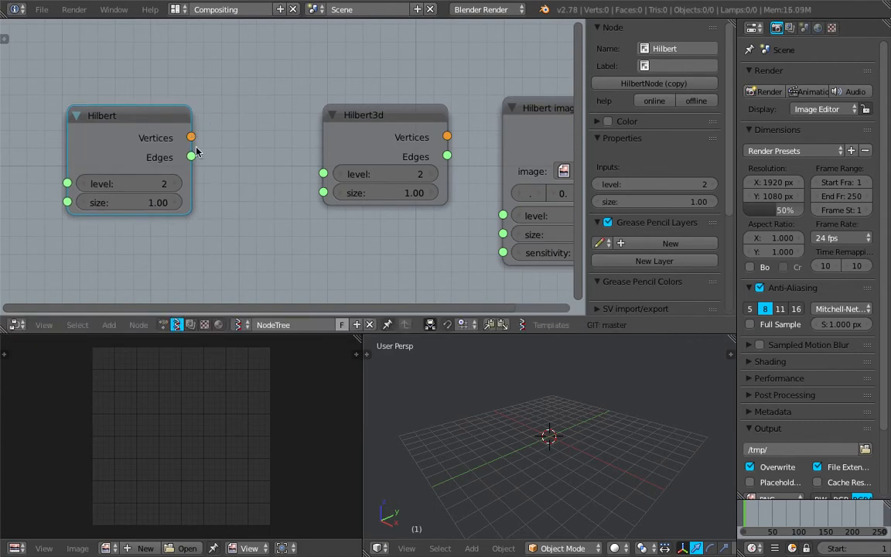
pyautogui.scroll(-5, 318, 217)
pyautogui.moveTo(323, 206); pyautogui.dragTo(116, 121, button='middle')
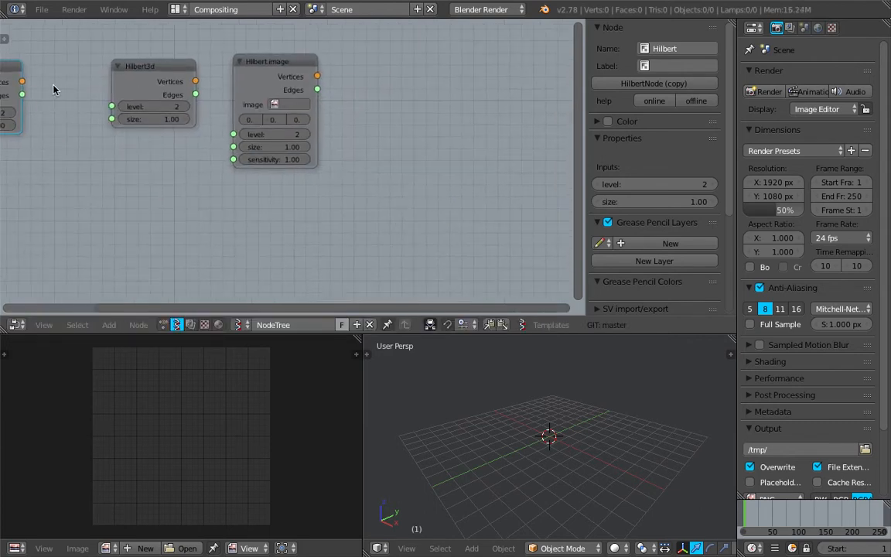
pyautogui.moveTo(6, 68); pyautogui.dragTo(496, 117)
pyautogui.moveTo(446, 75); pyautogui.dragTo(324, 101, button='middle')
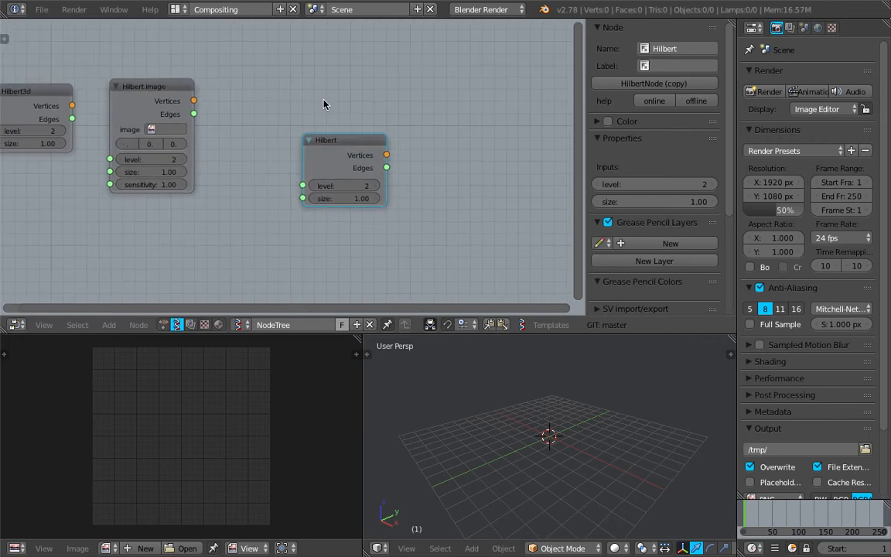
pyautogui.scroll(2, 324, 116)
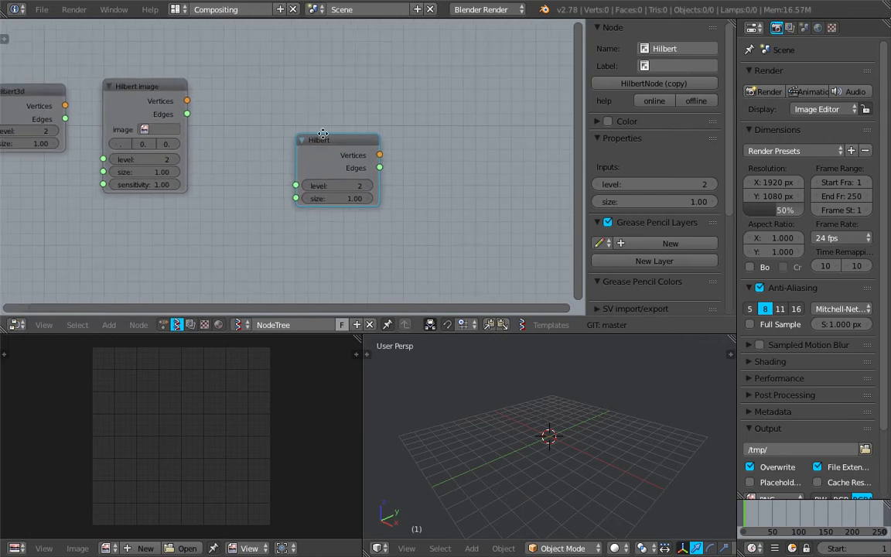
pyautogui.moveTo(324, 123); pyautogui.dragTo(331, 130)
pyautogui.moveTo(349, 130); pyautogui.dragTo(285, 133, button='middle')
pyautogui.scroll(2, 284, 133)
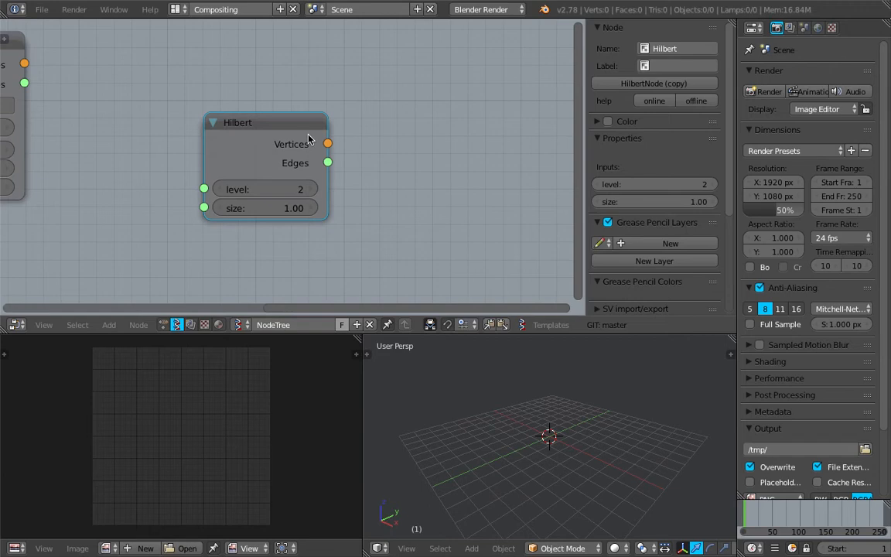
# Collapse the node editor's properties sidebar and move the Hilbert node farther from the Hilbert image node
pyautogui.moveTo(452, 235); pyautogui.dragTo(537, 227, button='middle')
pyautogui.moveTo(319, 132); pyautogui.dragTo(294, 111)
pyautogui.moveTo(293, 114); pyautogui.dragTo(318, 139, button='middle')
pyautogui.moveTo(372, 117); pyautogui.dragTo(403, 116)
pyautogui.scroll(-1, 495, 104)
pyautogui.moveTo(568, 92); pyautogui.dragTo(514, 92, button='middle')
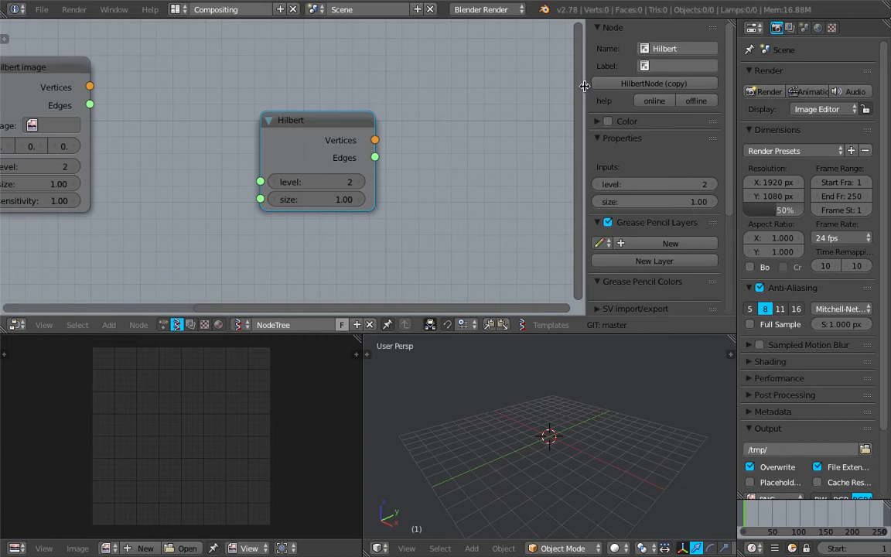
pyautogui.moveTo(585, 86); pyautogui.dragTo(731, 87)
pyautogui.moveTo(395, 118); pyautogui.dragTo(437, 105)
pyautogui.moveTo(437, 105); pyautogui.dragTo(393, 109, button='middle')
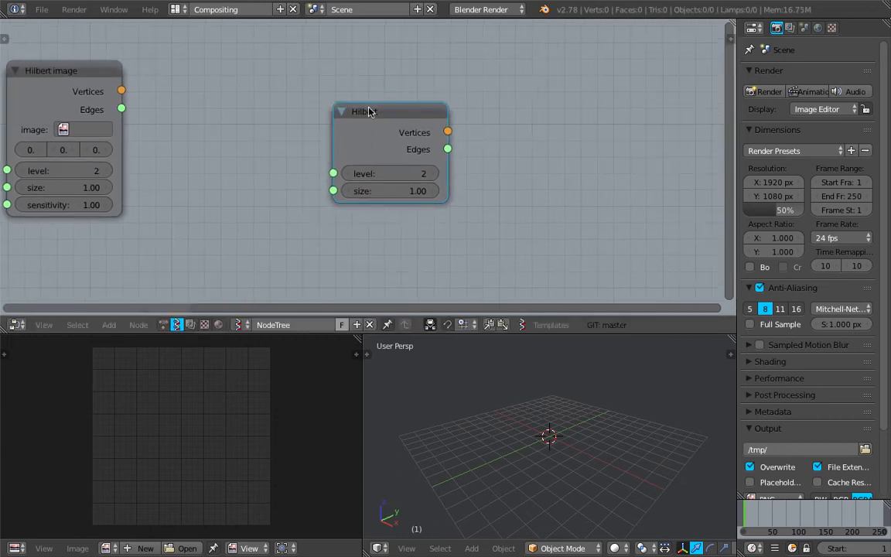
pyautogui.moveTo(355, 115); pyautogui.dragTo(390, 103)
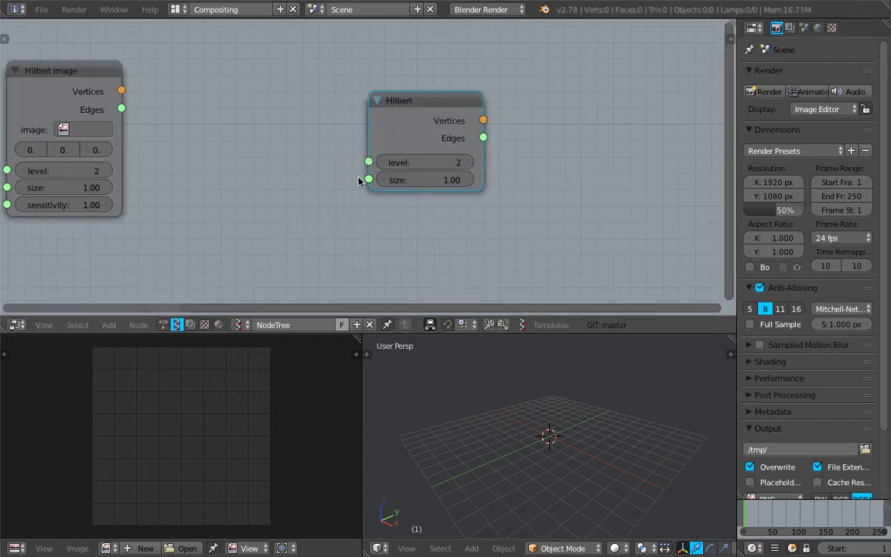
pyautogui.moveTo(453, 189); pyautogui.dragTo(403, 177)
pyautogui.moveTo(318, 150); pyautogui.dragTo(241, 131)
pyautogui.moveTo(318, 167); pyautogui.dragTo(279, 207)
# Try to add a Viewer Draw node beside the Hilbert node by searching for "view"
pyautogui.moveTo(436, 128); pyautogui.dragTo(303, 138, button='middle')
pyautogui.hotkey('shift', 'a')
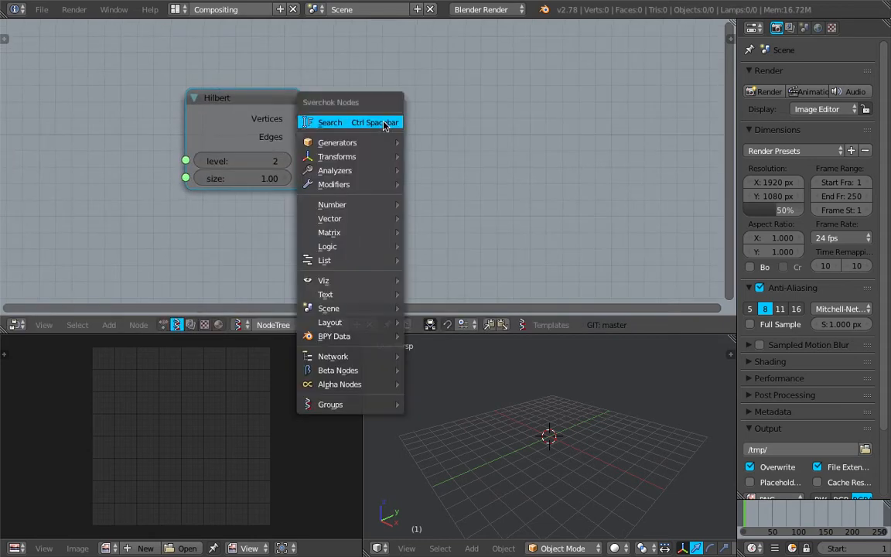
pyautogui.click(383, 122)
pyautogui.write('view')
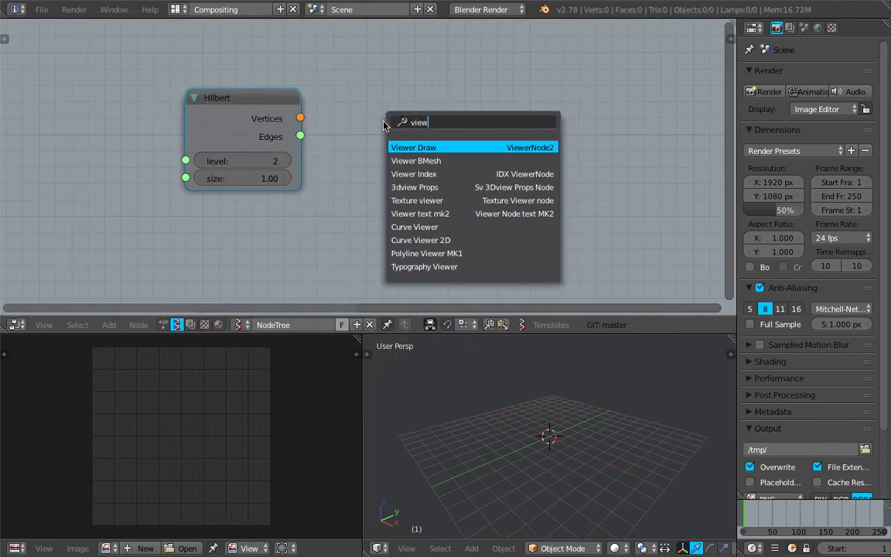
pyautogui.press('Return')
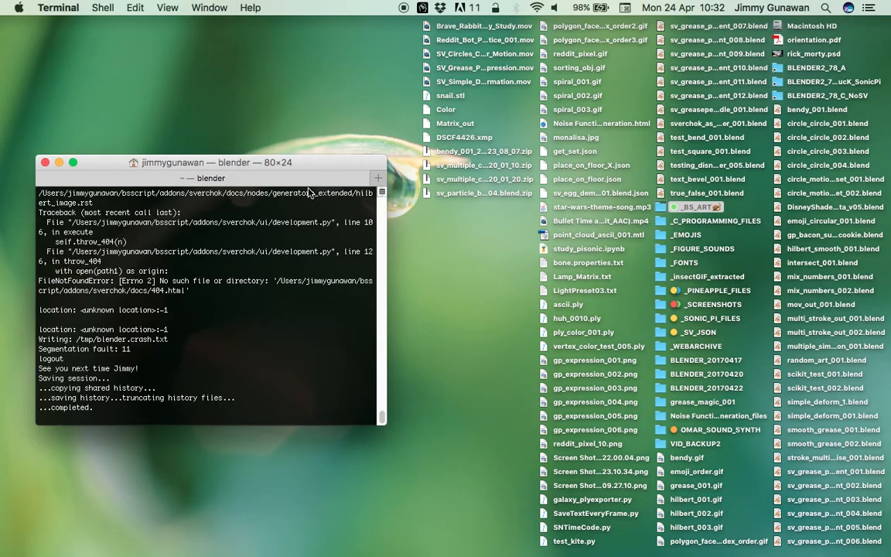
# Close the Terminal window and relaunch Blender from the blender executable in blender.app's Contents/MacOS folder
pyautogui.click(45, 162)
pyautogui.click(833, 82)
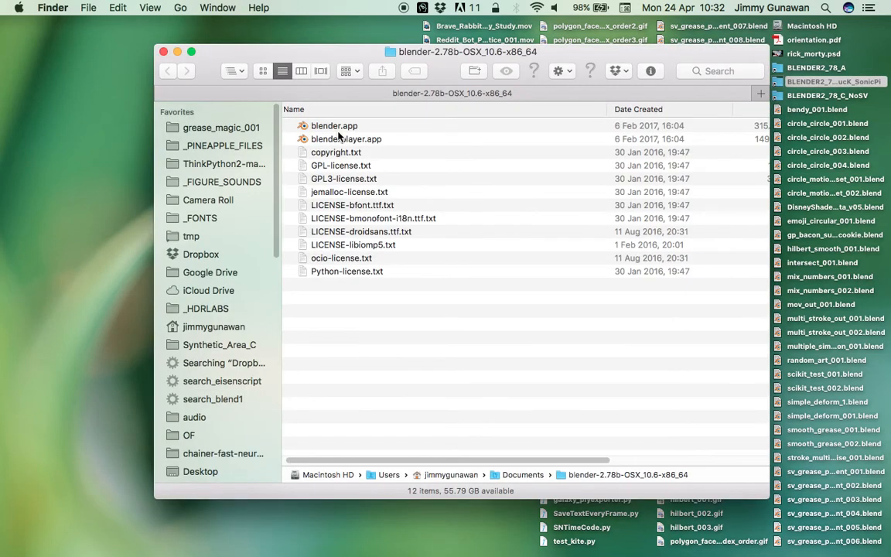
pyautogui.rightClick(341, 128)
pyautogui.press('Escape')
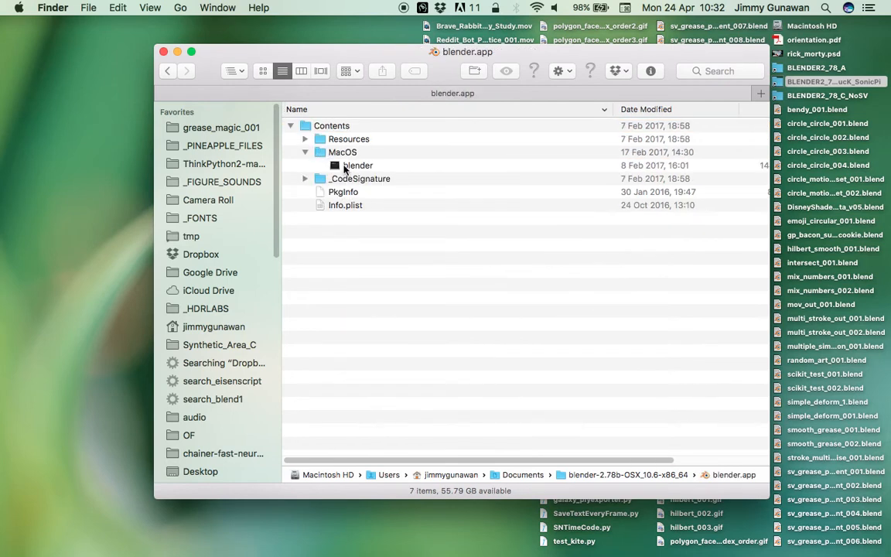
pyautogui.doubleClick(345, 169)
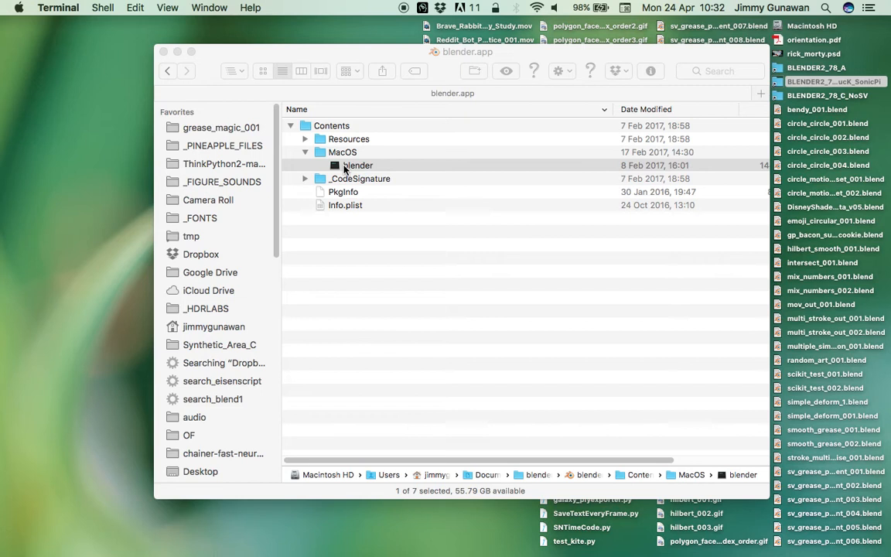
pyautogui.moveTo(309, 148); pyautogui.dragTo(380, 165)
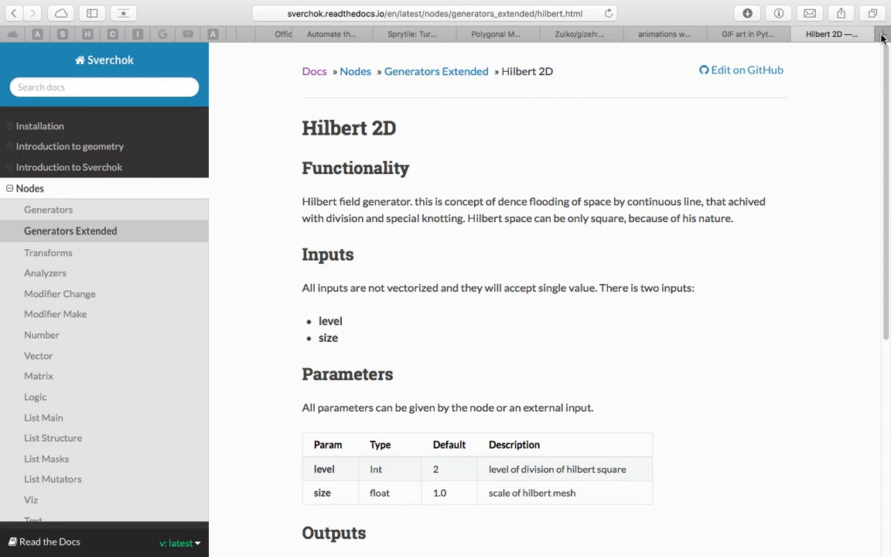
# Search Google Images for "hilbert algorithm" in a new browser tab
pyautogui.click(881, 35)
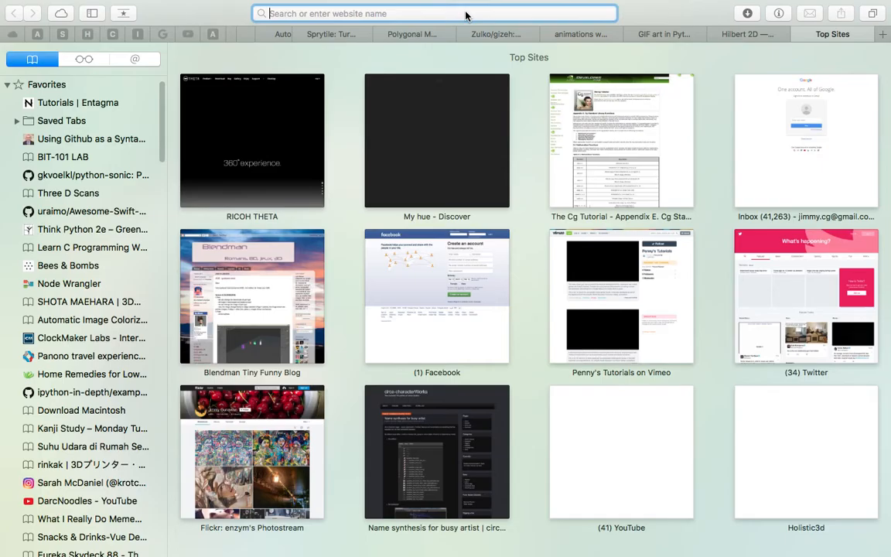
pyautogui.write('hilbg')
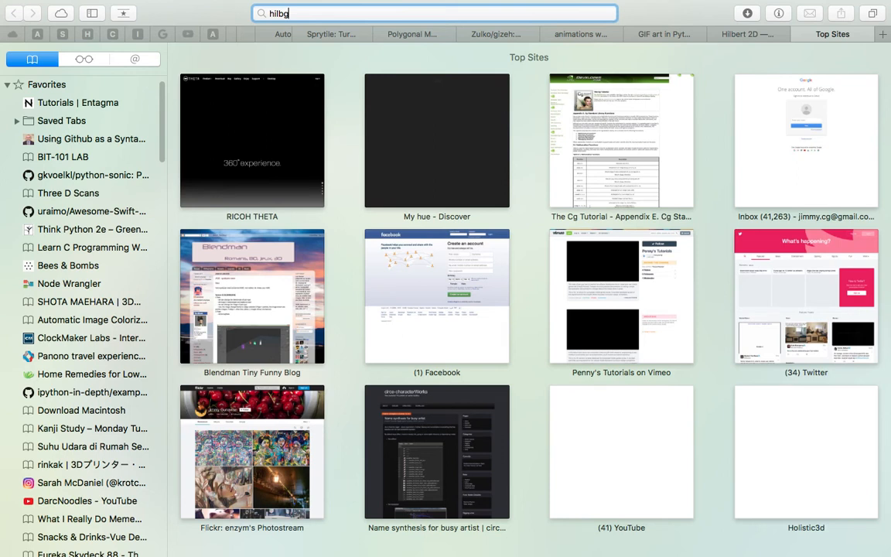
pyautogui.press('BackSpace')
pyautogui.write('ert algorithm')
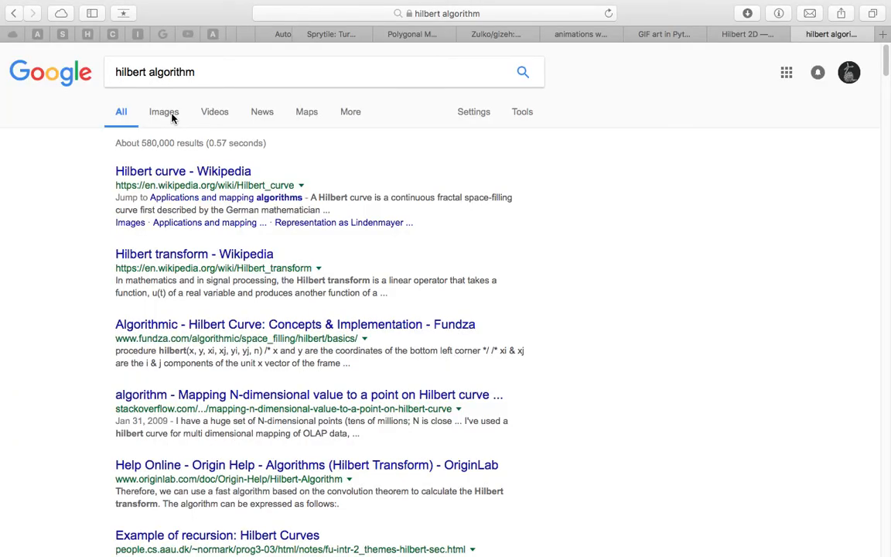
pyautogui.click(171, 116)
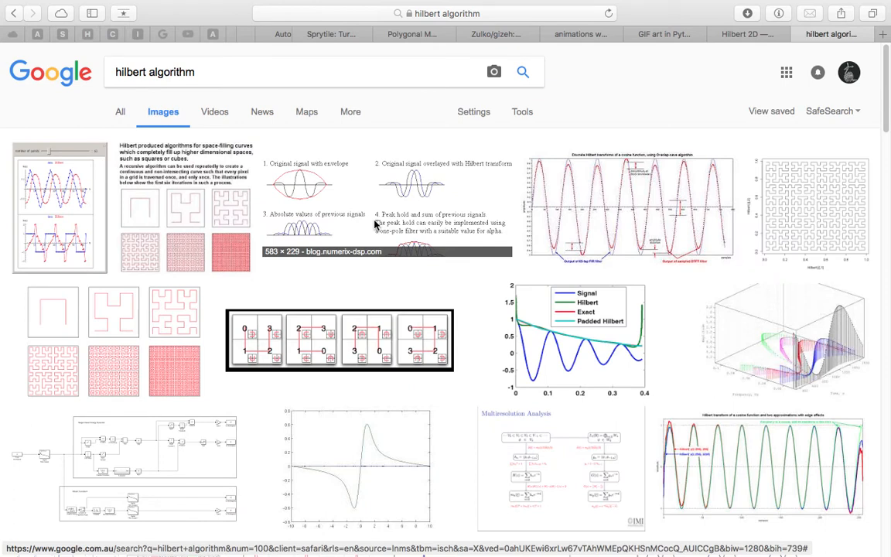
# Browse the image results and open the Wikipedia picture of Hilbert curves of order 1, 2 and 3 and the datagenetics.com picture
pyautogui.scroll(-2, 703, 191)
pyautogui.scroll(-5, 734, 231)
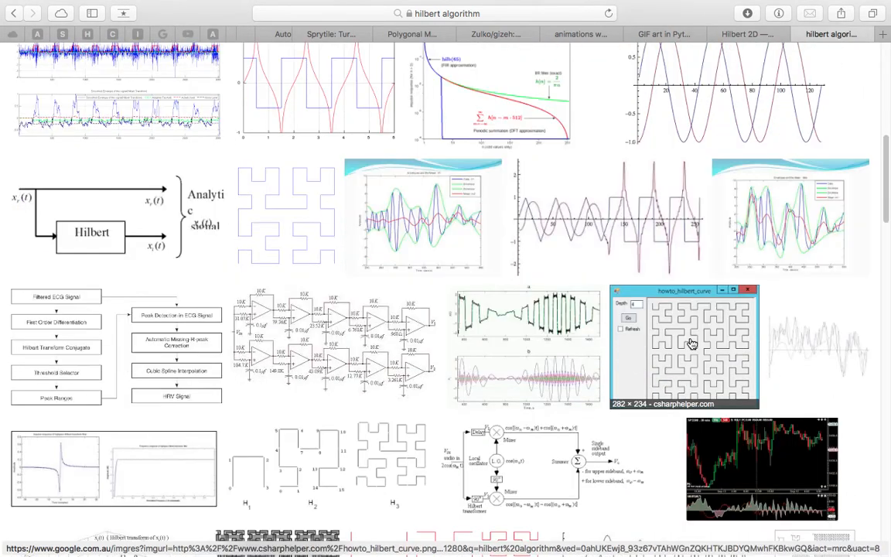
pyautogui.scroll(-1, 604, 326)
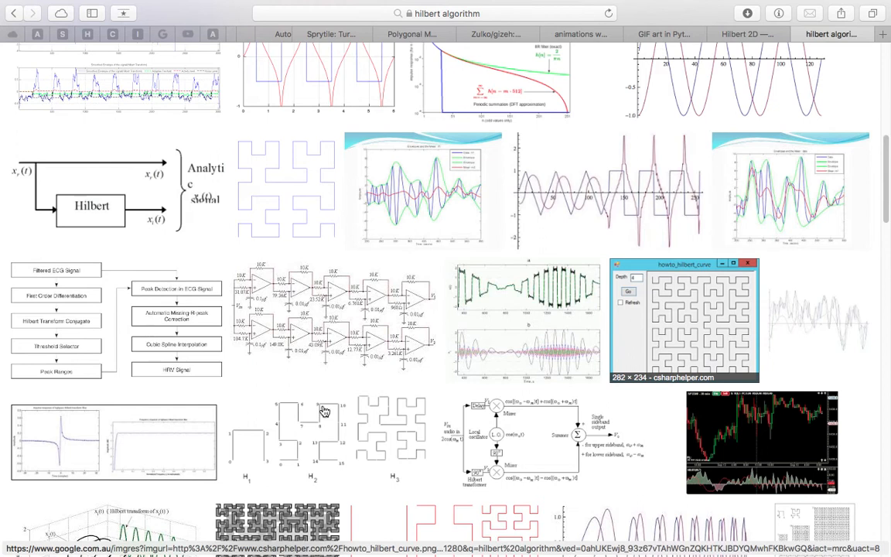
pyautogui.scroll(-5, 262, 425)
pyautogui.scroll(-1, 267, 393)
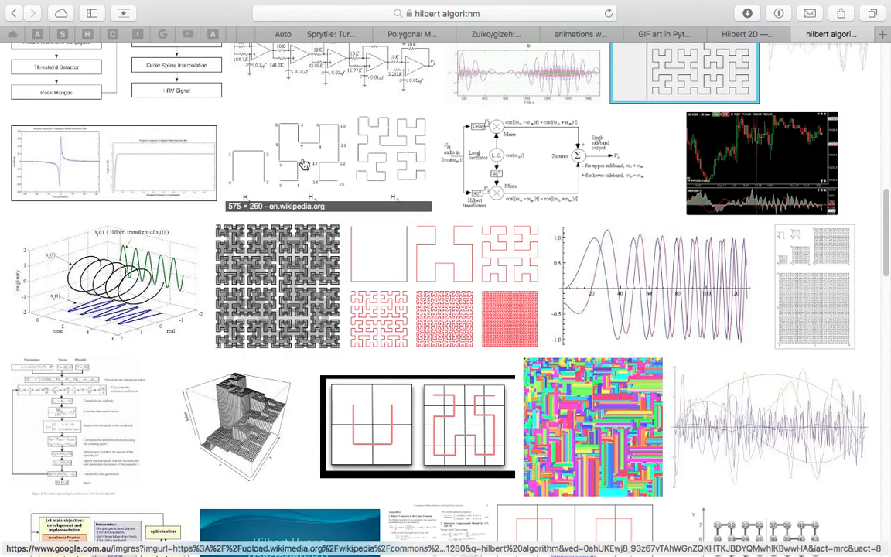
pyautogui.click(337, 197)
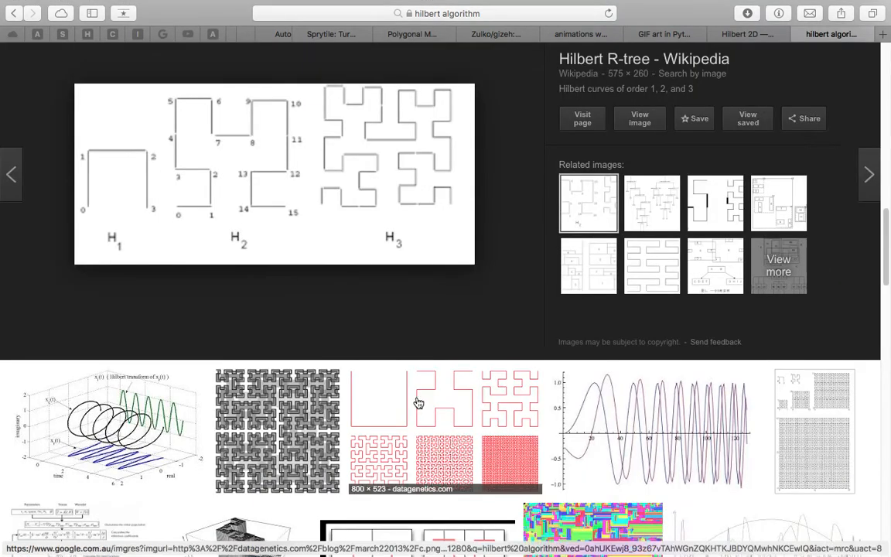
pyautogui.click(417, 403)
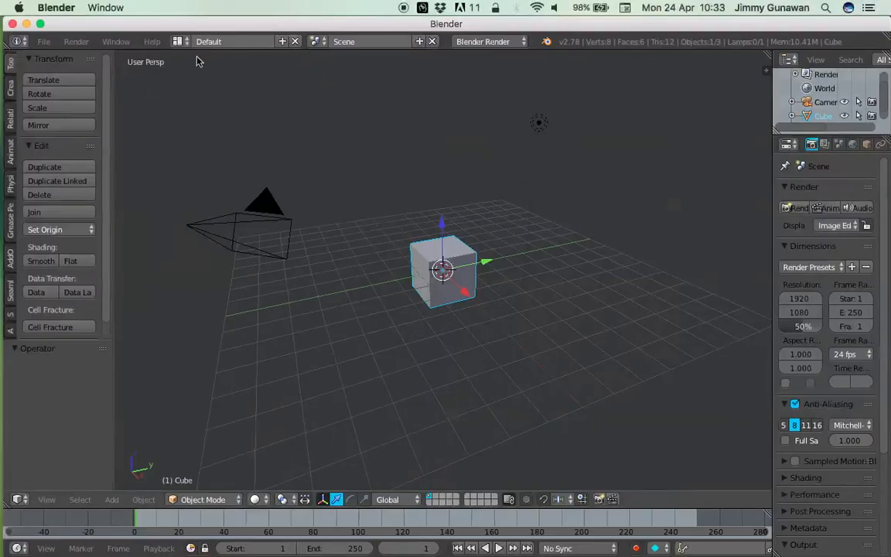
# Back in Blender, change the screen layout to Compositing and delete all the default scene objects
pyautogui.click(177, 41)
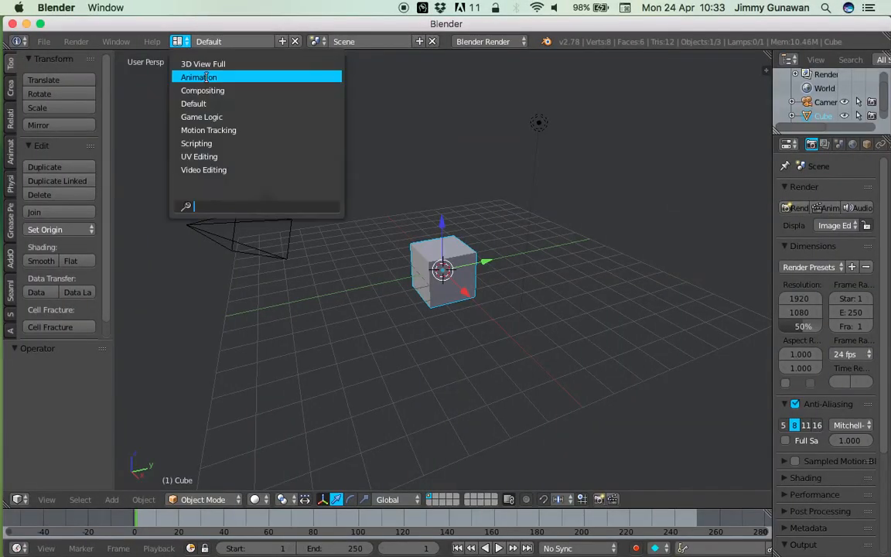
pyautogui.click(186, 90)
pyautogui.moveTo(533, 433); pyautogui.dragTo(573, 459, button='middle')
pyautogui.press('a')
pyautogui.press('Delete')
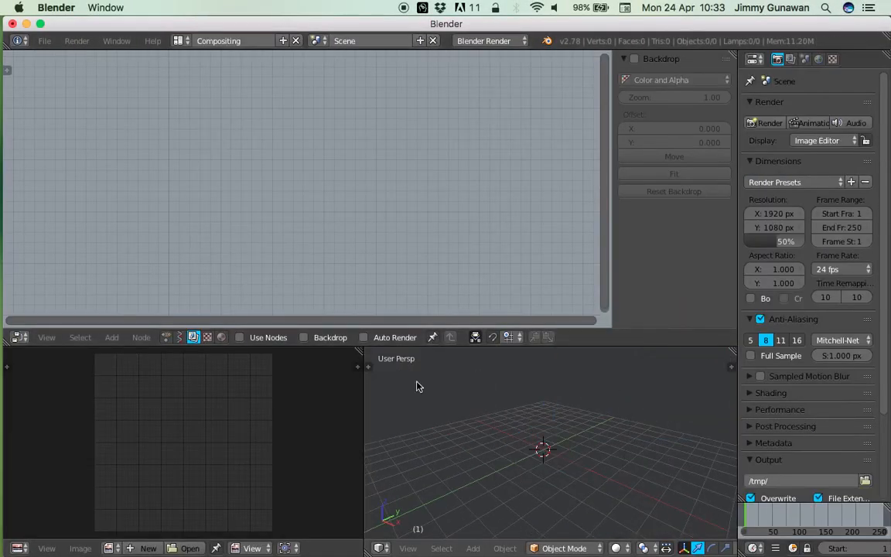
# Expand the 3D view over the image editor area and create a new Sverchok node tree in the node editor
pyautogui.moveTo(368, 363); pyautogui.dragTo(325, 383)
pyautogui.click(178, 337)
pyautogui.click(285, 338)
# Add a Hilbert node to the Sverchok node tree by searching for "hilber"
pyautogui.hotkey('shift', 'a')
pyautogui.click(197, 185)
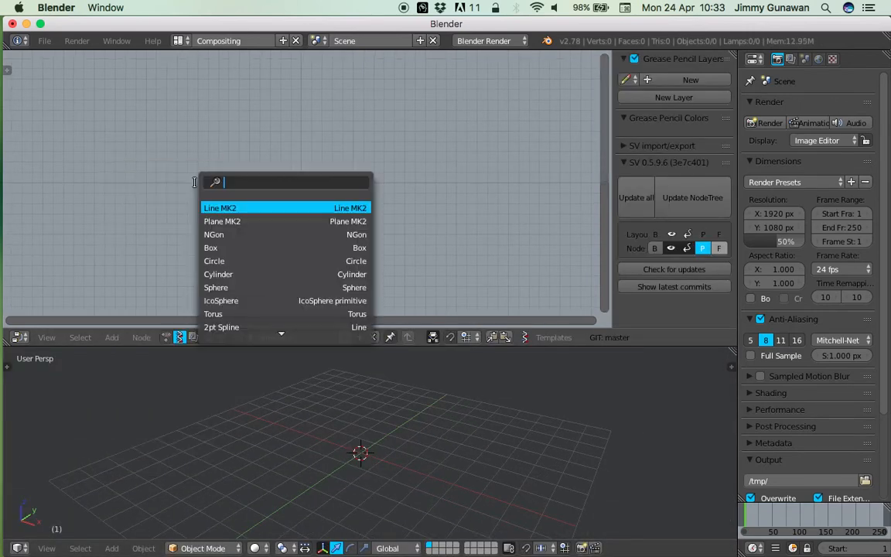
pyautogui.write('hilber')
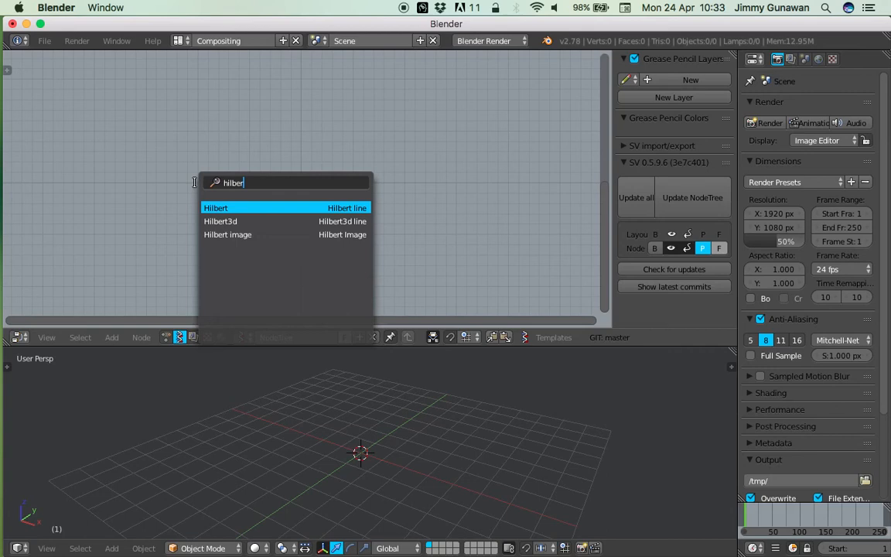
pyautogui.press('Return')
pyautogui.click(175, 140)
# Add a Viewer Draw node beside the Hilbert node by searching for "view"
pyautogui.hotkey('shift', 'a')
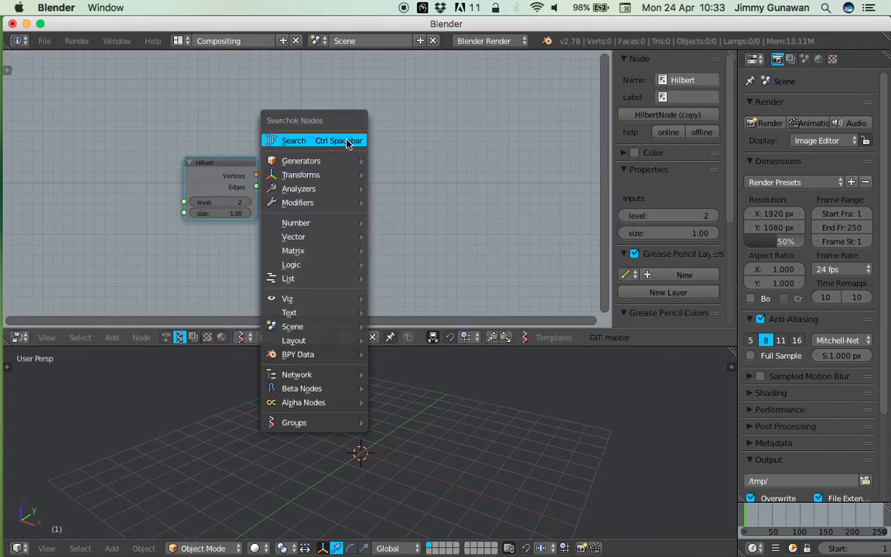
pyautogui.click(346, 140)
pyautogui.write('view')
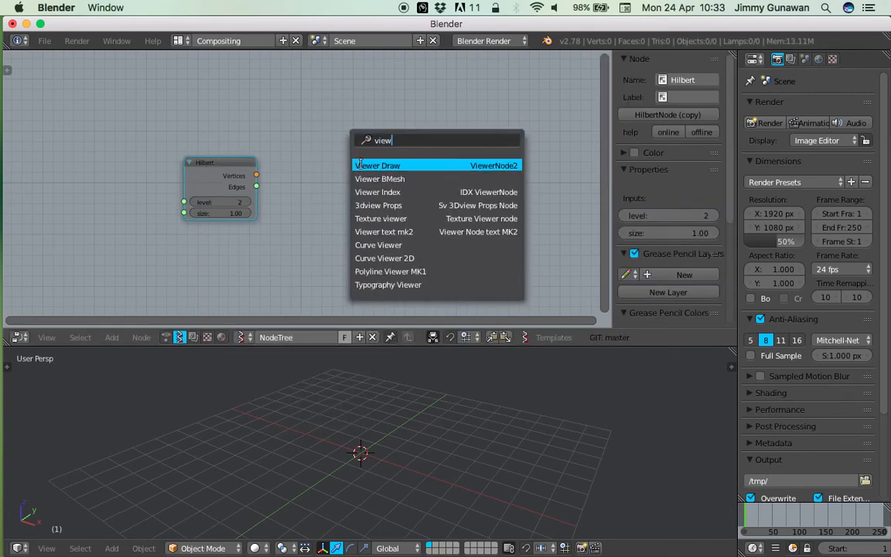
pyautogui.click(361, 165)
pyautogui.click(355, 140)
# Connect the Hilbert node's Vertices and Edges outputs to the Viewer Draw node's vertices and edg_pol inputs
pyautogui.moveTo(257, 176); pyautogui.dragTo(353, 214)
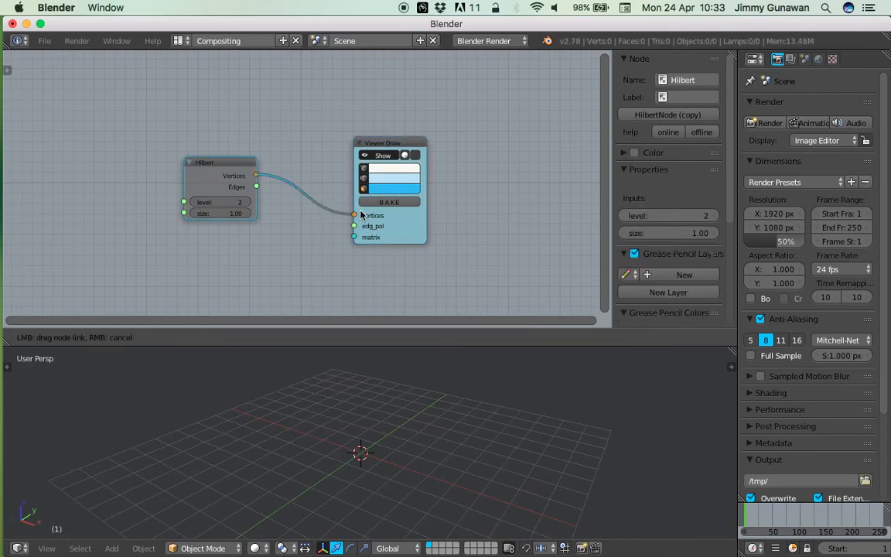
pyautogui.moveTo(256, 186); pyautogui.dragTo(354, 226)
pyautogui.scroll(8, 475, 448)
pyautogui.moveTo(442, 447); pyautogui.dragTo(381, 464, button='middle')
pyautogui.scroll(-4, 459, 434)
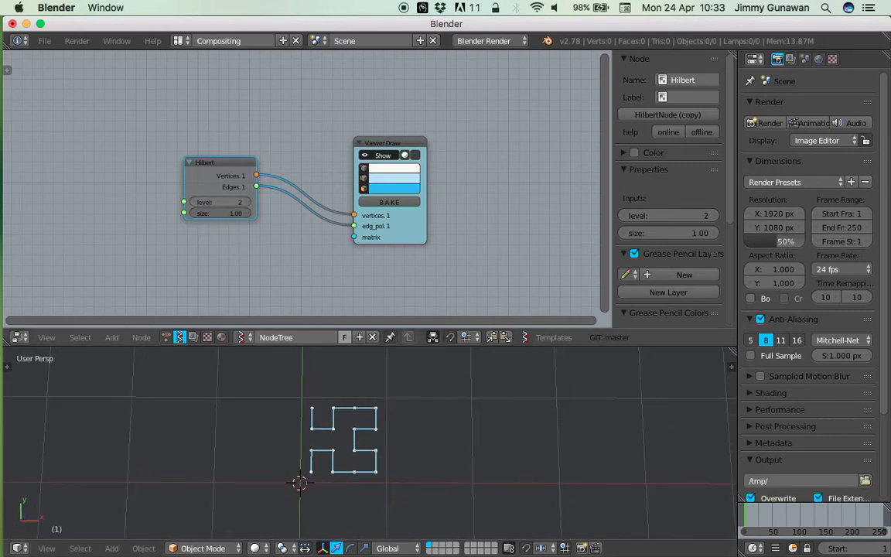
# Move the Hilbert node farther from Viewer Draw and try several levels starting at 1, ending at level 2
pyautogui.click(194, 201)
pyautogui.moveTo(211, 188); pyautogui.dragTo(170, 179)
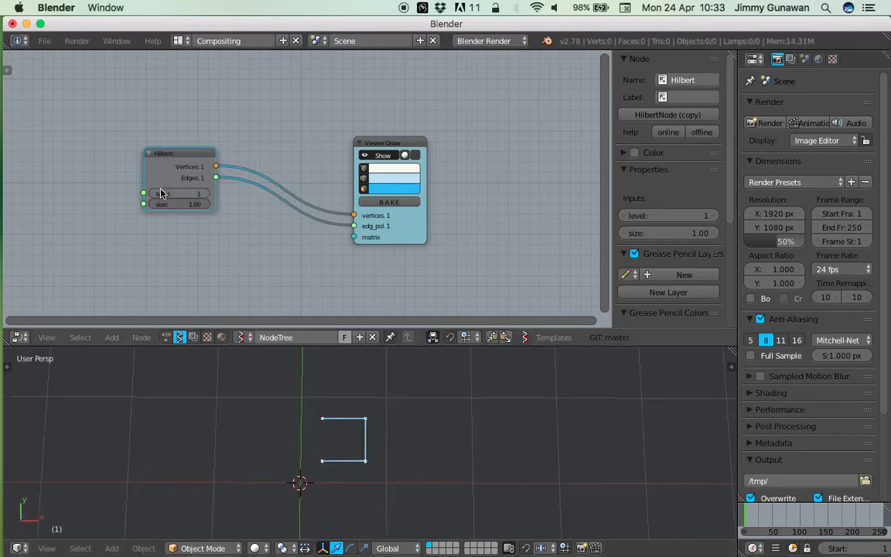
pyautogui.scroll(-2, 358, 430)
pyautogui.keyDown('shift'); pyautogui.moveTo(438, 436); pyautogui.dragTo(358, 435, button='middle'); pyautogui.keyUp('shift')
pyautogui.click(206, 194)
pyautogui.click(205, 194)
pyautogui.click(206, 195)
pyautogui.click(206, 194)
pyautogui.click(155, 195)
pyautogui.click(155, 195)
pyautogui.click(154, 195)
pyautogui.keyDown('shift'); pyautogui.moveTo(323, 361); pyautogui.dragTo(445, 441, button='middle'); pyautogui.keyUp('shift')
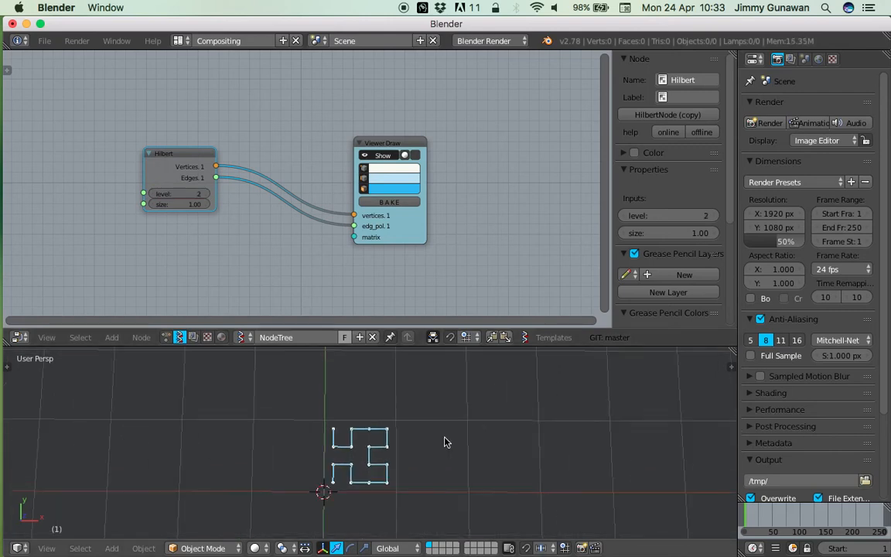
# Set the Hilbert level to 3 and move the Viewer Draw node farther from the Hilbert node
pyautogui.click(207, 194)
pyautogui.click(207, 194)
pyautogui.scroll(3, 379, 437)
pyautogui.click(151, 194)
pyautogui.moveTo(309, 464); pyautogui.dragTo(349, 467, button='middle')
pyautogui.moveTo(386, 150)
pyautogui.mouseDown()
pyautogui.moveTo(397, 134)
pyautogui.moveTo(419, 130)
pyautogui.mouseUp()
pyautogui.moveTo(334, 426); pyautogui.dragTo(303, 384, button='middle')
pyautogui.moveTo(278, 454); pyautogui.dragTo(288, 447, button='middle')
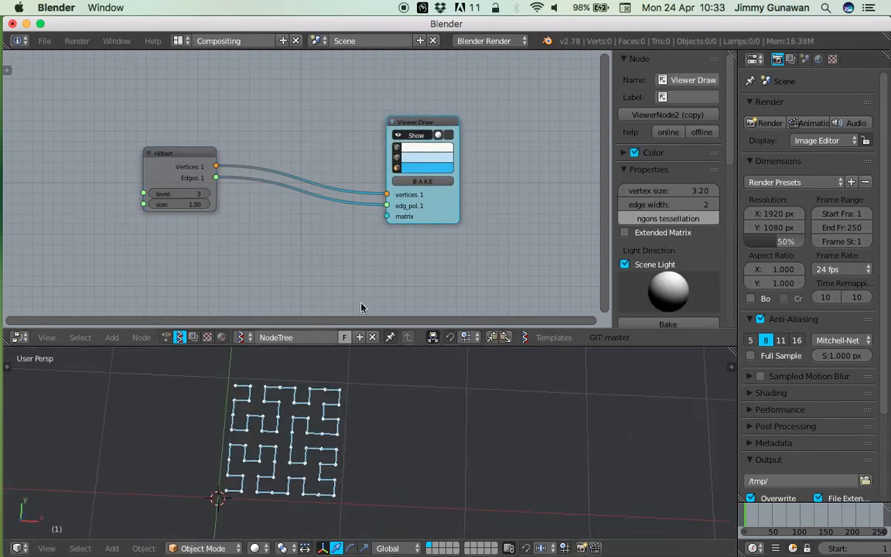
# Bake the Hilbert curve to a mesh from Viewer Draw and move the baked mesh beside the preview along X
pyautogui.click(413, 184)
pyautogui.moveTo(313, 466); pyautogui.dragTo(454, 474, button='right')
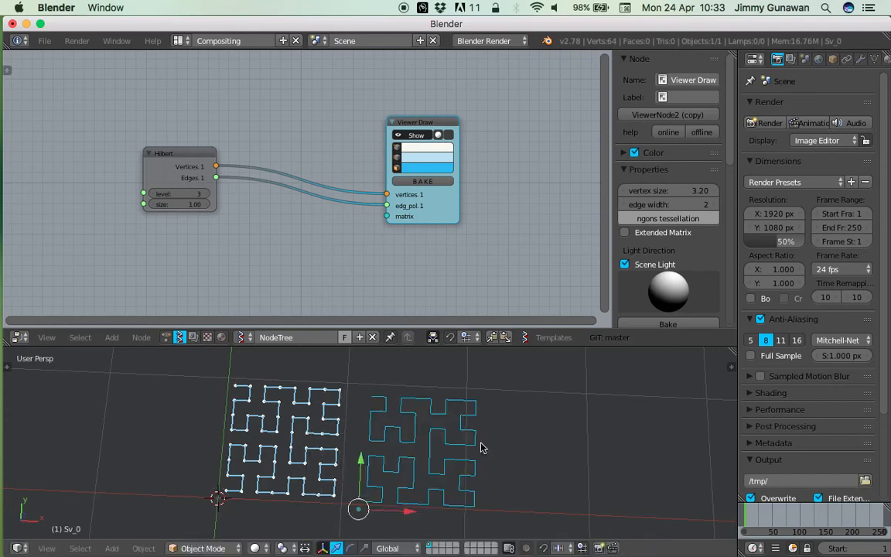
# Add a Build modifier to the baked mesh and scrub the timeline to frame 110
pyautogui.click(860, 59)
pyautogui.click(801, 107)
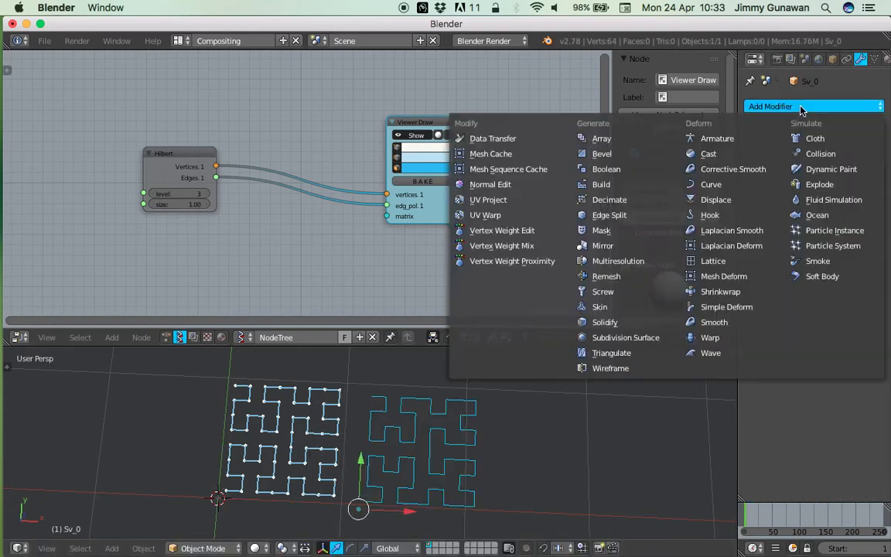
pyautogui.click(639, 187)
pyautogui.moveTo(746, 518); pyautogui.dragTo(805, 516)
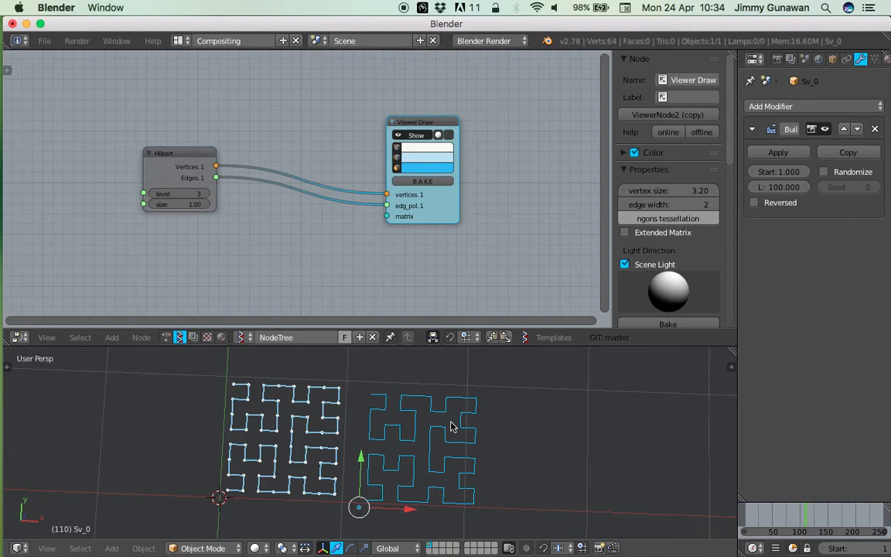
# Add a Skin modifier to the baked Hilbert mesh below the Build modifier
pyautogui.moveTo(426, 414); pyautogui.dragTo(456, 379, button='middle')
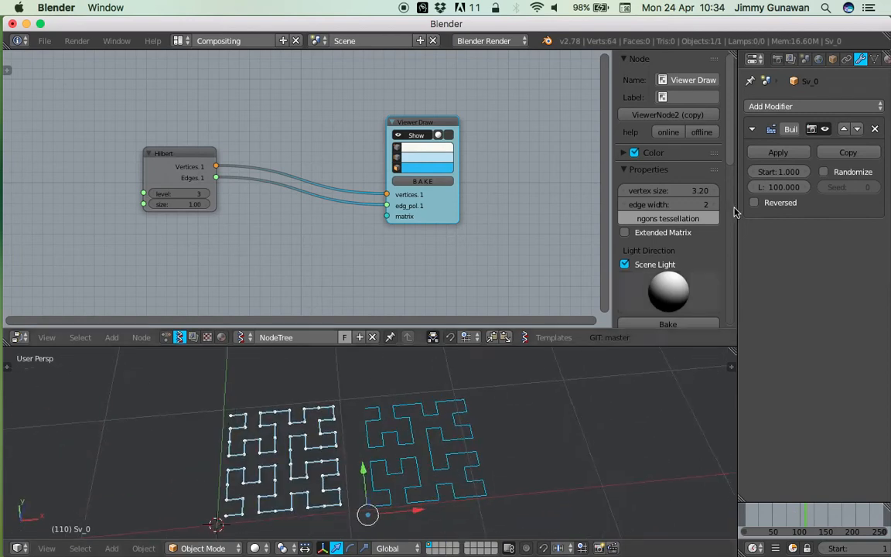
pyautogui.click(787, 111)
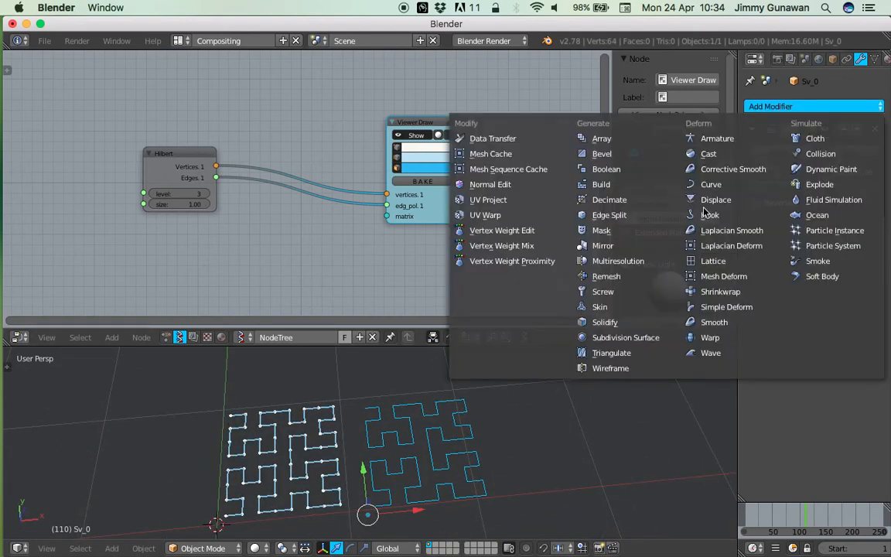
pyautogui.click(653, 308)
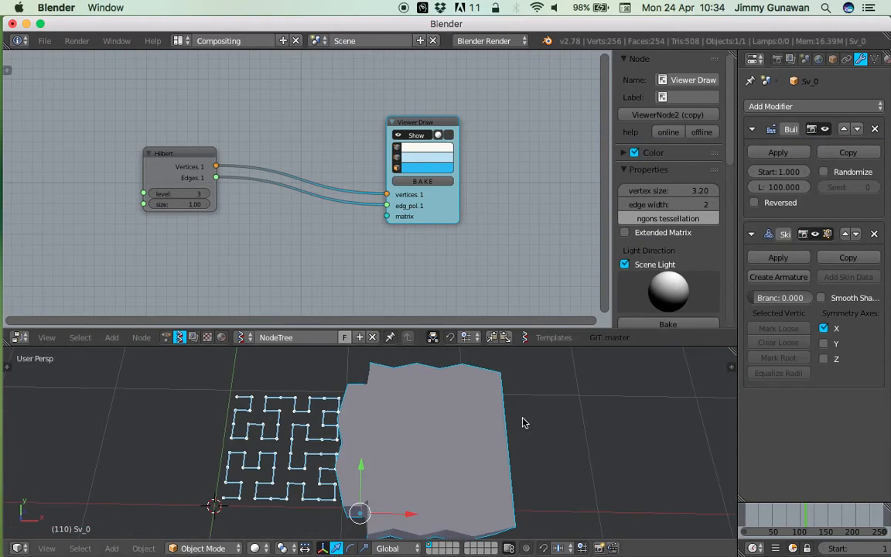
# In Edit Mode, shrink the skin radius of all vertices until the curve's paths separate, and return to Object Mode
pyautogui.press('Tab')
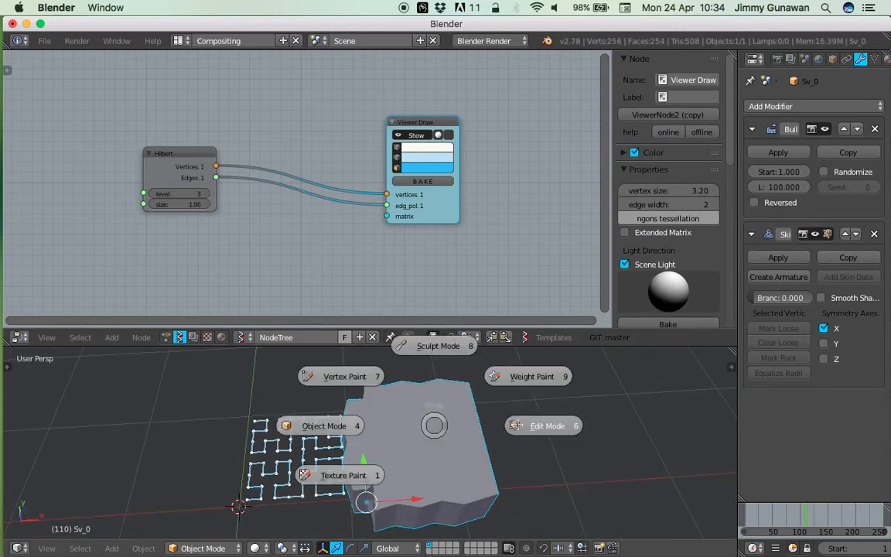
pyautogui.click(508, 424)
pyautogui.hotkey('ctrl', 'a')
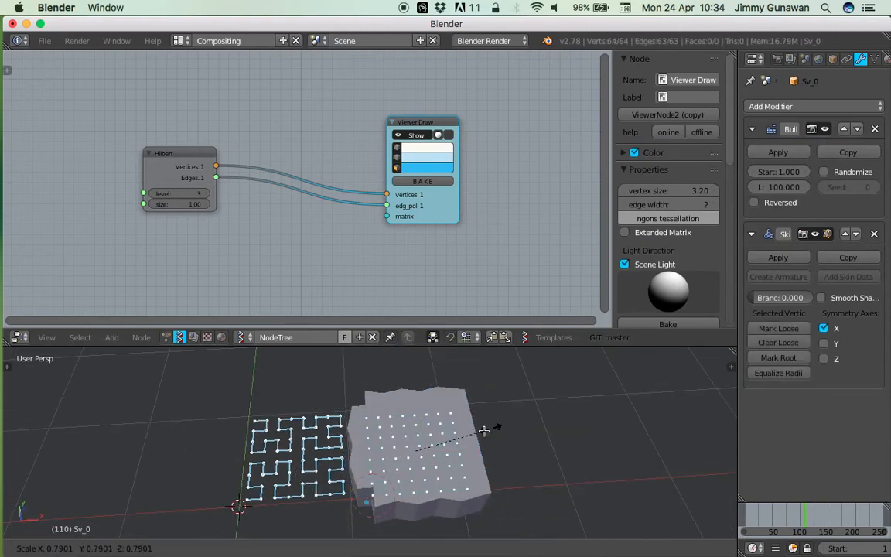
pyautogui.click(467, 436)
pyautogui.hotkey('ctrl', 'a')
pyautogui.click(527, 437)
pyautogui.hotkey('ctrl', 'a')
pyautogui.click(509, 445)
pyautogui.press('Tab')
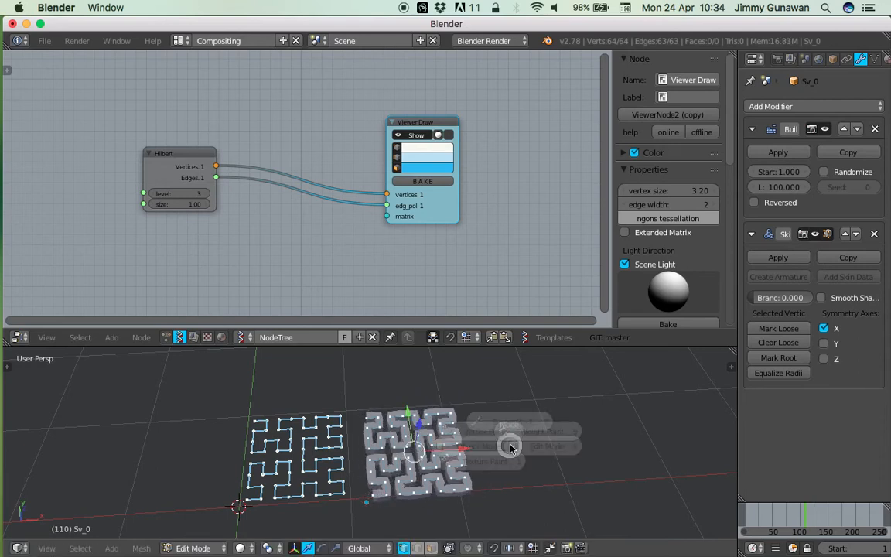
pyautogui.click(491, 443)
pyautogui.moveTo(491, 443); pyautogui.dragTo(498, 415, button='middle')
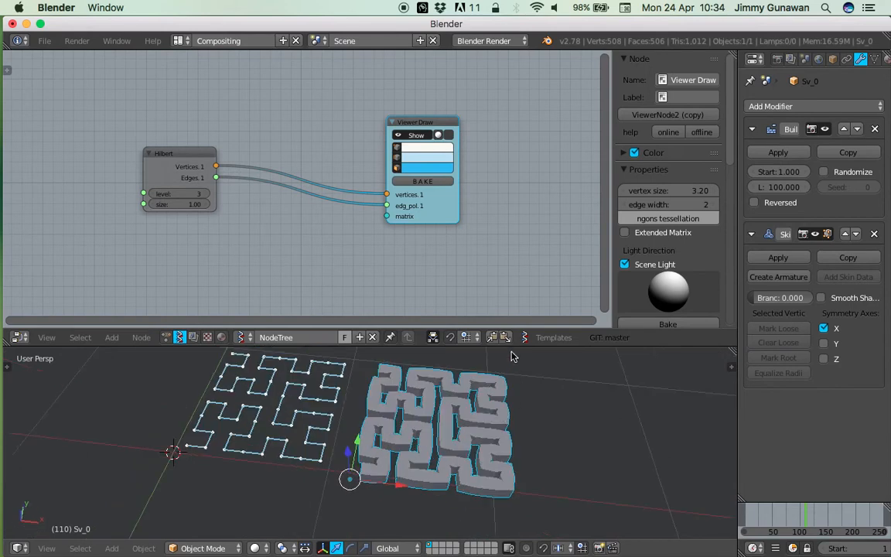
# Enlarge the 3D view's height and delete the baked, skinned Hilbert mesh
pyautogui.moveTo(509, 345); pyautogui.dragTo(479, 260)
pyautogui.moveTo(443, 319); pyautogui.dragTo(382, 376, button='middle')
pyautogui.press('x')
pyautogui.click(423, 385)
# Move the Hilbert node closer to Viewer Draw and set its level to 5 and size to 2.56
pyautogui.moveTo(196, 110); pyautogui.dragTo(225, 105)
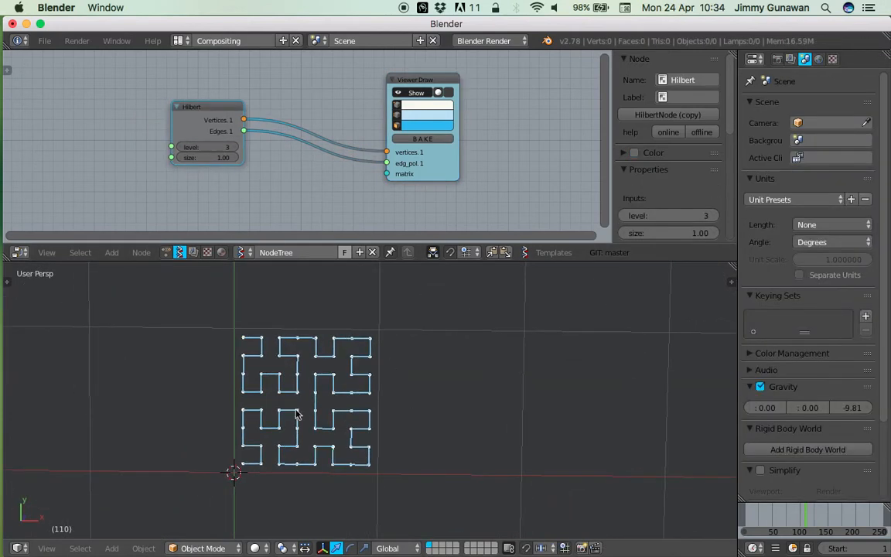
pyautogui.moveTo(227, 147); pyautogui.dragTo(244, 147)
pyautogui.moveTo(225, 158); pyautogui.dragTo(344, 158)
pyautogui.scroll(-4, 469, 317)
pyautogui.keyDown('shift'); pyautogui.moveTo(471, 314); pyautogui.dragTo(425, 378, button='middle'); pyautogui.keyUp('shift')
pyautogui.scroll(1, 425, 378)
pyautogui.scroll(-1, 538, 403)
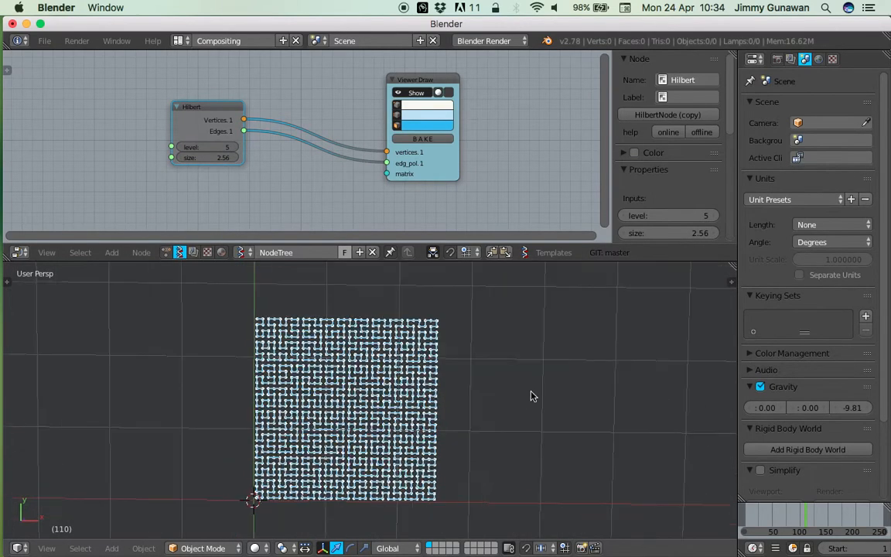
pyautogui.keyDown('shift'); pyautogui.moveTo(439, 338); pyautogui.dragTo(330, 346, button='middle'); pyautogui.keyUp('shift')
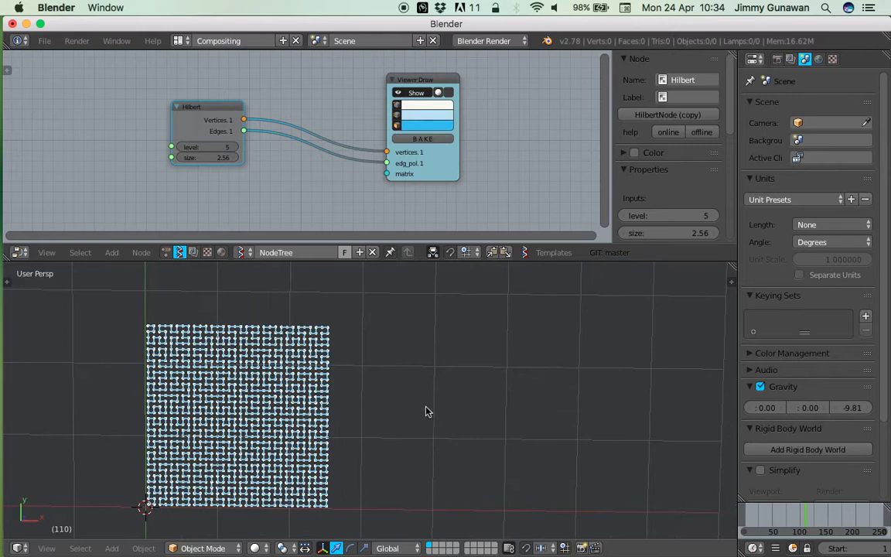
pyautogui.moveTo(306, 371); pyautogui.dragTo(393, 368, button='middle')
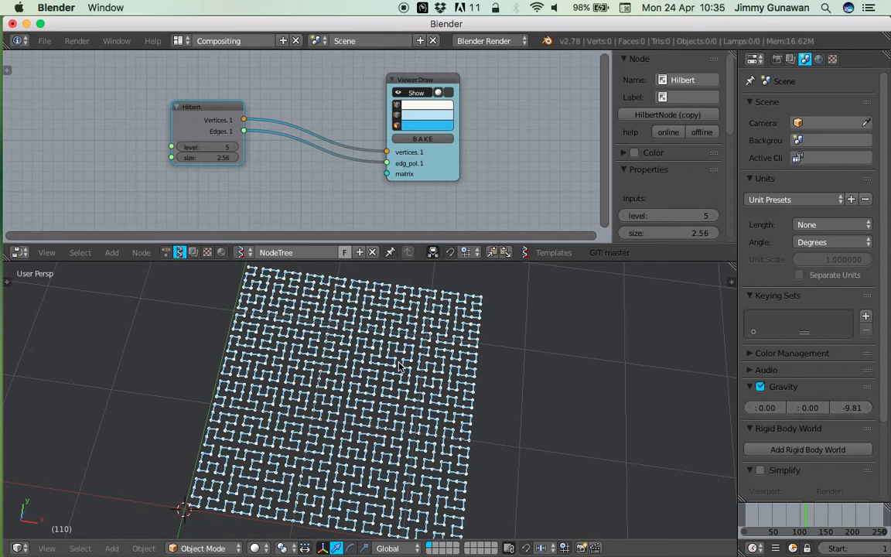
pyautogui.moveTo(395, 386); pyautogui.dragTo(426, 334, button='middle')
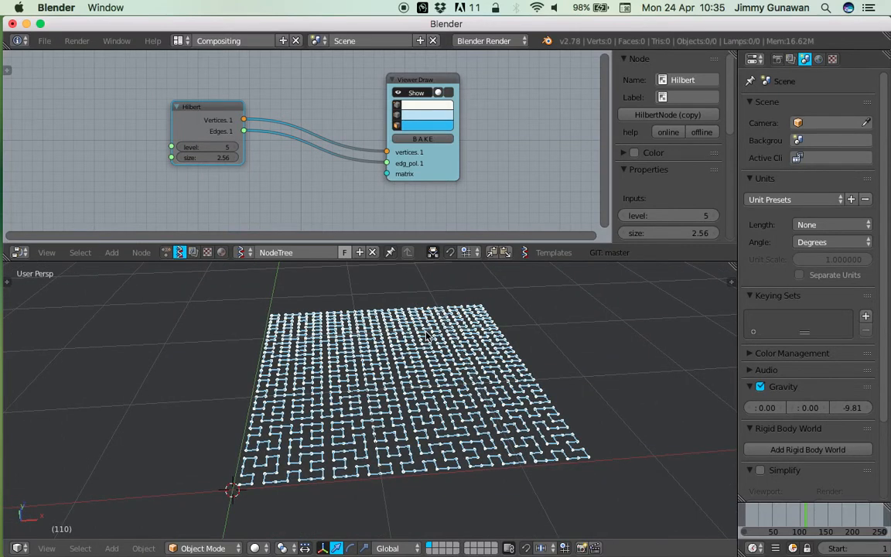
# Shift the Hilbert node slightly and lower its level to 3
pyautogui.moveTo(441, 328); pyautogui.dragTo(426, 355, button='middle')
pyautogui.moveTo(214, 114); pyautogui.dragTo(238, 107)
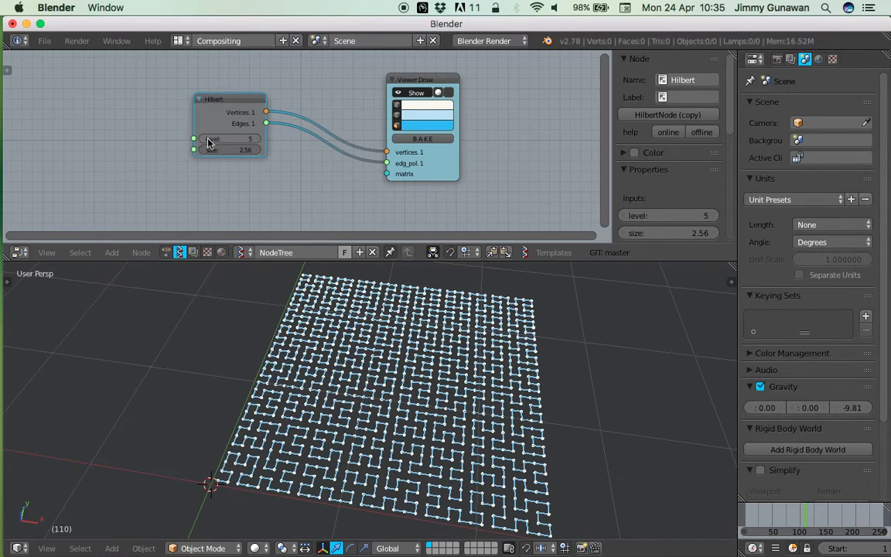
pyautogui.click(197, 138)
pyautogui.click(197, 138)
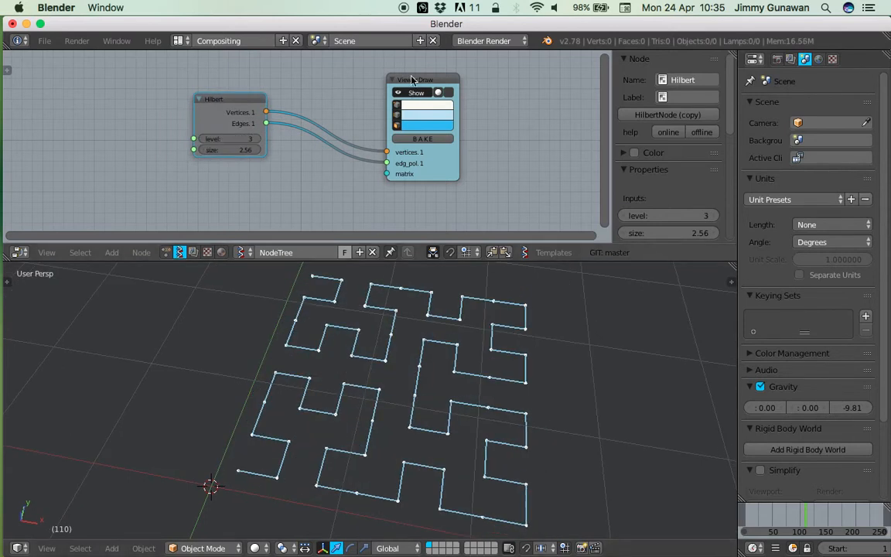
# Spread the Hilbert and Viewer Draw nodes apart and add a Smooth Vertices node between them
pyautogui.moveTo(412, 79); pyautogui.dragTo(456, 76)
pyautogui.moveTo(224, 99); pyautogui.dragTo(145, 107)
pyautogui.press('space')
pyautogui.write('smoo')
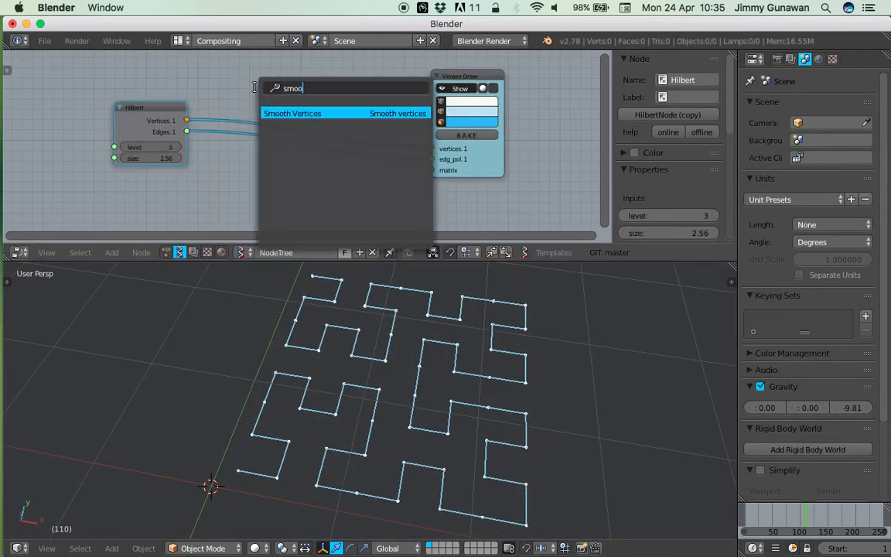
pyautogui.press('Return')
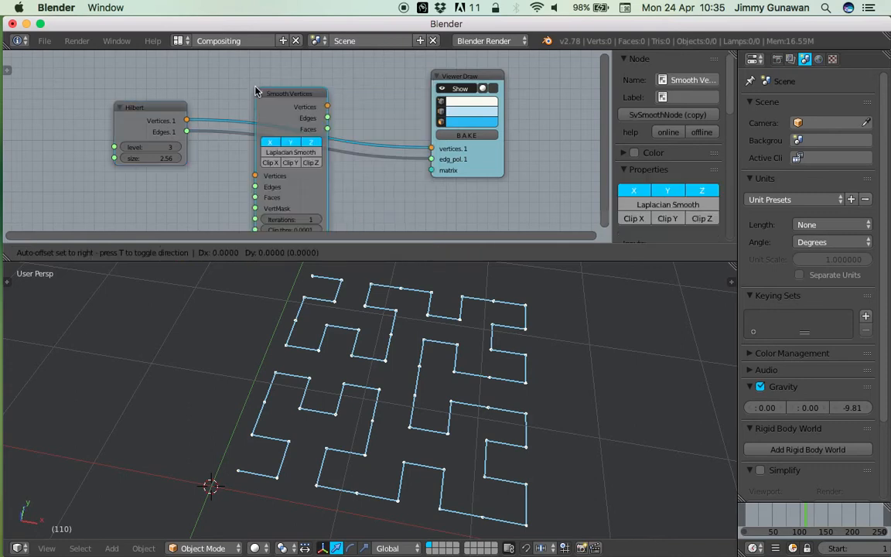
pyautogui.click(336, 157)
# Enlarge the node editor and route the Hilbert vertices and edges through Smooth Vertices into Viewer Draw
pyautogui.moveTo(379, 262); pyautogui.dragTo(378, 306)
pyautogui.scroll(2, 304, 167)
pyautogui.moveTo(313, 112); pyautogui.dragTo(297, 105)
pyautogui.moveTo(168, 152); pyautogui.dragTo(266, 188)
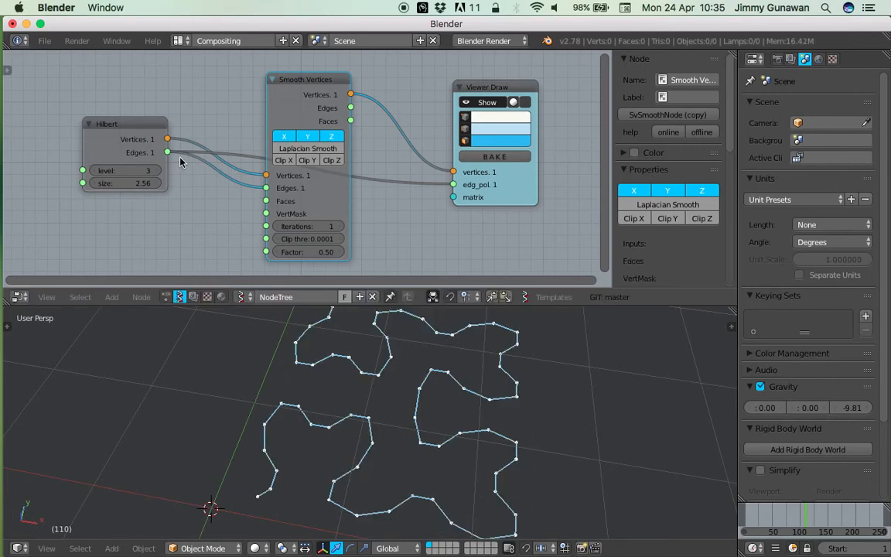
pyautogui.moveTo(351, 108)
pyautogui.mouseDown()
pyautogui.moveTo(387, 148)
pyautogui.moveTo(453, 184)
pyautogui.mouseUp()
# Set the Smooth Vertices iterations to 3
pyautogui.moveTo(438, 412)
pyautogui.mouseDown(button='middle')
pyautogui.moveTo(431, 387)
pyautogui.moveTo(410, 393)
pyautogui.mouseUp(button='middle')
pyautogui.scroll(-1, 409, 392)
pyautogui.click(341, 226)
pyautogui.click(341, 226)
pyautogui.moveTo(426, 470); pyautogui.dragTo(418, 460, button='middle')
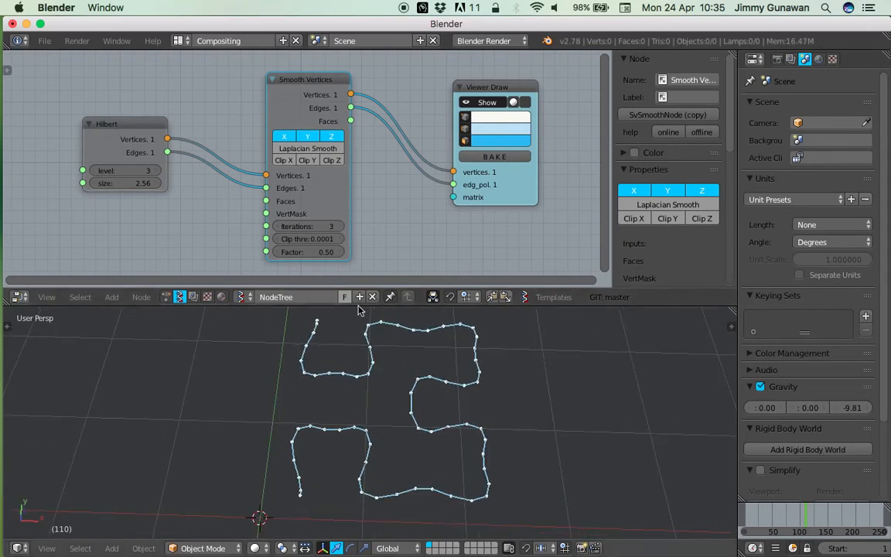
# Raise the Smooth Vertices factor to 0.65 and its iterations to 254
pyautogui.moveTo(326, 252); pyautogui.dragTo(464, 228)
pyautogui.moveTo(446, 469); pyautogui.dragTo(403, 394, button='middle')
pyautogui.scroll(-1, 387, 460)
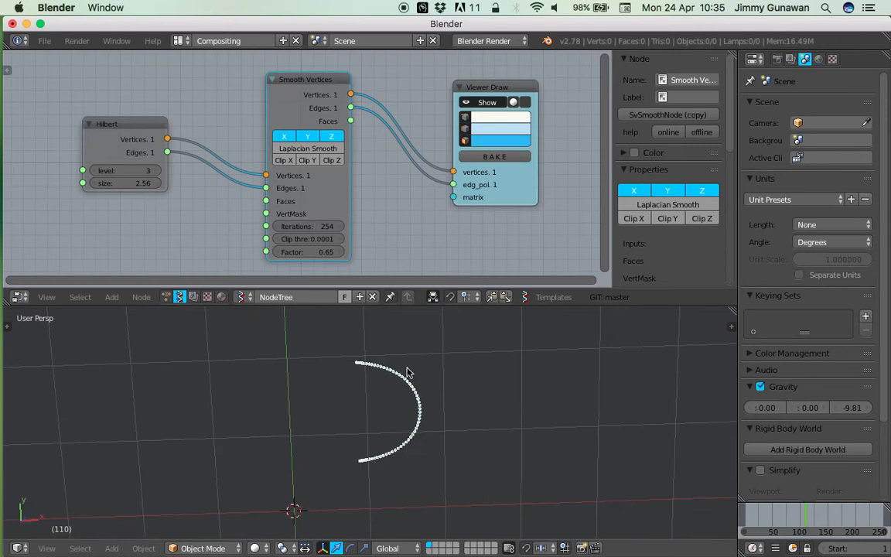
# Reduce the Smooth Vertices iterations to 1 and set the Hilbert level to 5
pyautogui.moveTo(368, 363); pyautogui.dragTo(358, 354, button='middle')
pyautogui.moveTo(308, 226); pyautogui.dragTo(269, 226)
pyautogui.moveTo(356, 423); pyautogui.dragTo(382, 446, button='middle')
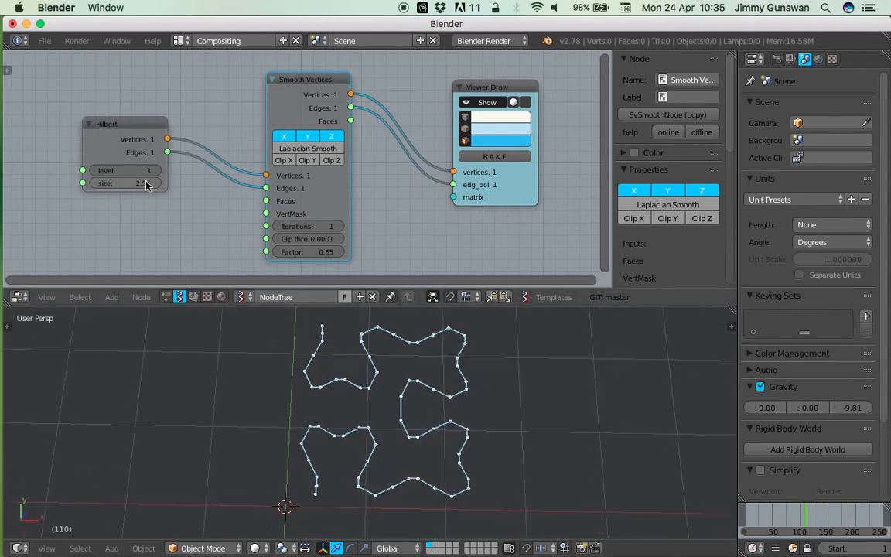
pyautogui.click(156, 171)
pyautogui.click(154, 172)
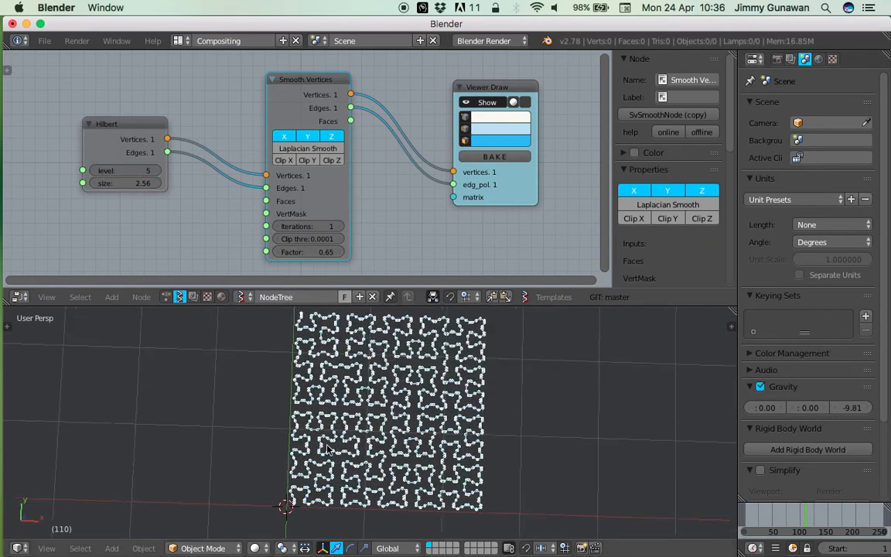
# Set the Smooth Vertices iterations to 1000 and its factor to 0.08
pyautogui.moveTo(313, 227)
pyautogui.mouseDown()
pyautogui.moveTo(448, 227)
pyautogui.moveTo(311, 228)
pyautogui.mouseUp()
pyautogui.click(310, 227)
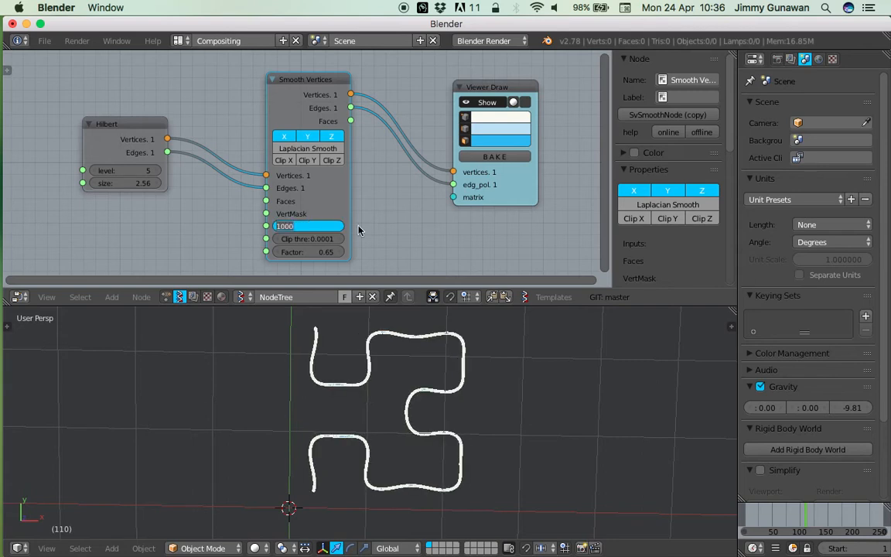
pyautogui.scroll(2, 340, 226)
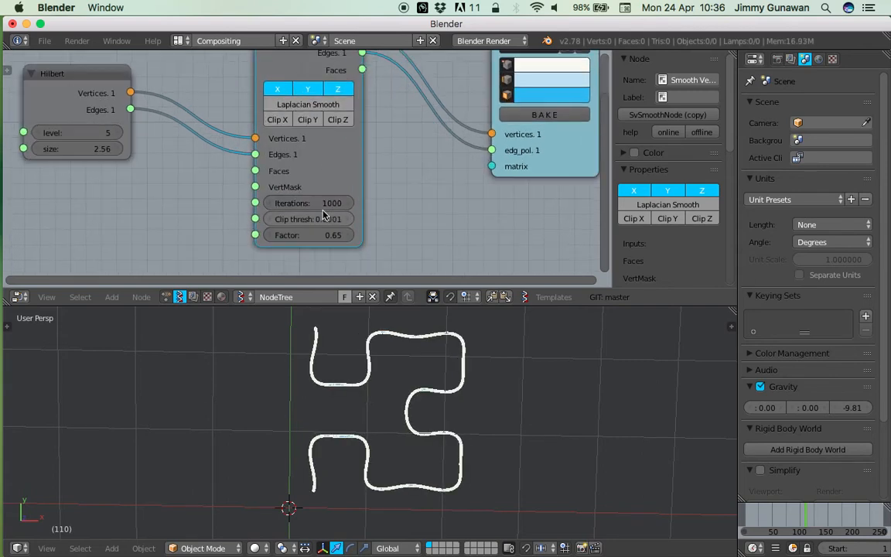
pyautogui.moveTo(334, 234); pyautogui.dragTo(357, 235)
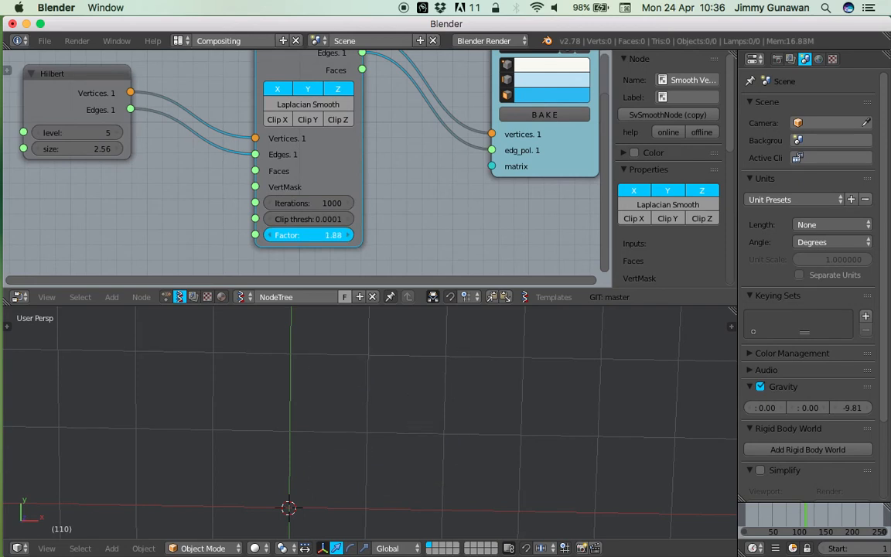
pyautogui.moveTo(334, 234); pyautogui.dragTo(321, 234)
pyautogui.moveTo(325, 236); pyautogui.dragTo(308, 232)
pyautogui.scroll(-2, 320, 173)
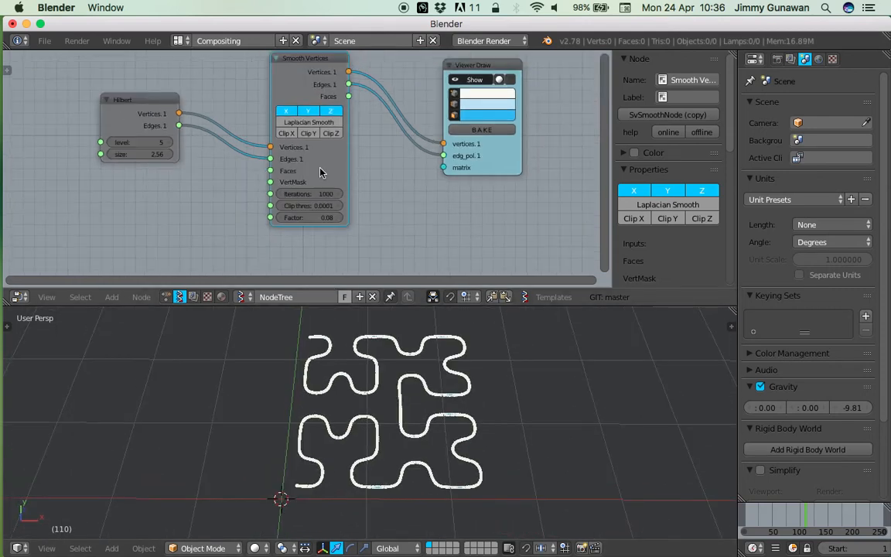
# Delete the Hilbert node and add a Hilbert3d node in its place
pyautogui.moveTo(320, 172); pyautogui.dragTo(340, 188, button='middle')
pyautogui.click(174, 130)
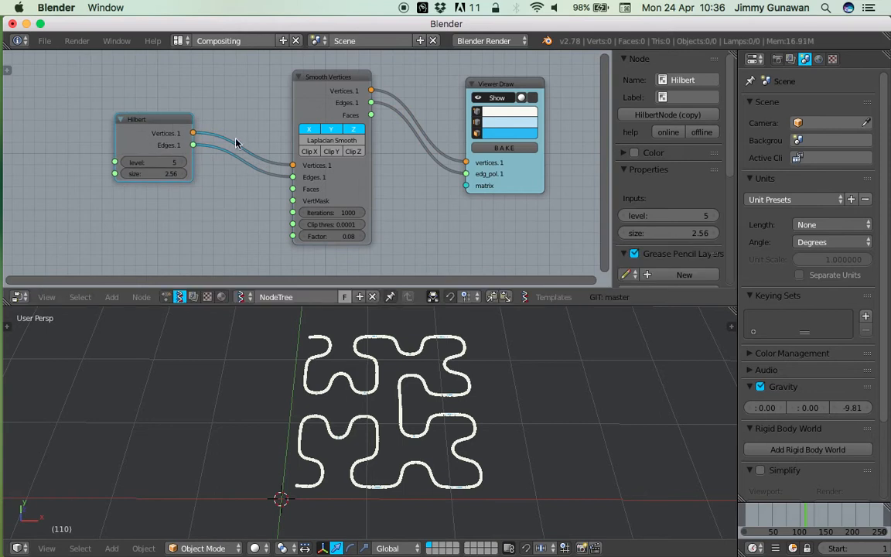
pyautogui.press('x')
pyautogui.hotkey('shift', 'a')
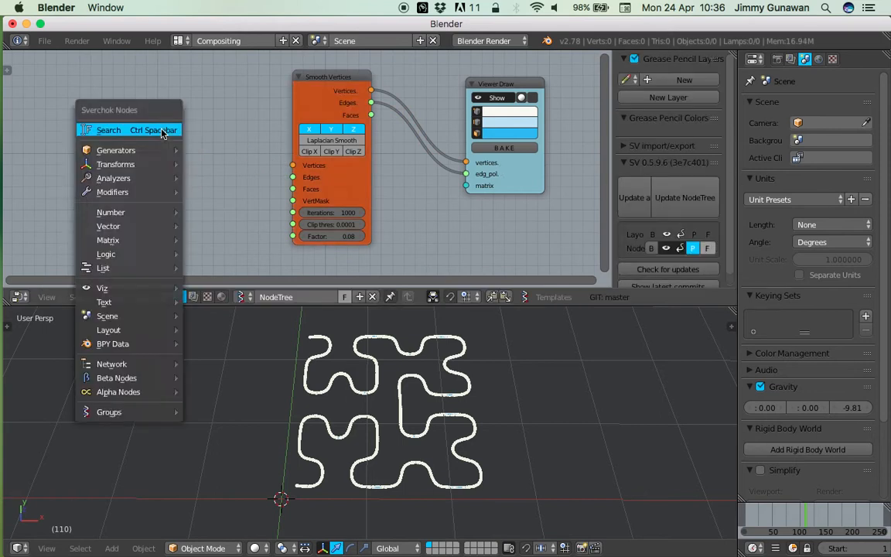
pyautogui.click(161, 129)
pyautogui.write('hil')
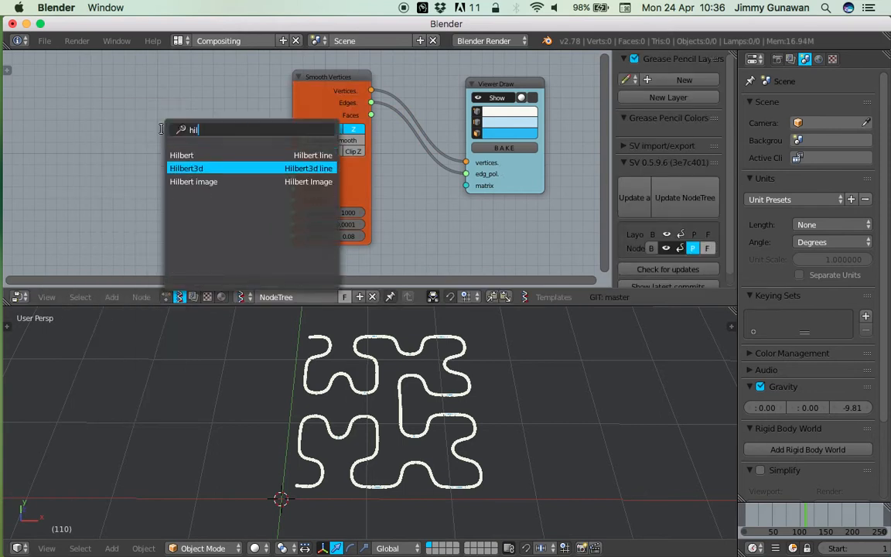
pyautogui.press('Down')
pyautogui.press('Return')
pyautogui.click(120, 135)
# Connect the Hilbert3d vertices and edges to Smooth Vertices, then wire both directly to Viewer Draw, bypassing the smoothing
pyautogui.moveTo(195, 152); pyautogui.dragTo(292, 177)
pyautogui.moveTo(408, 407); pyautogui.dragTo(371, 363, button='middle')
pyautogui.moveTo(288, 87); pyautogui.dragTo(262, 164)
pyautogui.moveTo(195, 149); pyautogui.dragTo(466, 162)
pyautogui.moveTo(195, 161); pyautogui.dragTo(465, 174)
# Set the Hilbert3d level to 3 and turn off vertex display in Viewer Draw
pyautogui.moveTo(332, 433)
pyautogui.mouseDown(button='middle')
pyautogui.moveTo(318, 417)
pyautogui.moveTo(371, 390)
pyautogui.moveTo(364, 410)
pyautogui.moveTo(313, 387)
pyautogui.mouseUp(button='middle')
pyautogui.click(182, 173)
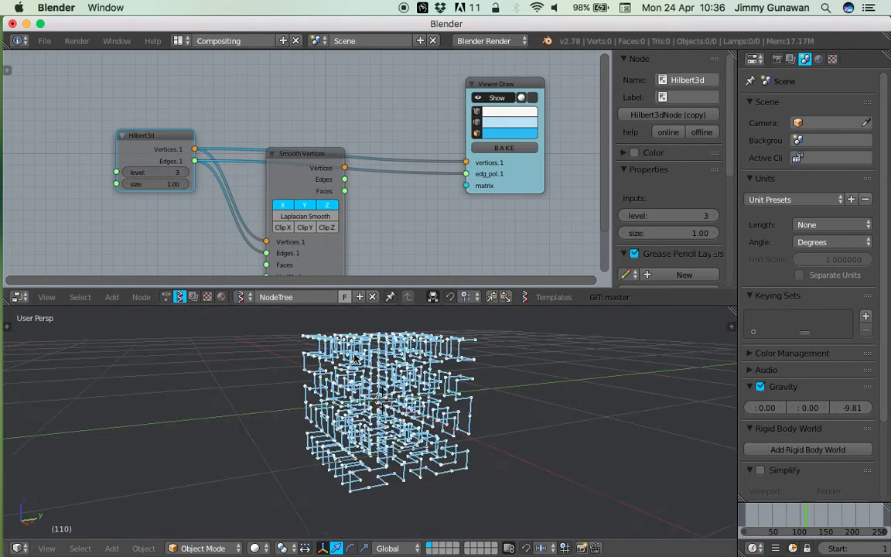
pyautogui.click(477, 113)
pyautogui.moveTo(464, 364); pyautogui.dragTo(363, 398, button='middle')
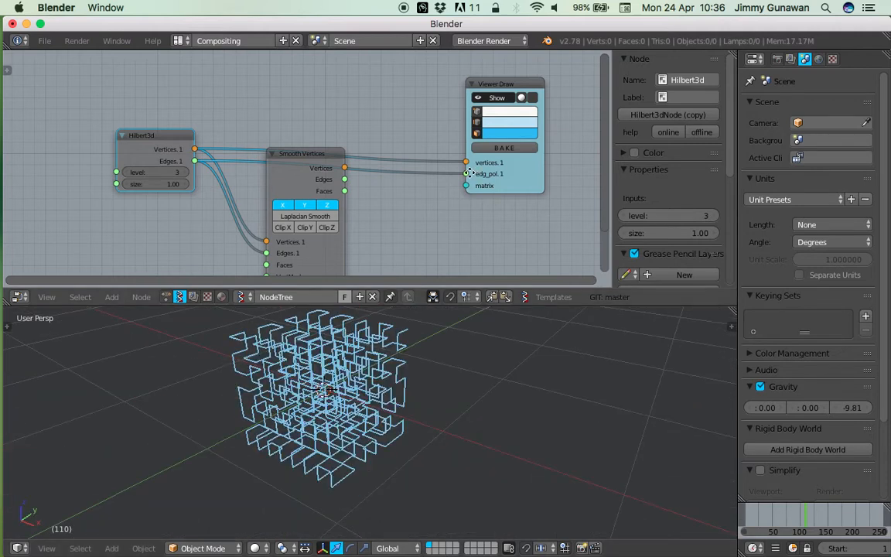
# Move Smooth Vertices lower and bring Viewer Draw closer to Hilbert3d, leaving space for another node
pyautogui.moveTo(479, 175); pyautogui.dragTo(393, 169, button='middle')
pyautogui.moveTo(228, 152); pyautogui.dragTo(210, 198)
pyautogui.moveTo(439, 170); pyautogui.dragTo(331, 154)
pyautogui.moveTo(289, 167); pyautogui.dragTo(404, 176, button='middle')
pyautogui.moveTo(381, 431)
pyautogui.mouseDown(button='middle')
pyautogui.moveTo(360, 405)
pyautogui.moveTo(381, 417)
pyautogui.moveTo(442, 404)
pyautogui.moveTo(387, 384)
pyautogui.moveTo(284, 435)
pyautogui.mouseUp(button='middle')
pyautogui.moveTo(389, 417); pyautogui.dragTo(294, 364, button='middle')
pyautogui.hscroll(5, 443, 158)
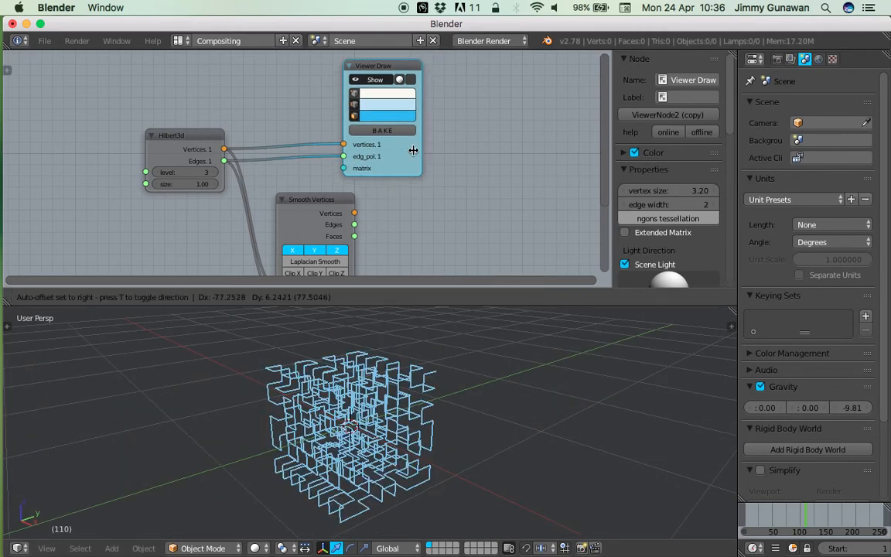
# Add a Polyline Viewer MK1 node and feed it the Hilbert3d vertices
pyautogui.hotkey('alt', 'space')
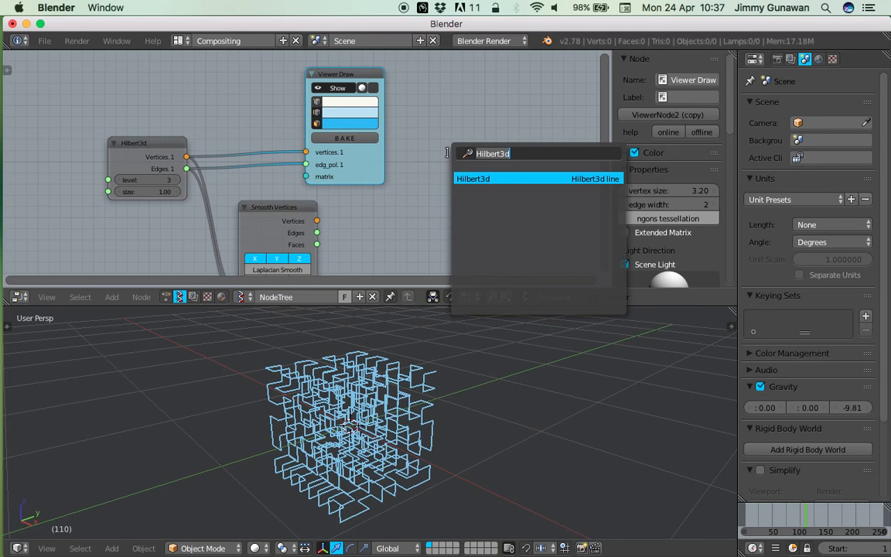
pyautogui.write('polyv')
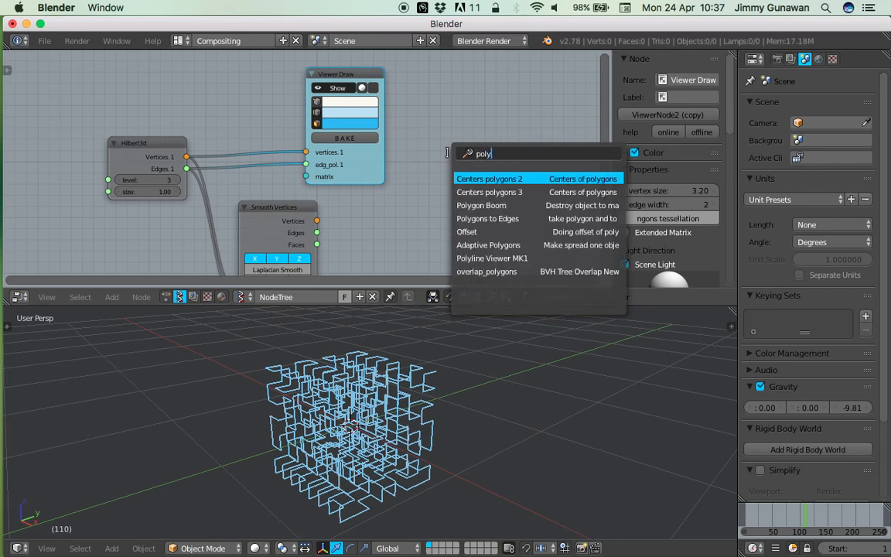
pyautogui.press('Return')
pyautogui.click(435, 92)
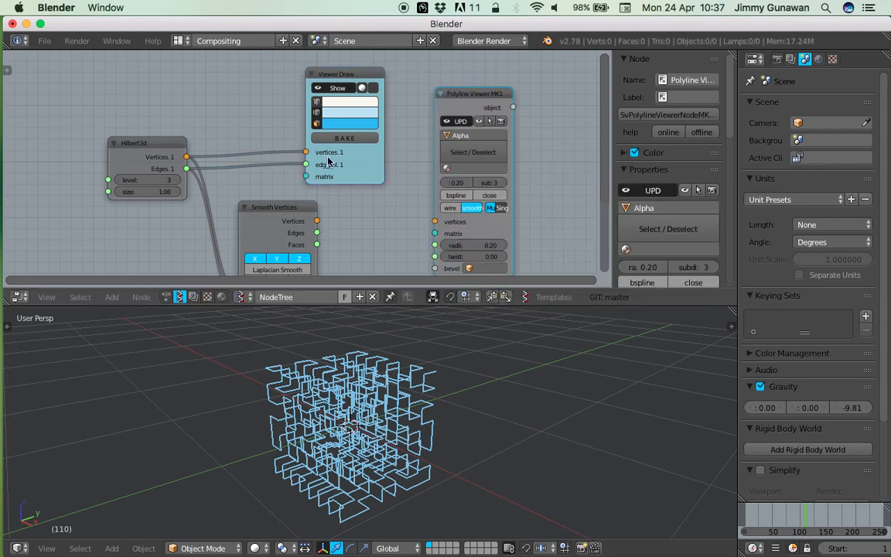
pyautogui.moveTo(186, 157); pyautogui.dragTo(434, 222)
# Enable bspline on the Polyline Viewer so the Hilbert3d tube becomes curved, and inspect it in the 3D view
pyautogui.moveTo(419, 350); pyautogui.dragTo(309, 355, button='middle')
pyautogui.scroll(3, 417, 337)
pyautogui.scroll(4, 420, 338)
pyautogui.scroll(-6, 474, 372)
pyautogui.click(445, 172)
pyautogui.moveTo(477, 392); pyautogui.dragTo(317, 392, button='middle')
pyautogui.scroll(3, 356, 420)
pyautogui.scroll(-3, 340, 395)
# Duplicate the generated Hilbert3d tube and place the copy beside the original along the Y axis
pyautogui.rightClick(364, 359)
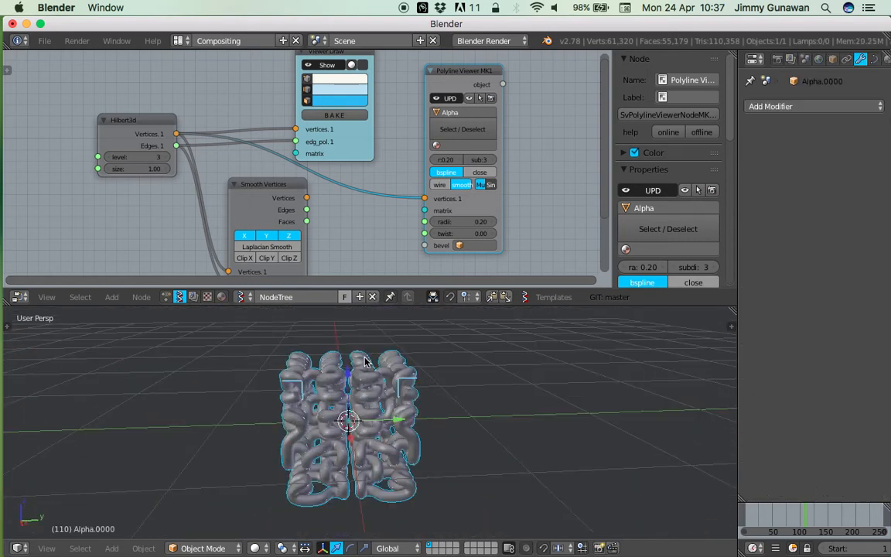
pyautogui.hotkey('shift', 'd')
pyautogui.press('y')
pyautogui.click(556, 350)
pyautogui.keyDown('shift'); pyautogui.moveTo(504, 355); pyautogui.dragTo(331, 434, button='middle'); pyautogui.keyUp('shift')
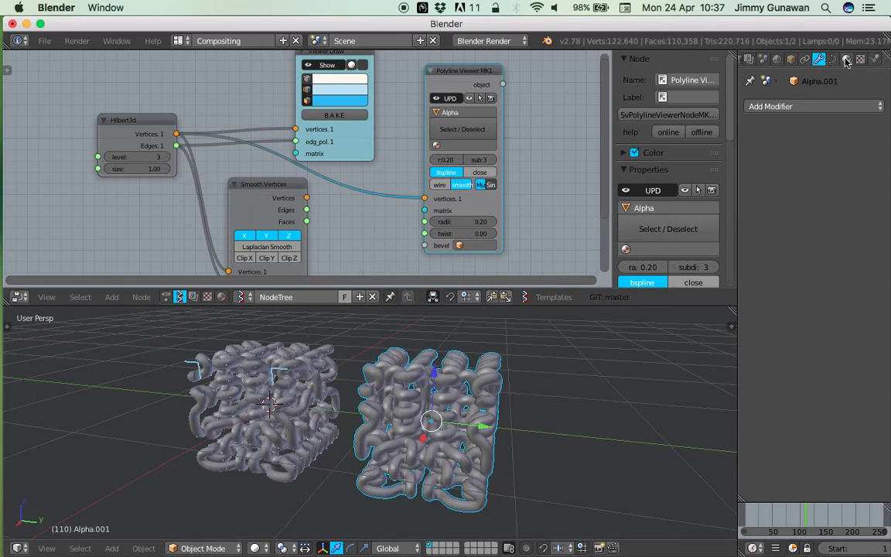
# Test the duplicate curve's bevel factor by lowering End to 0.036 and raising it back through 0.253
pyautogui.click(832, 60)
pyautogui.scroll(-5, 775, 309)
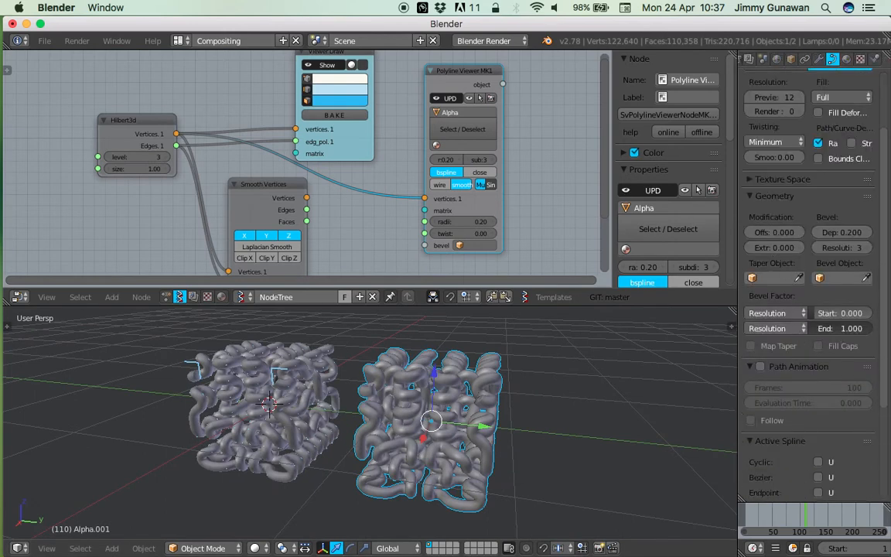
pyautogui.moveTo(864, 328); pyautogui.dragTo(843, 327)
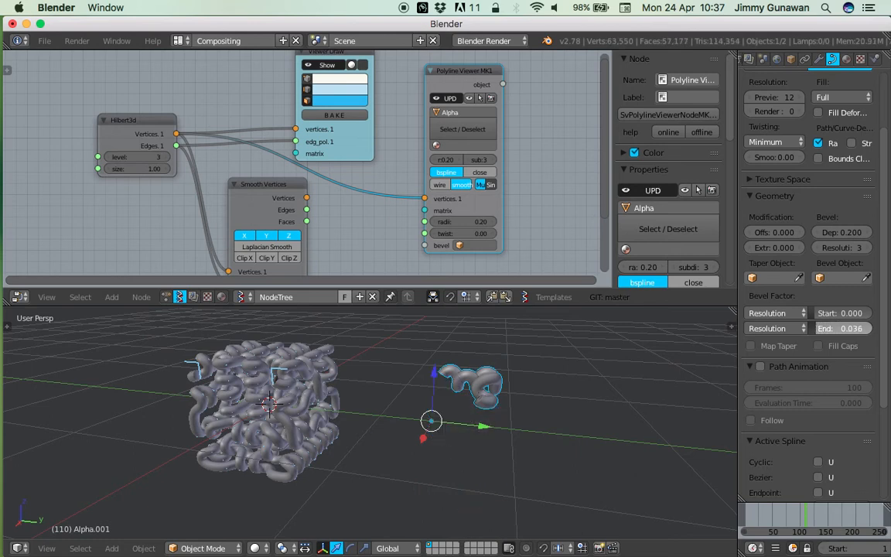
pyautogui.moveTo(845, 328); pyautogui.dragTo(850, 328)
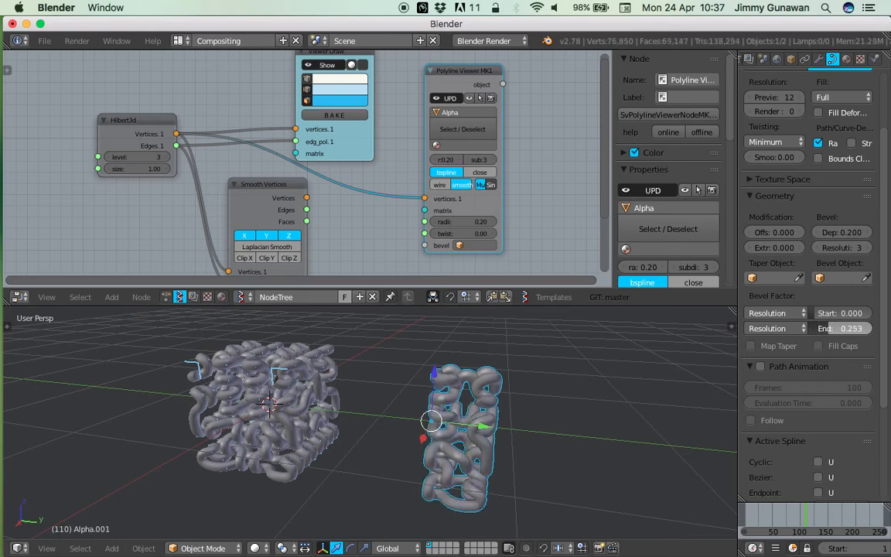
pyautogui.moveTo(854, 328)
pyautogui.mouseDown()
pyautogui.moveTo(842, 328)
pyautogui.moveTo(871, 327)
pyautogui.mouseUp()
# Delete the duplicated Hilbert3d tube
pyautogui.moveTo(657, 398); pyautogui.dragTo(573, 418, button='middle')
pyautogui.press('x')
pyautogui.click(494, 377)
# Increase the Hilbert3d size to 1.45 and hide the node editor's properties region
pyautogui.moveTo(472, 383); pyautogui.dragTo(496, 371, button='middle')
pyautogui.moveTo(160, 161); pyautogui.dragTo(171, 160, button='middle')
pyautogui.scroll(1, 170, 161)
pyautogui.moveTo(155, 168)
pyautogui.mouseDown()
pyautogui.moveTo(167, 168)
pyautogui.moveTo(151, 169)
pyautogui.mouseUp()
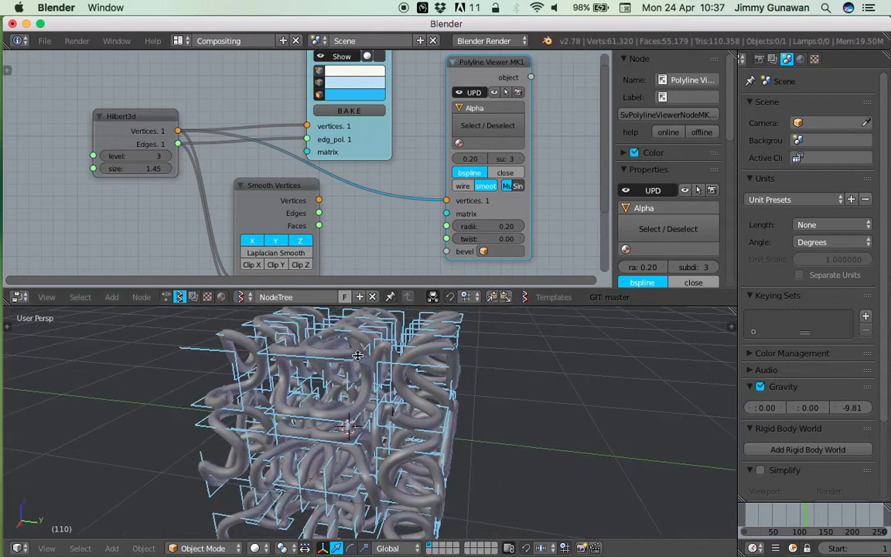
pyautogui.moveTo(612, 133); pyautogui.dragTo(727, 138)
pyautogui.moveTo(456, 417); pyautogui.dragTo(393, 386, button='middle')
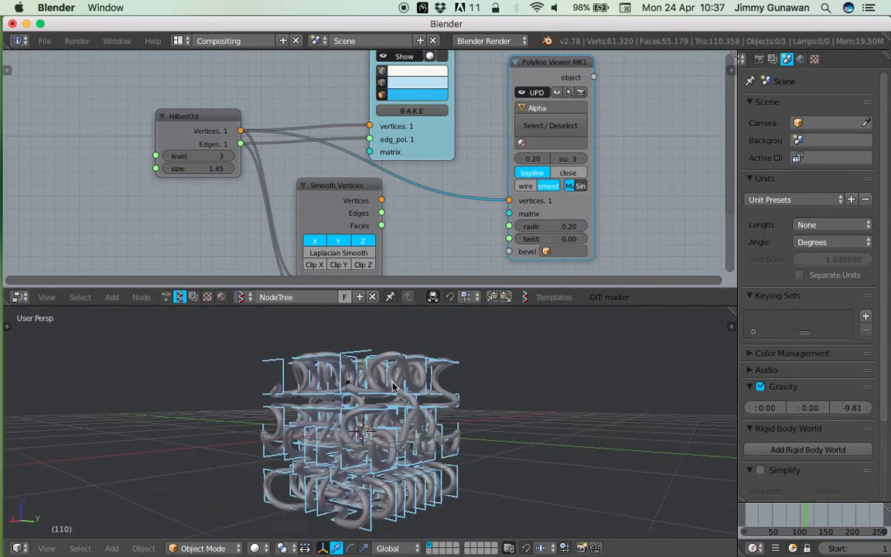
# Vary the Hilbert3d size and settle it at 1.51
pyautogui.moveTo(178, 168); pyautogui.dragTo(206, 168)
pyautogui.moveTo(365, 400); pyautogui.dragTo(415, 408, button='middle')
pyautogui.moveTo(213, 169); pyautogui.dragTo(185, 169)
pyautogui.moveTo(278, 334)
pyautogui.mouseDown(button='middle')
pyautogui.moveTo(238, 340)
pyautogui.moveTo(284, 362)
pyautogui.mouseUp(button='middle')
# Turn off the Viewer Draw display so only the tube remains, and inspect it from several angles
pyautogui.moveTo(418, 101); pyautogui.dragTo(407, 121, button='middle')
pyautogui.click(399, 78)
pyautogui.moveTo(456, 393)
pyautogui.mouseDown(button='middle')
pyautogui.moveTo(290, 380)
pyautogui.moveTo(435, 413)
pyautogui.moveTo(369, 314)
pyautogui.moveTo(344, 374)
pyautogui.moveTo(379, 391)
pyautogui.moveTo(402, 388)
pyautogui.moveTo(308, 383)
pyautogui.moveTo(431, 406)
pyautogui.mouseUp(button='middle')
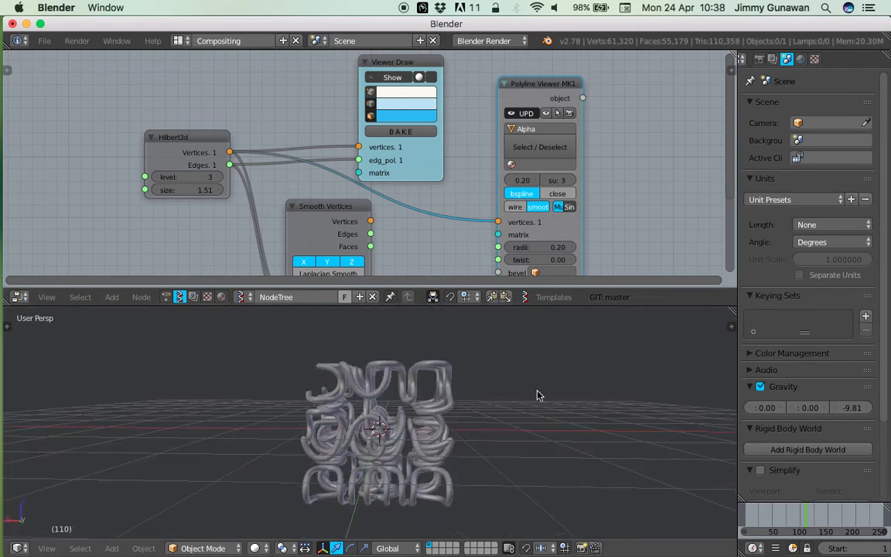
pyautogui.moveTo(524, 401); pyautogui.dragTo(439, 419, button='middle')
pyautogui.scroll(-1, 439, 419)
pyautogui.scroll(-3, 433, 213)
# Add a Scripted Node in the empty area beyond the Polyline Viewer
pyautogui.moveTo(442, 202); pyautogui.dragTo(332, 195, button='middle')
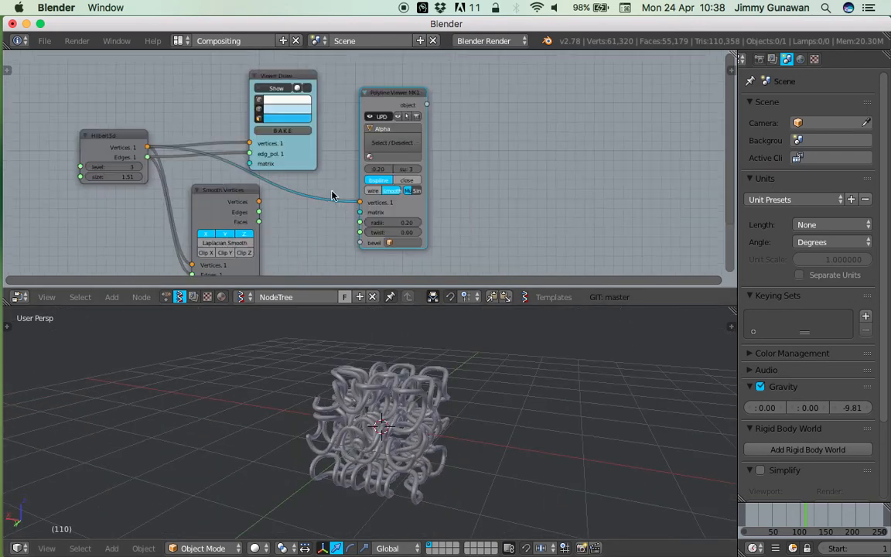
pyautogui.hotkey('shift', 'a')
pyautogui.click(511, 151)
pyautogui.write('scrip')
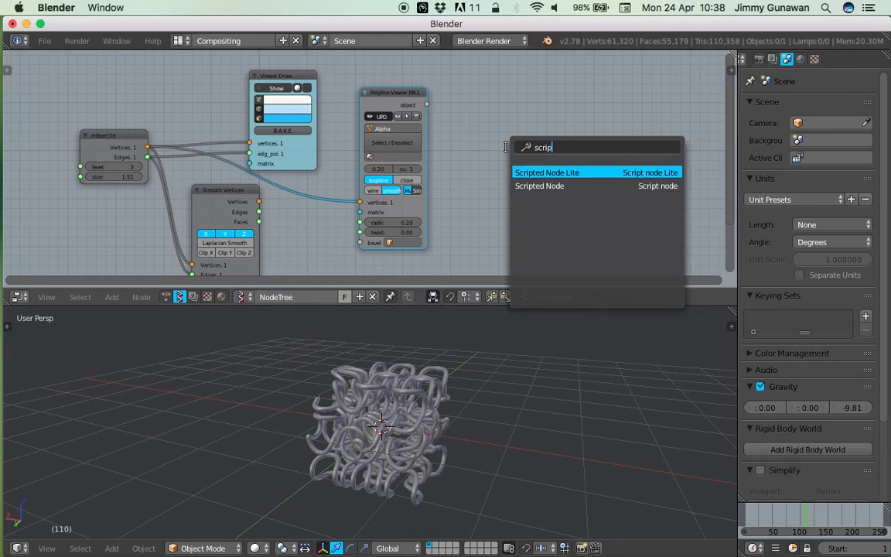
pyautogui.press('Down')
pyautogui.press('Return')
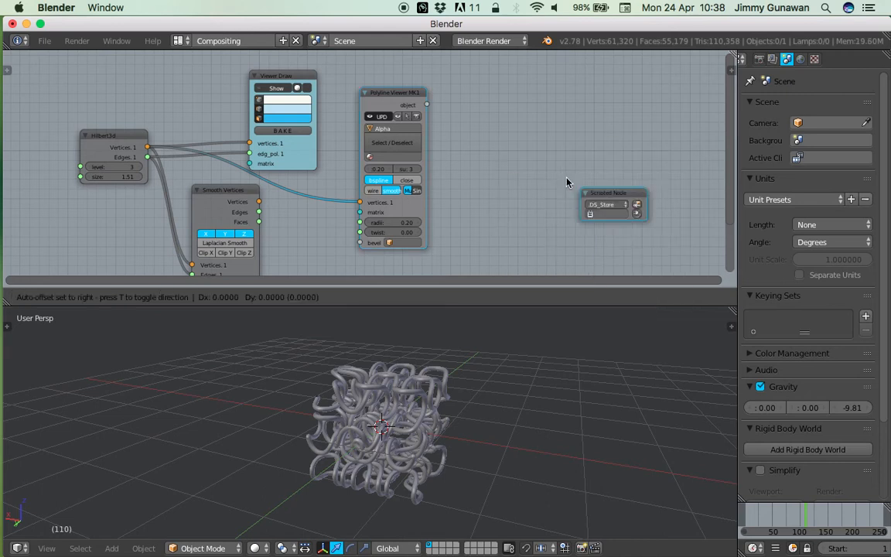
pyautogui.click(511, 129)
pyautogui.click(545, 154)
# Look through the script templates offered by the Scripted Node without loading one
pyautogui.scroll(4, 322, 132)
pyautogui.moveTo(498, 145); pyautogui.dragTo(350, 133, button='middle')
pyautogui.scroll(2, 350, 133)
pyautogui.click(362, 154)
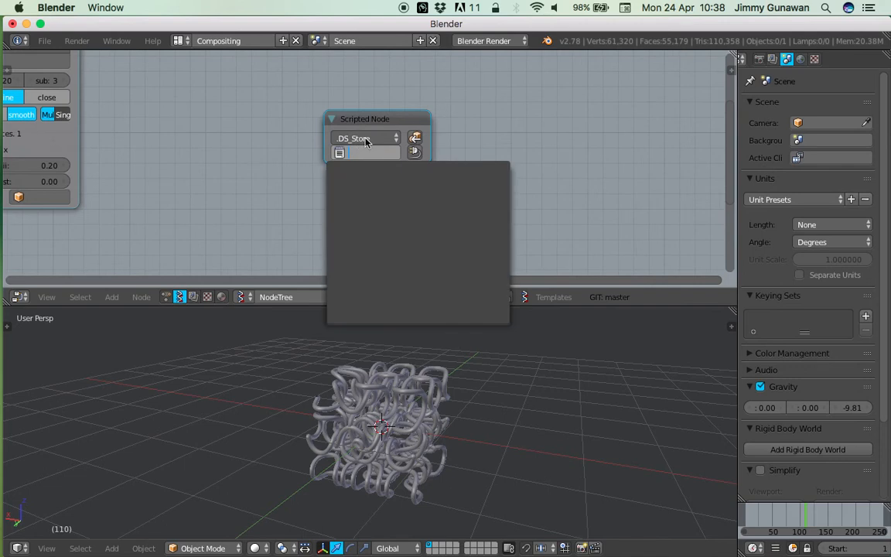
pyautogui.click(367, 140)
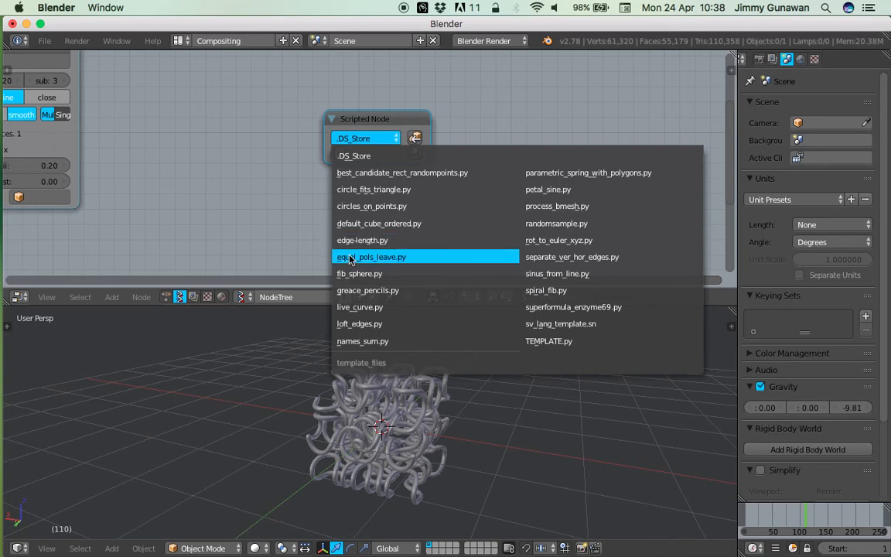
pyautogui.moveTo(283, 193); pyautogui.dragTo(410, 191, button='middle')
pyautogui.scroll(-2, 370, 188)
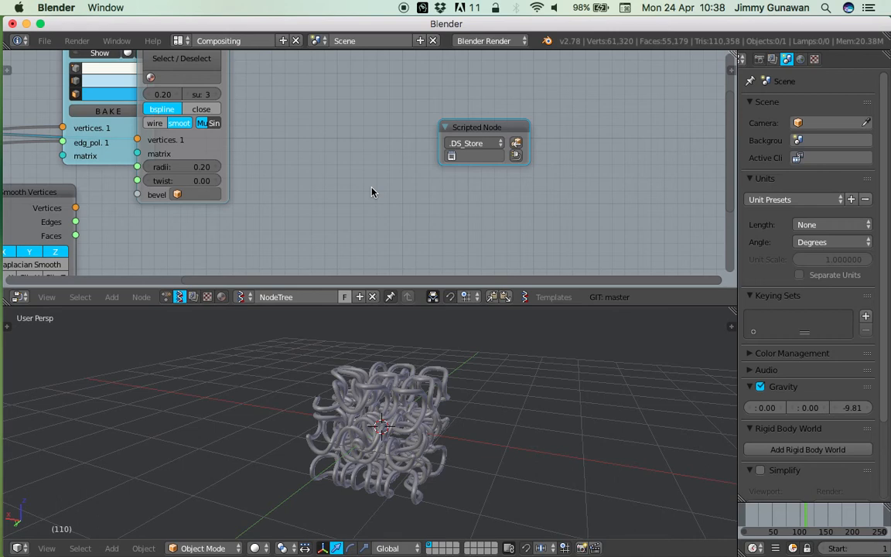
# Delete the Scripted Node and bring the Hilbert3d setup back into view
pyautogui.scroll(-3, 373, 191)
pyautogui.moveTo(383, 192); pyautogui.dragTo(498, 207, button='middle')
pyautogui.moveTo(341, 62); pyautogui.dragTo(412, 90)
pyautogui.press('x')
pyautogui.moveTo(517, 148); pyautogui.dragTo(561, 147, button='middle')
pyautogui.scroll(1, 333, 78)
pyautogui.moveTo(330, 76); pyautogui.dragTo(366, 79, button='middle')
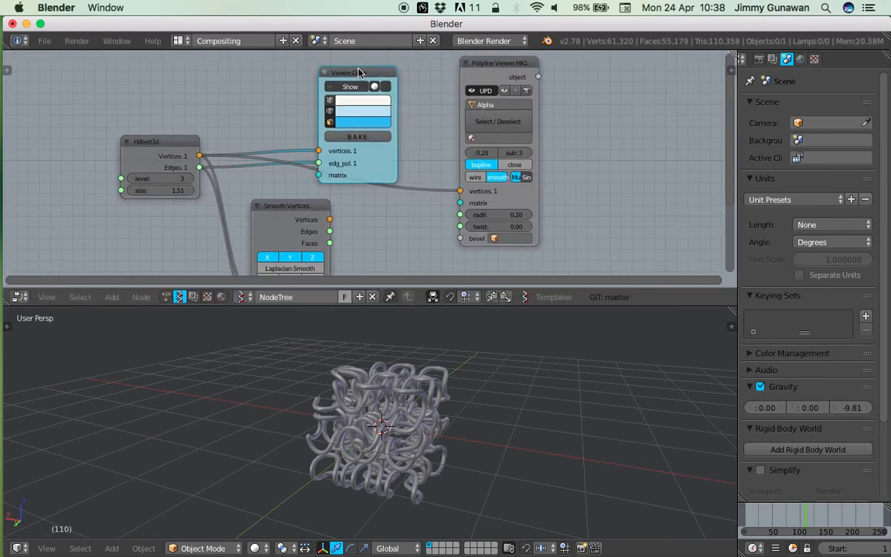
# Shift the Viewer Draw node slightly and split the 3D view into two side-by-side areas
pyautogui.moveTo(358, 72); pyautogui.dragTo(373, 64)
pyautogui.moveTo(245, 162); pyautogui.dragTo(261, 147, button='middle')
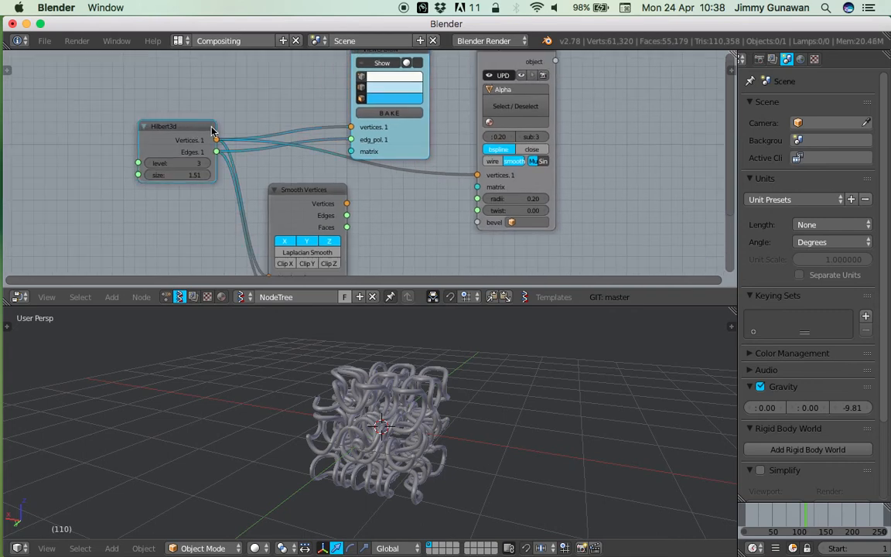
pyautogui.scroll(-1, 212, 130)
pyautogui.moveTo(732, 309); pyautogui.dragTo(455, 324)
# Delete the Hilbert3d, Smooth Vertices and Viewer Draw nodes, keeping only the Polyline Viewer
pyautogui.press('x')
pyautogui.click(297, 199)
pyautogui.press('x')
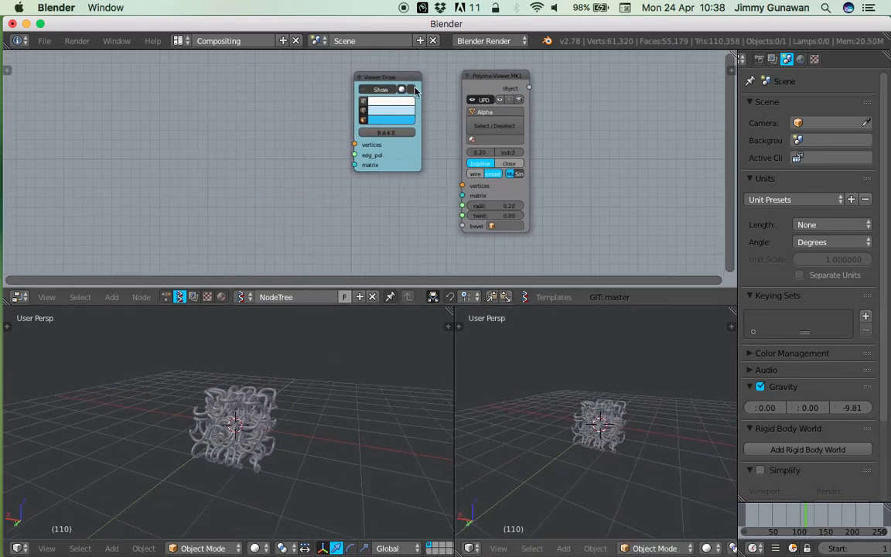
pyautogui.click(414, 80)
pyautogui.press('x')
# Add a Hilbert image node in the empty space before the Polyline Viewer
pyautogui.hotkey('shift', 'a')
pyautogui.click(270, 121)
pyautogui.write('hilb')
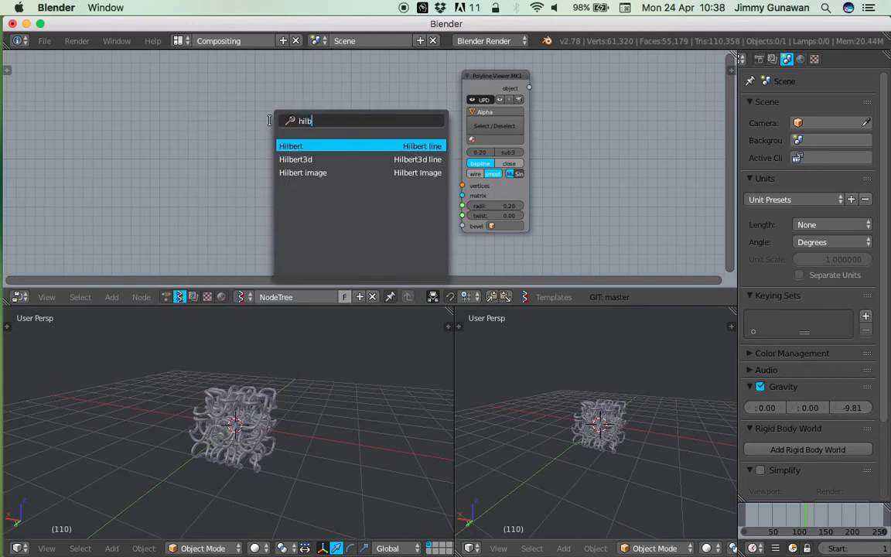
pyautogui.press('Down')
pyautogui.press('Down')
pyautogui.press('Return')
pyautogui.click(251, 149)
# Turn the larger of the two 3D views into a UV/Image Editor
pyautogui.scroll(2, 211, 432)
pyautogui.scroll(6, 581, 463)
pyautogui.click(18, 548)
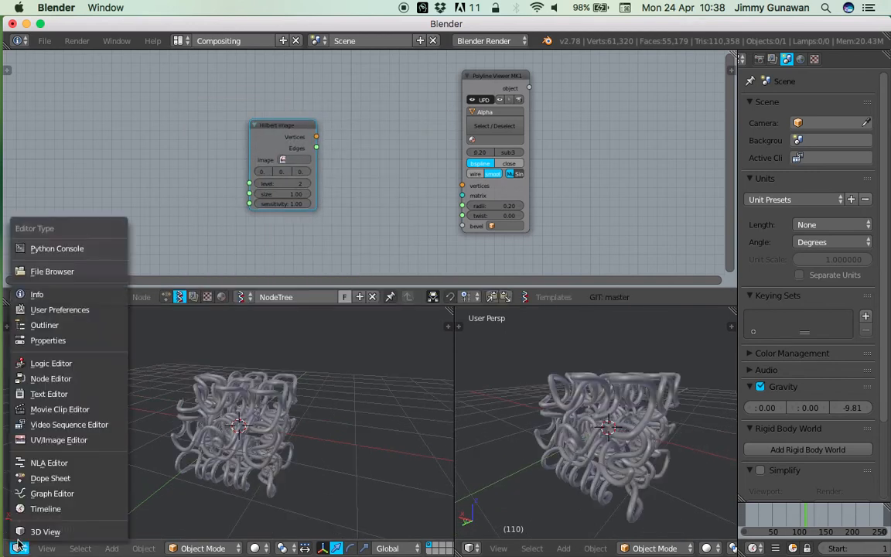
pyautogui.click(74, 439)
# Open monalisa.jpg from the Desktop folder in the image editor
pyautogui.click(187, 548)
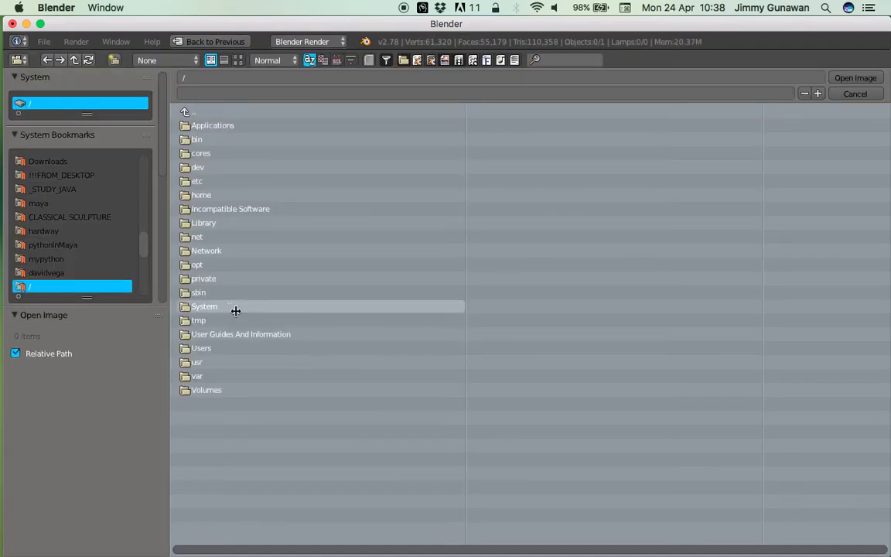
pyautogui.scroll(-5, 105, 234)
pyautogui.moveTo(144, 280); pyautogui.dragTo(146, 197)
pyautogui.scroll(-2, 129, 229)
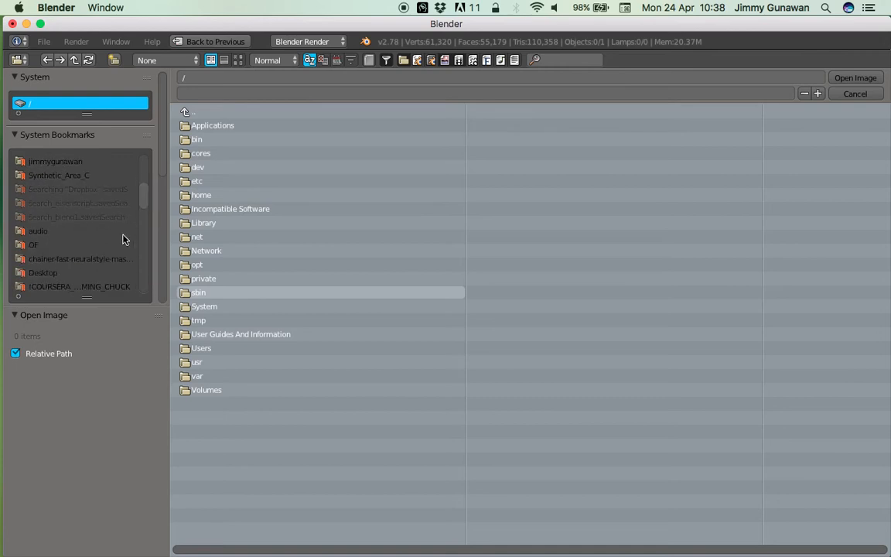
pyautogui.click(117, 272)
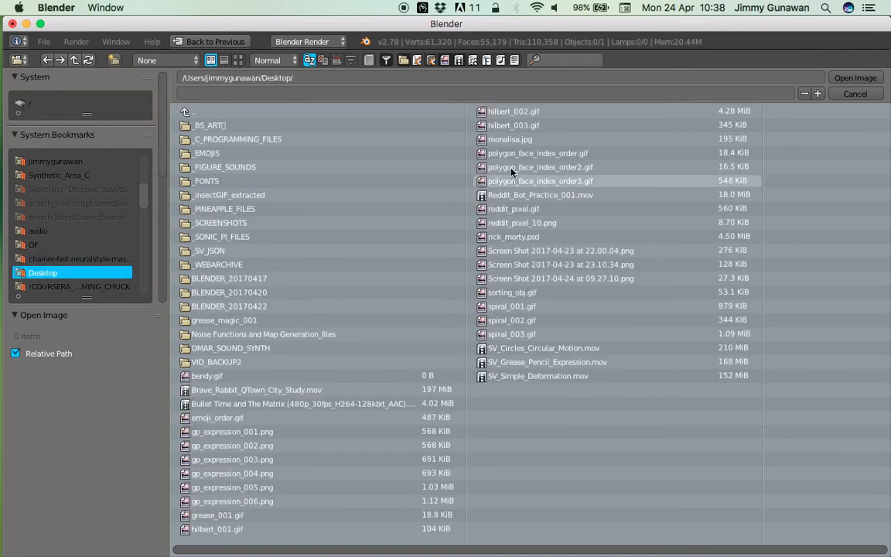
pyautogui.doubleClick(515, 140)
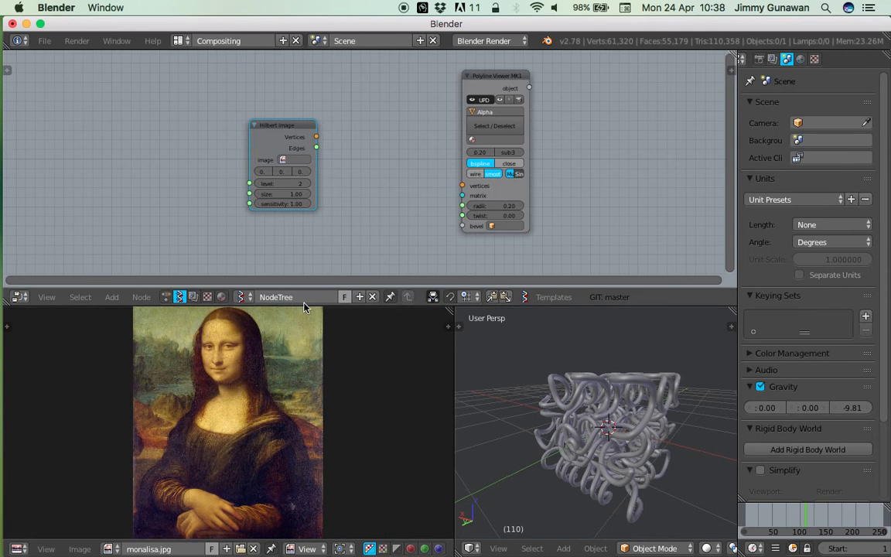
# Enlarge the 3D view beside the image editor and assign monalisa.jpg to the Hilbert image node
pyautogui.moveTo(452, 337); pyautogui.dragTo(297, 338)
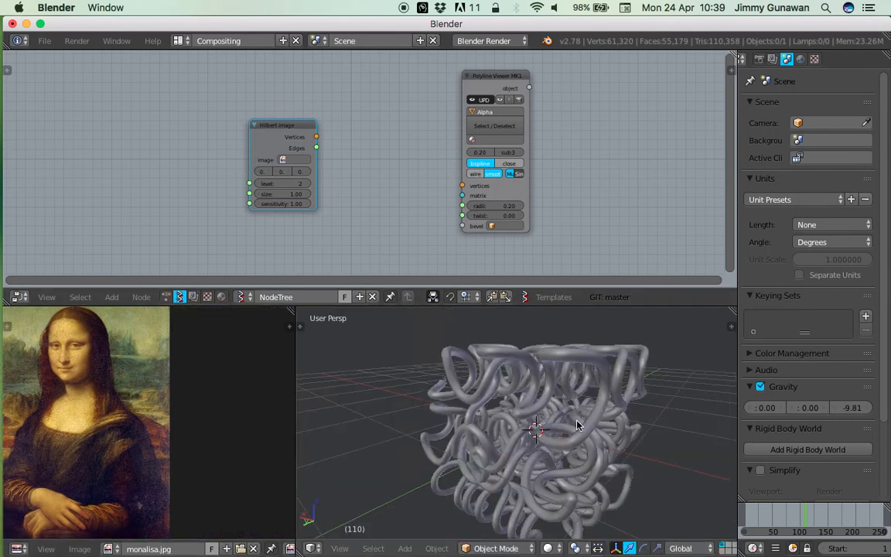
pyautogui.click(282, 159)
pyautogui.click(298, 177)
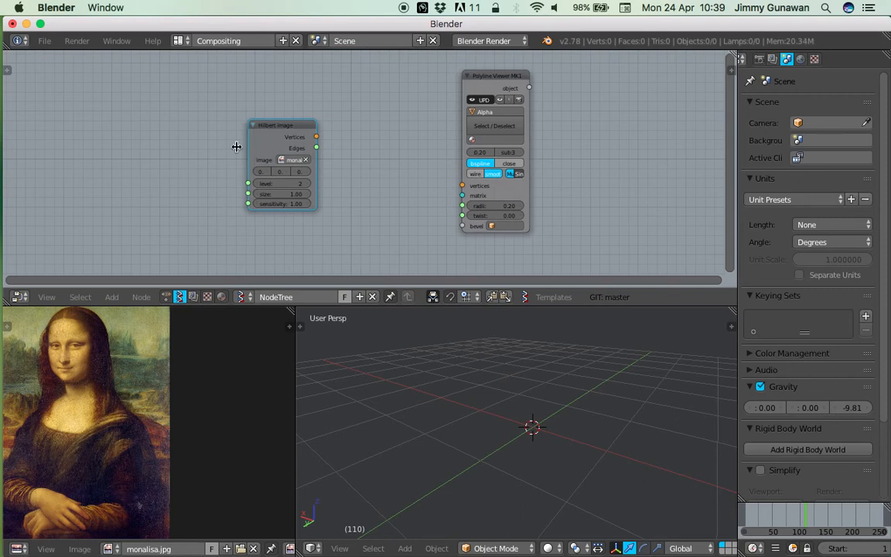
# Link the Hilbert image vertices to the Polyline Viewer and inspect the resulting tube
pyautogui.scroll(4, 317, 131)
pyautogui.moveTo(304, 124); pyautogui.dragTo(372, 141)
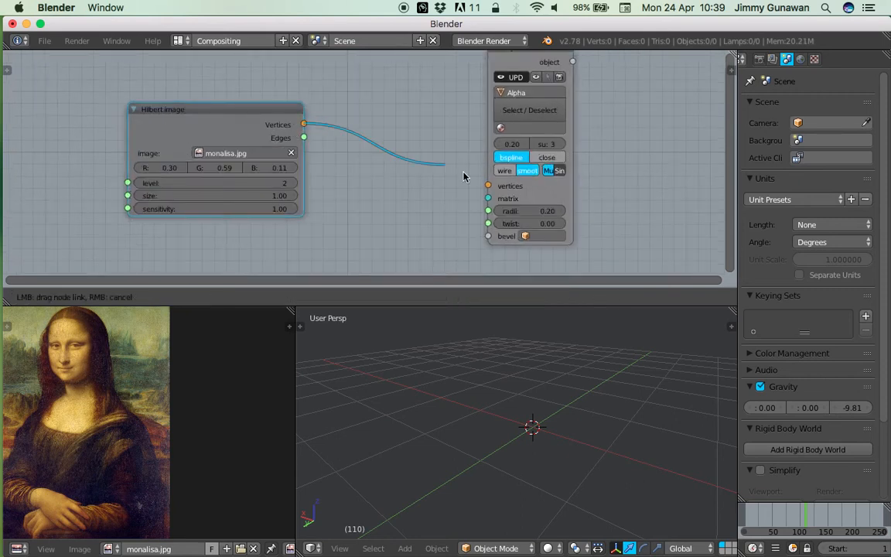
pyautogui.moveTo(535, 415); pyautogui.dragTo(517, 443, button='middle')
pyautogui.scroll(2, 516, 443)
pyautogui.moveTo(459, 150); pyautogui.dragTo(443, 179, button='middle')
# Delete the Polyline Viewer and add a Viewer Draw node in its place
pyautogui.click(501, 98)
pyautogui.scroll(-2, 453, 136)
pyautogui.moveTo(453, 136); pyautogui.dragTo(456, 126, button='middle')
pyautogui.press('x')
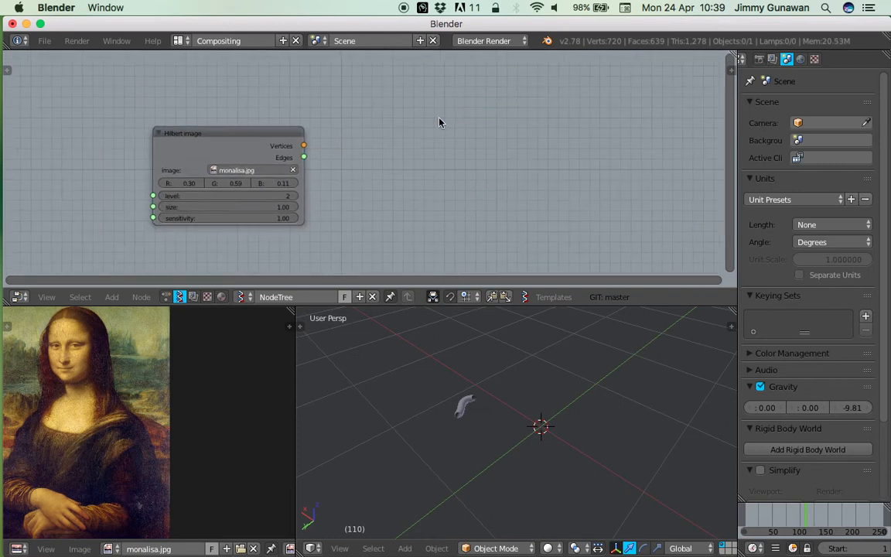
pyautogui.hotkey('shift', 'a')
pyautogui.click(438, 119)
pyautogui.write('view')
pyautogui.press('Return')
pyautogui.click(438, 118)
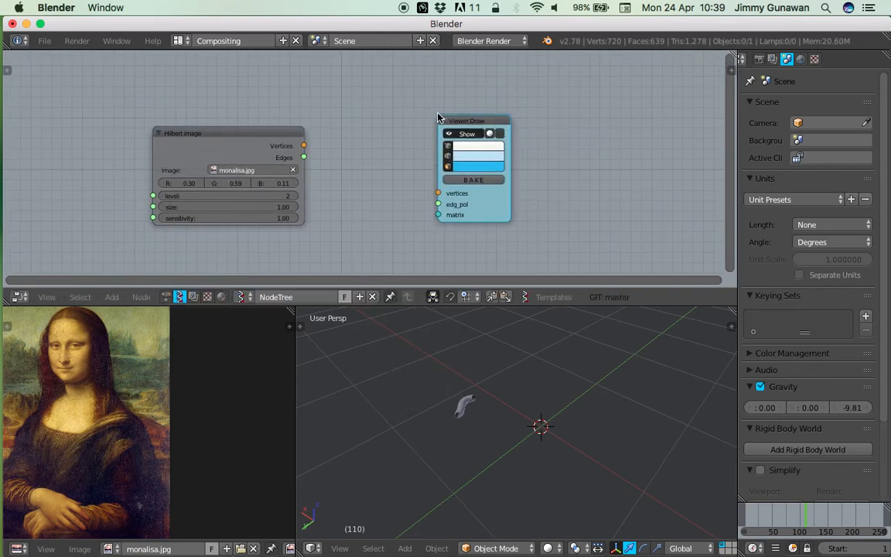
# Link the Hilbert image vertices and edges to the Viewer Draw and delete the leftover tube object
pyautogui.moveTo(304, 147); pyautogui.dragTo(438, 193)
pyautogui.moveTo(304, 157); pyautogui.dragTo(438, 205)
pyautogui.moveTo(536, 447); pyautogui.dragTo(521, 442, button='middle')
pyautogui.press('Delete')
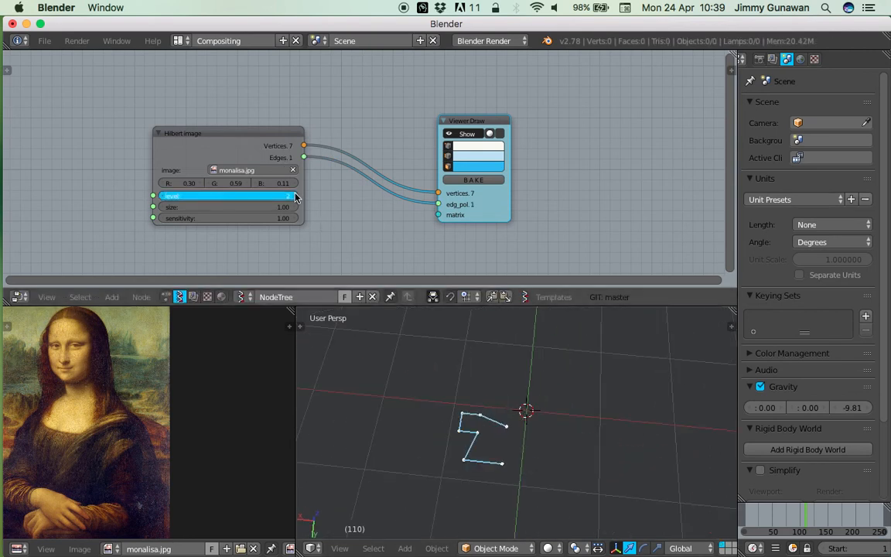
# Raise the Hilbert image level to 6 and inspect the denser curve
pyautogui.click(295, 197)
pyautogui.click(295, 197)
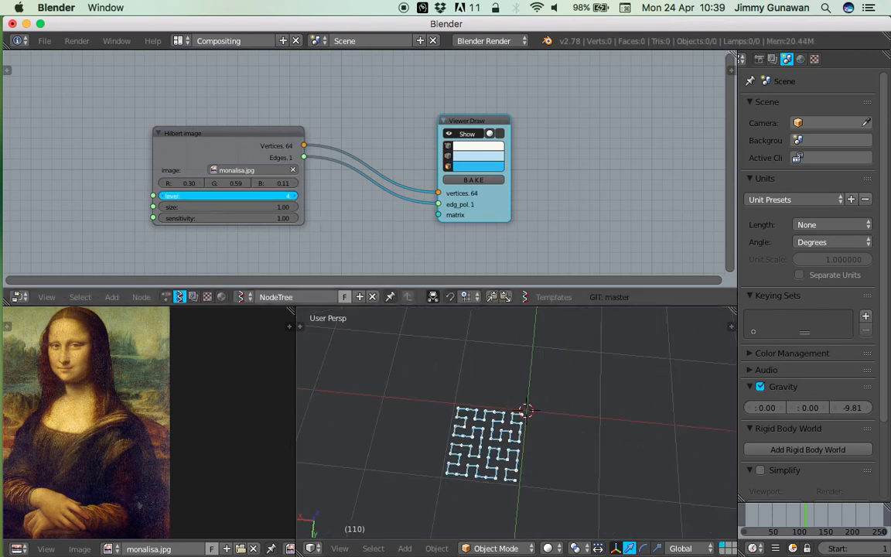
pyautogui.click(295, 197)
pyautogui.scroll(3, 545, 453)
pyautogui.moveTo(545, 452)
pyautogui.mouseDown(button='middle')
pyautogui.moveTo(539, 469)
pyautogui.moveTo(563, 449)
pyautogui.moveTo(532, 458)
pyautogui.mouseUp(button='middle')
pyautogui.scroll(2, 533, 458)
pyautogui.scroll(-2, 533, 458)
# Switch the 3D view to Top and fit the whole painting in the image editor
pyautogui.click(340, 548)
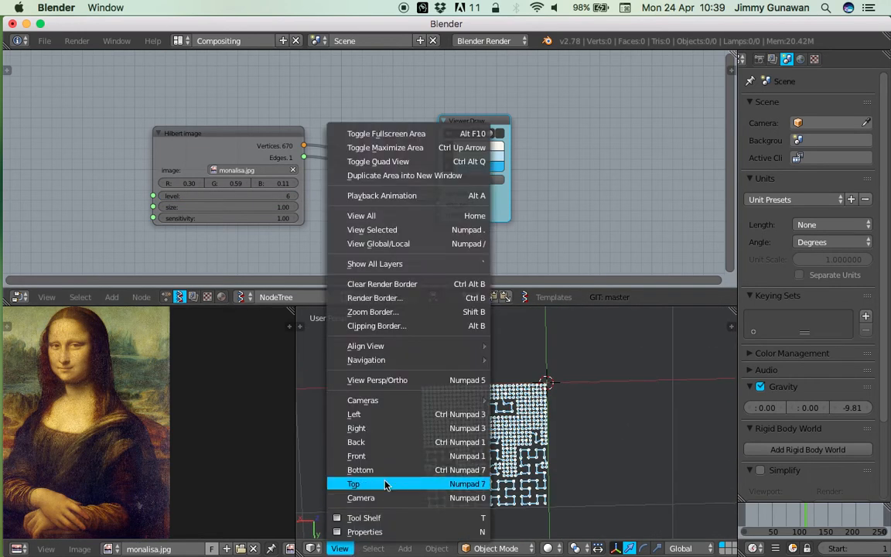
pyautogui.click(387, 483)
pyautogui.press('Home')
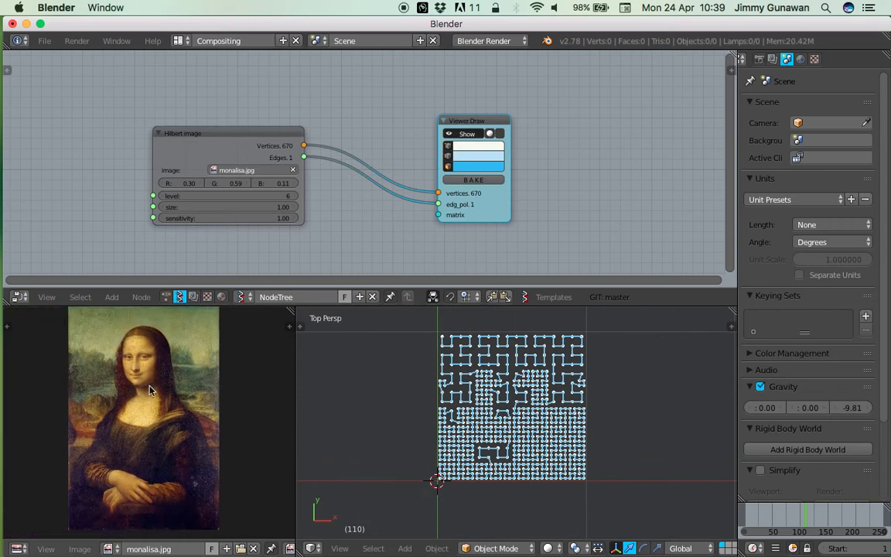
pyautogui.scroll(2, 378, 428)
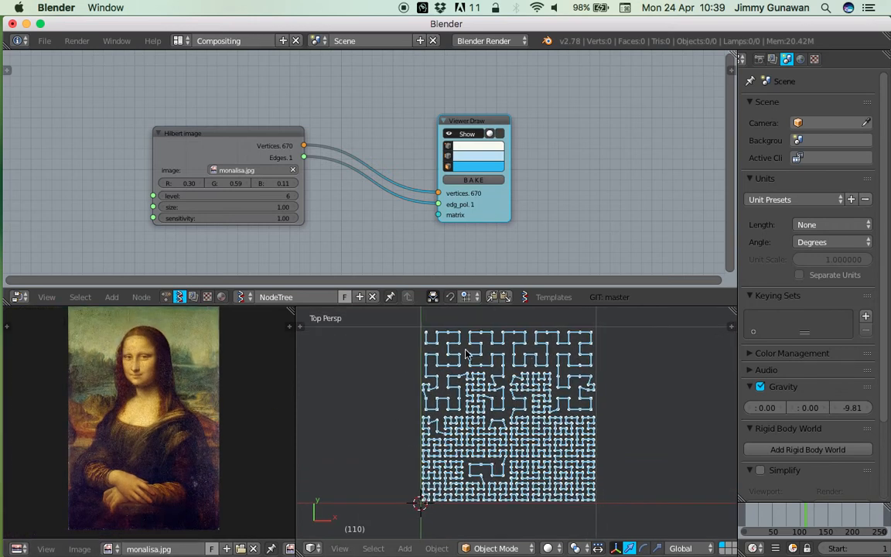
# Raise the Hilbert image level to 8, and widen its node while moving the Viewer Draw farther away
pyautogui.click(270, 195)
pyautogui.click(294, 198)
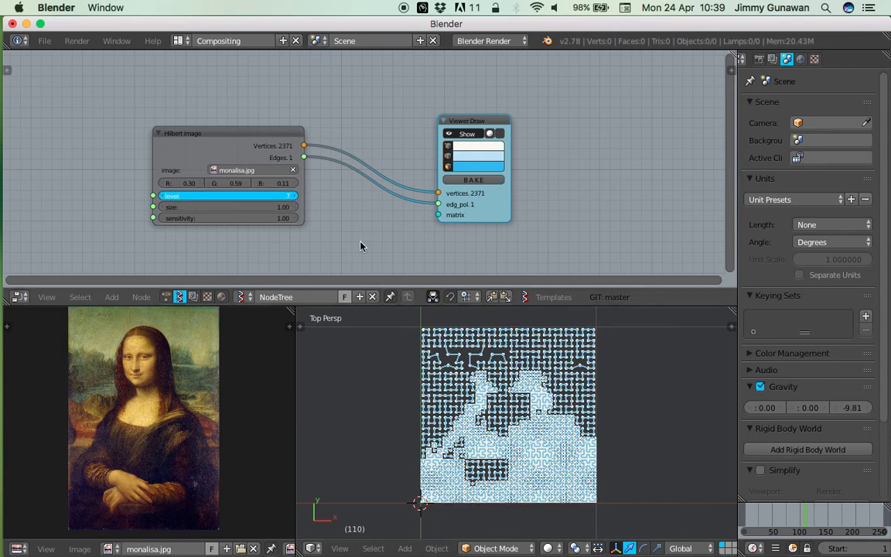
pyautogui.moveTo(303, 188)
pyautogui.mouseDown()
pyautogui.moveTo(357, 189)
pyautogui.moveTo(347, 187)
pyautogui.mouseUp()
pyautogui.moveTo(484, 121); pyautogui.dragTo(495, 120)
pyautogui.keyDown('shift'); pyautogui.moveTo(526, 367); pyautogui.dragTo(522, 374, button='middle'); pyautogui.keyUp('shift')
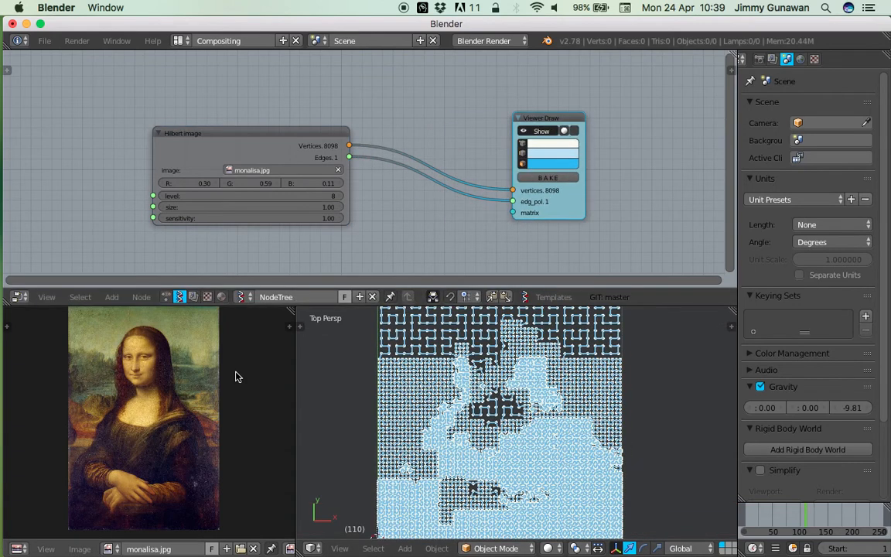
# Turn off vertex display in the Viewer Draw and compare the curve's density with the painting
pyautogui.click(522, 145)
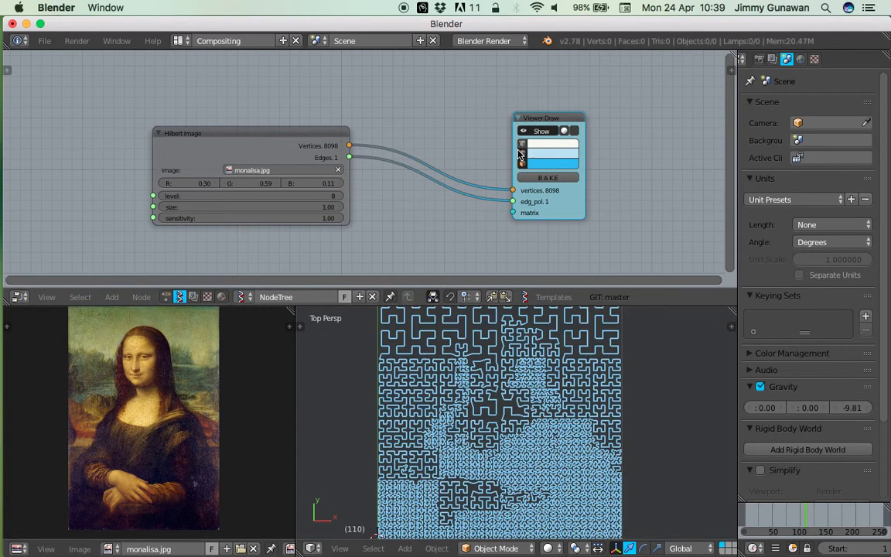
pyautogui.scroll(-1, 491, 351)
pyautogui.keyDown('shift'); pyautogui.moveTo(472, 379); pyautogui.dragTo(467, 387, button='middle'); pyautogui.keyUp('shift')
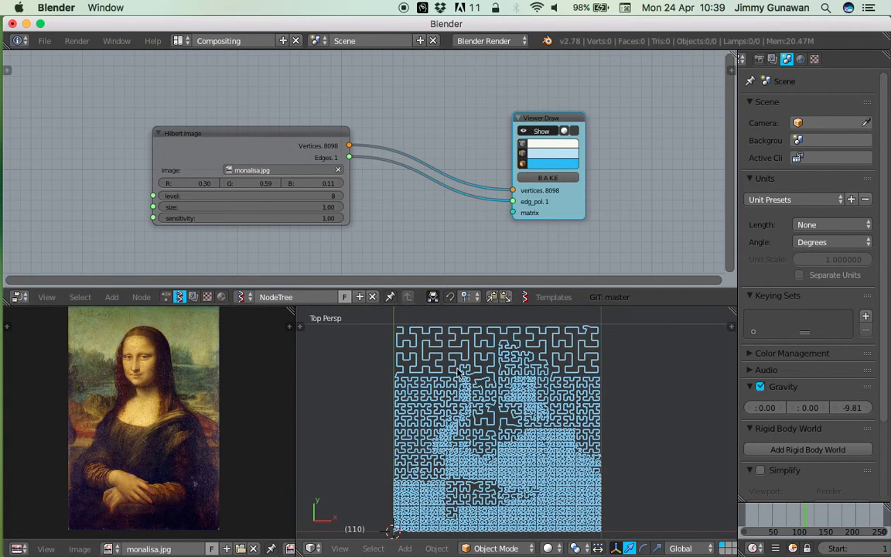
pyautogui.moveTo(92, 329); pyautogui.dragTo(110, 331, button='middle')
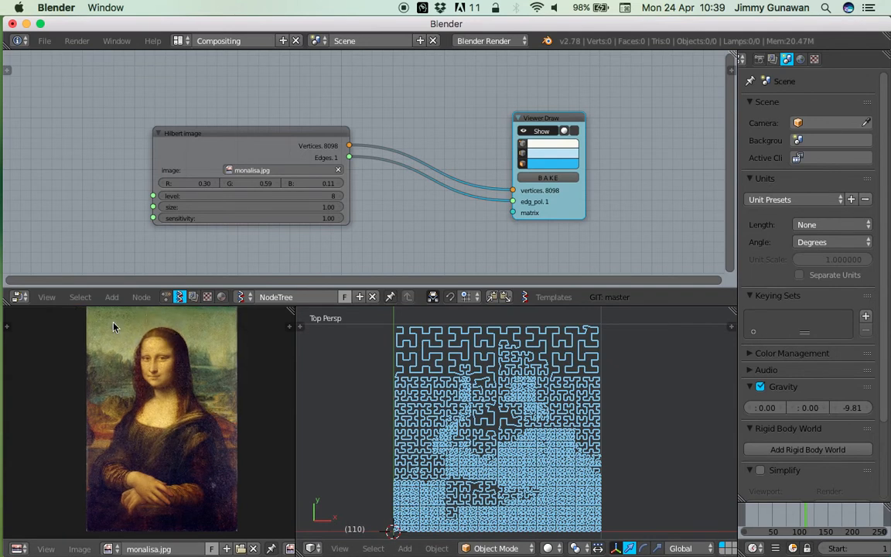
pyautogui.click(503, 350)
pyautogui.click(562, 345)
pyautogui.click(583, 334)
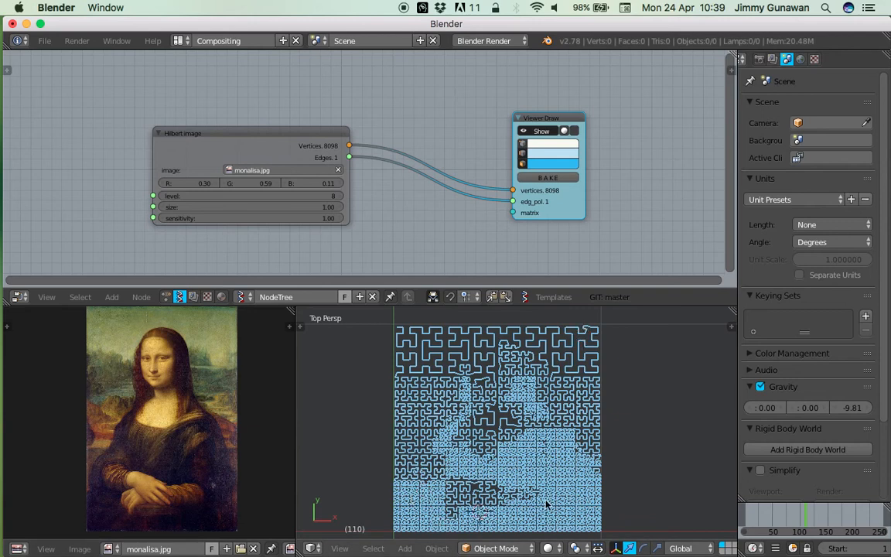
# Try the Hilbert image's R weight at 1, and set it to 0
pyautogui.scroll(4, 241, 185)
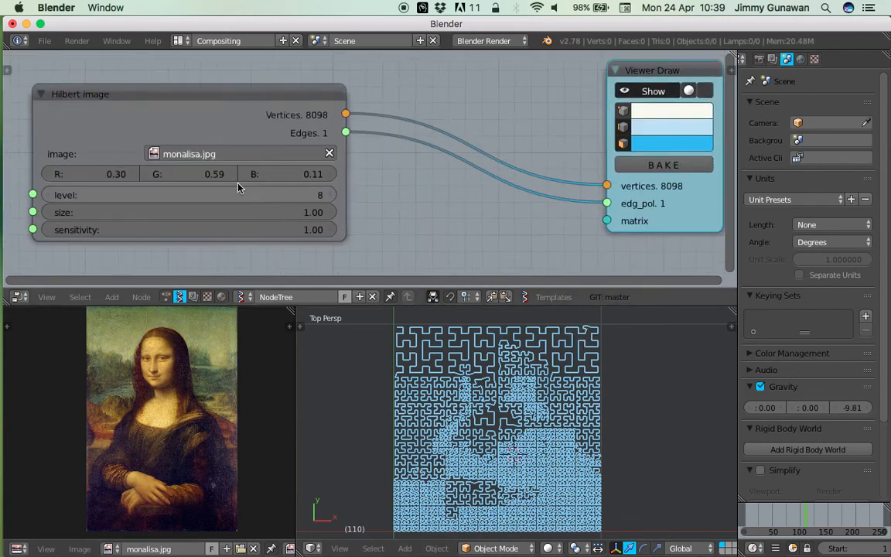
pyautogui.click(173, 169)
pyautogui.moveTo(173, 164); pyautogui.dragTo(148, 166)
pyautogui.click(148, 165)
pyautogui.write('1')
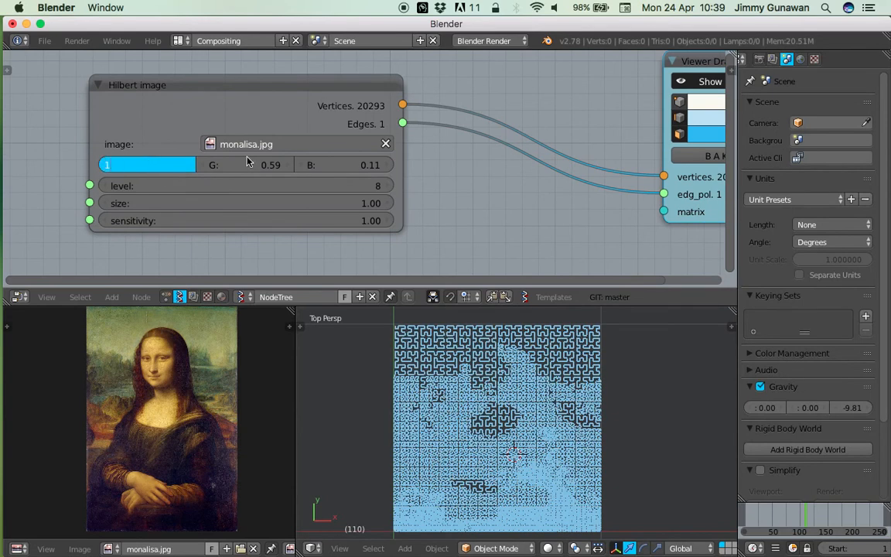
pyautogui.press('Return')
pyautogui.click(162, 168)
pyautogui.write('0')
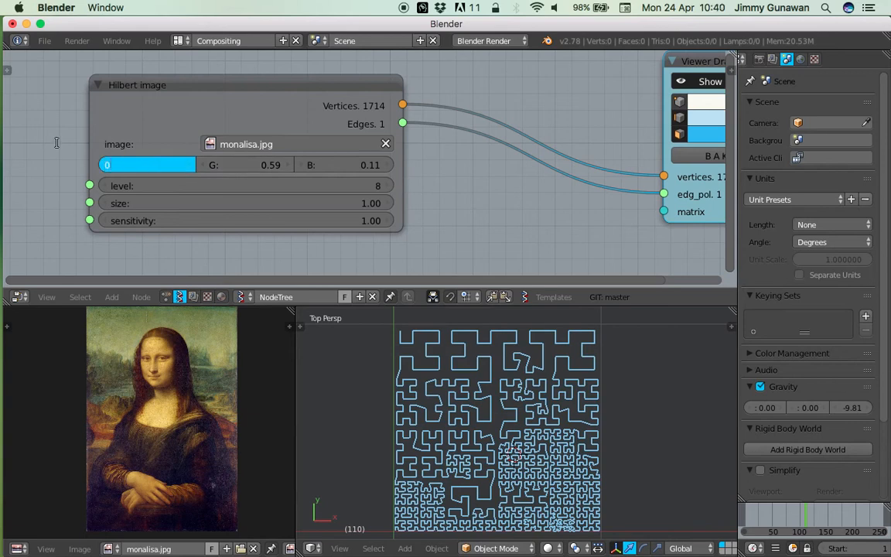
# Set the Hilbert image's B weight to 1 and adjust its G weight to 0.37
pyautogui.press('Tab')
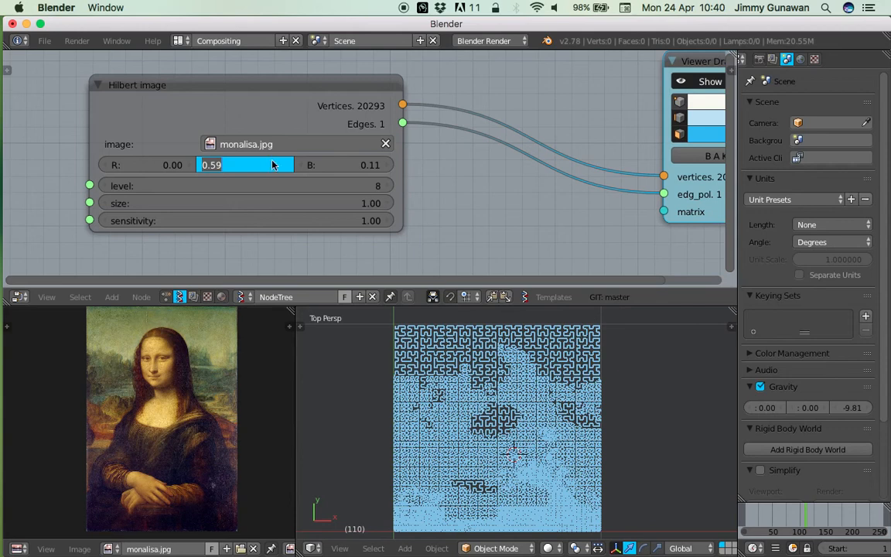
pyautogui.write('1')
pyautogui.press('Tab')
pyautogui.write('1')
pyautogui.press('Return')
pyautogui.moveTo(245, 165); pyautogui.dragTo(209, 160)
pyautogui.scroll(-3, 324, 192)
pyautogui.moveTo(420, 202); pyautogui.dragTo(359, 177, button='middle')
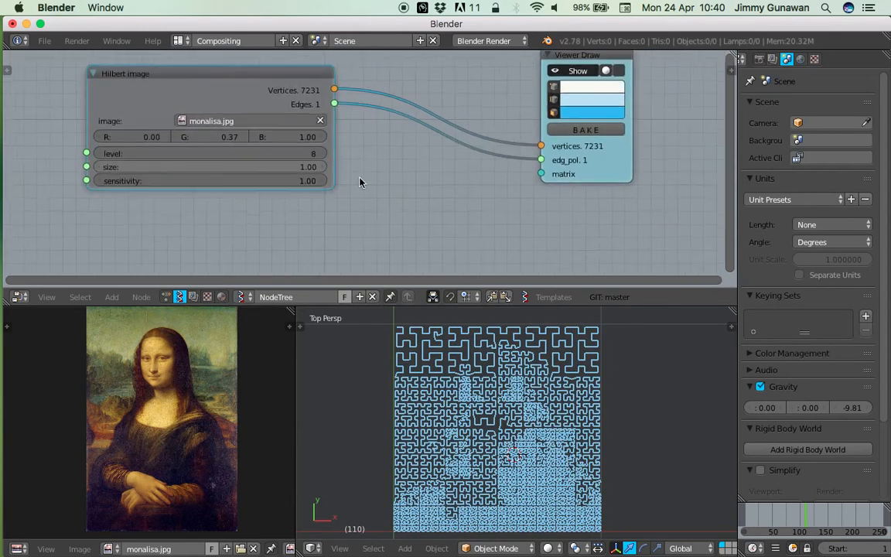
# Add an Image node and place it below the Hilbert image node
pyautogui.scroll(-2, 372, 186)
pyautogui.hotkey('shift', 'a')
pyautogui.click(390, 196)
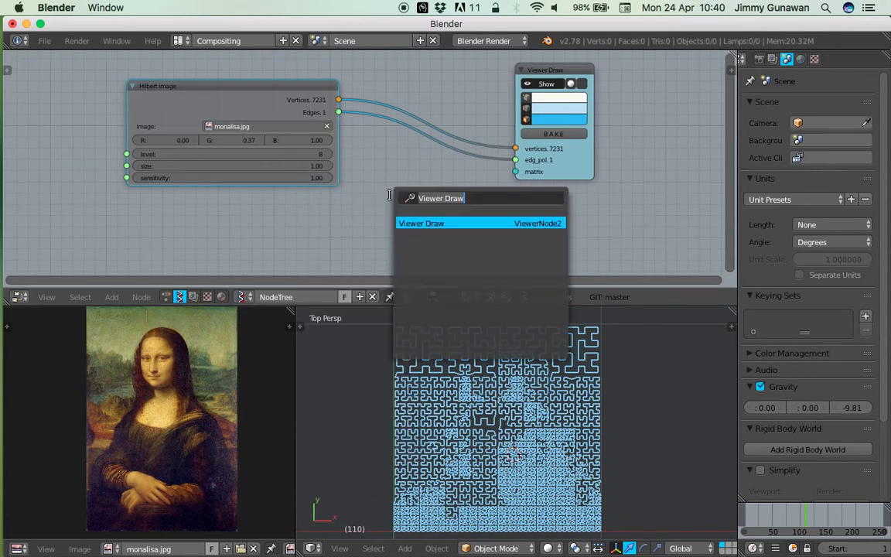
pyautogui.write('image')
pyautogui.press('Down')
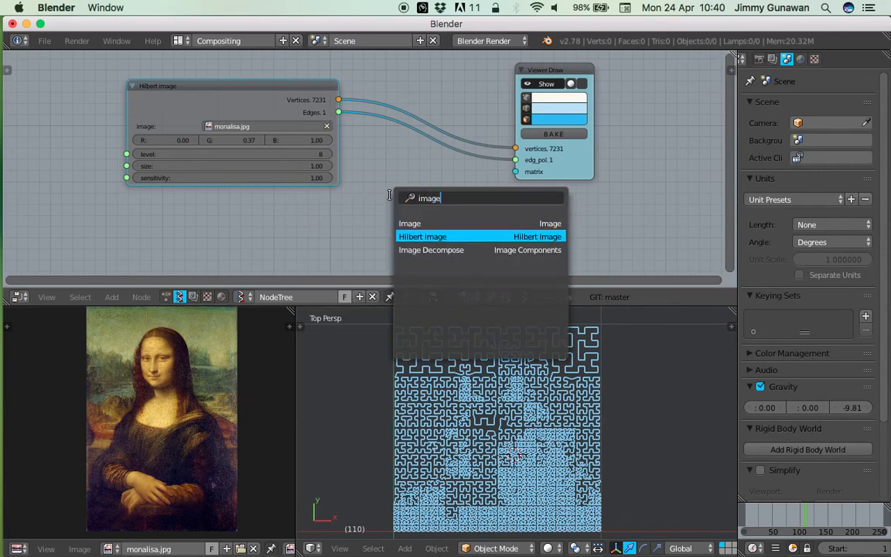
pyautogui.press('Up')
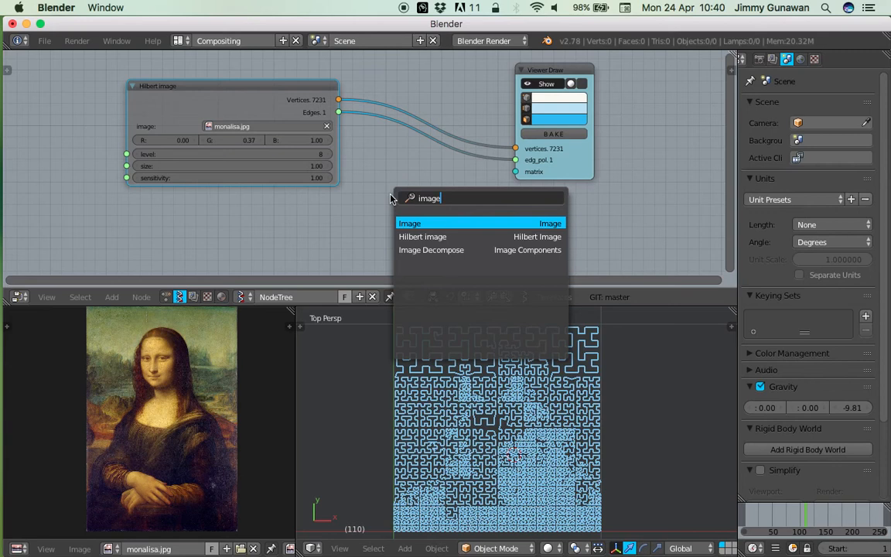
pyautogui.press('Return')
pyautogui.click(359, 195)
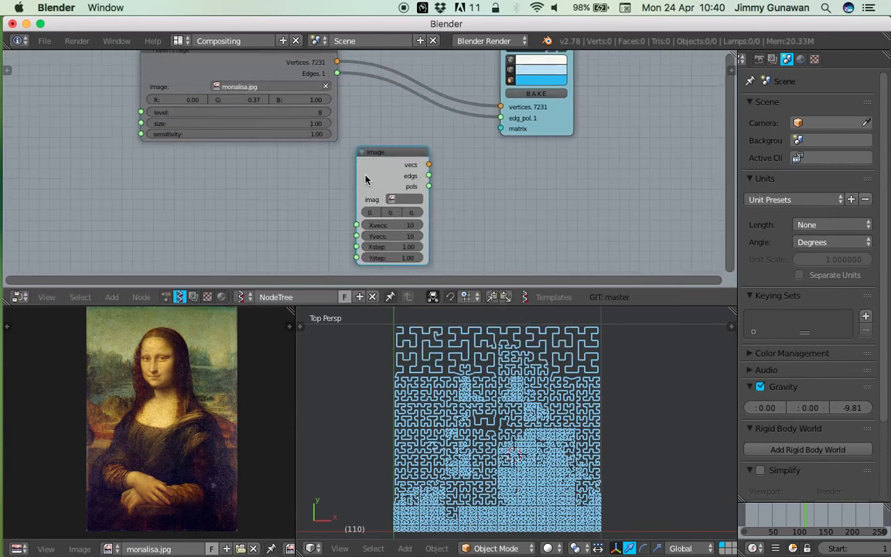
pyautogui.moveTo(400, 175); pyautogui.dragTo(266, 183)
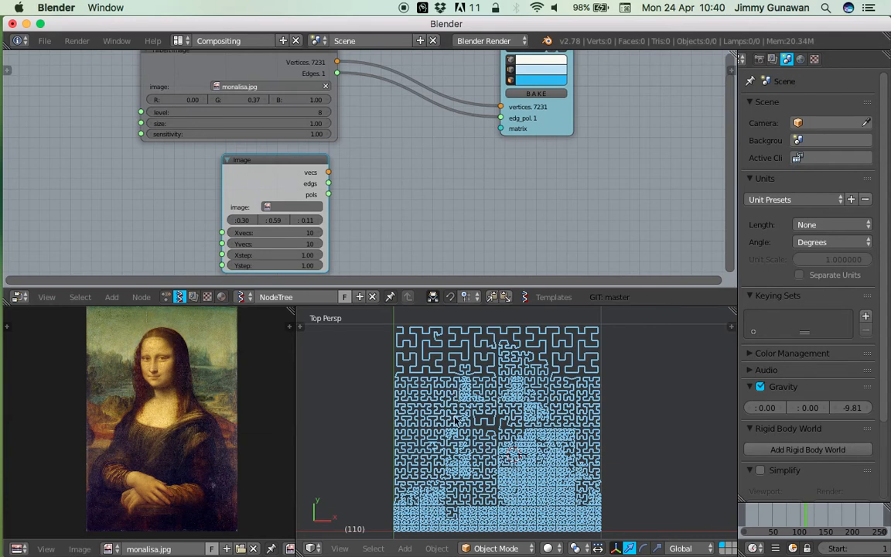
# Set the Image node's Xvecs and Yvecs to 100, and delete the node
pyautogui.scroll(2, 294, 213)
pyautogui.moveTo(294, 220)
pyautogui.mouseDown()
pyautogui.moveTo(314, 234)
pyautogui.moveTo(285, 222)
pyautogui.mouseUp()
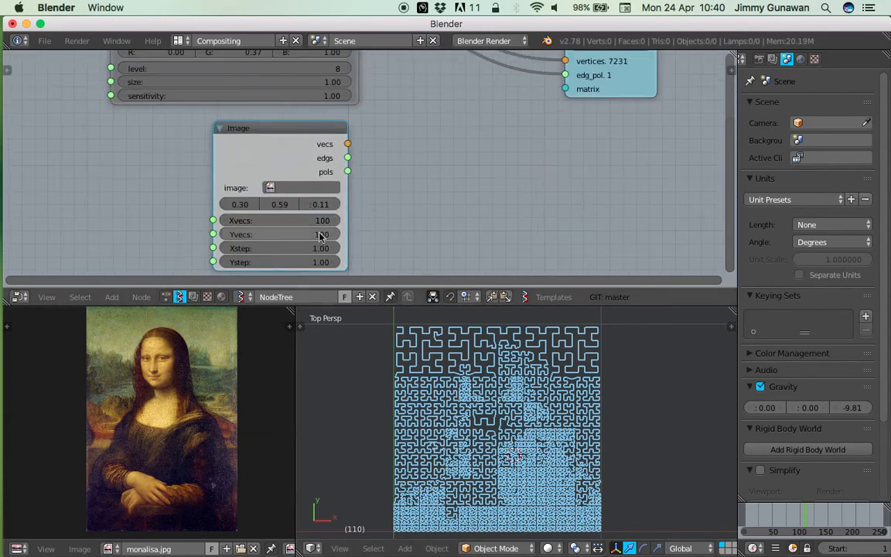
pyautogui.scroll(-1, 287, 182)
pyautogui.press('x')
# Set the Hilbert image's size to 2
pyautogui.moveTo(263, 196); pyautogui.dragTo(263, 226, button='middle')
pyautogui.scroll(1, 263, 227)
pyautogui.click(270, 181)
pyautogui.write('2')
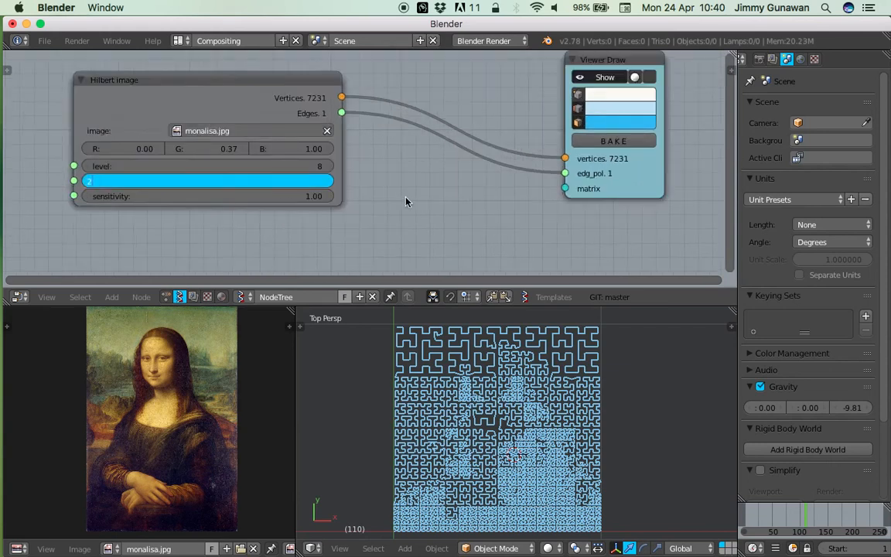
pyautogui.press('Return')
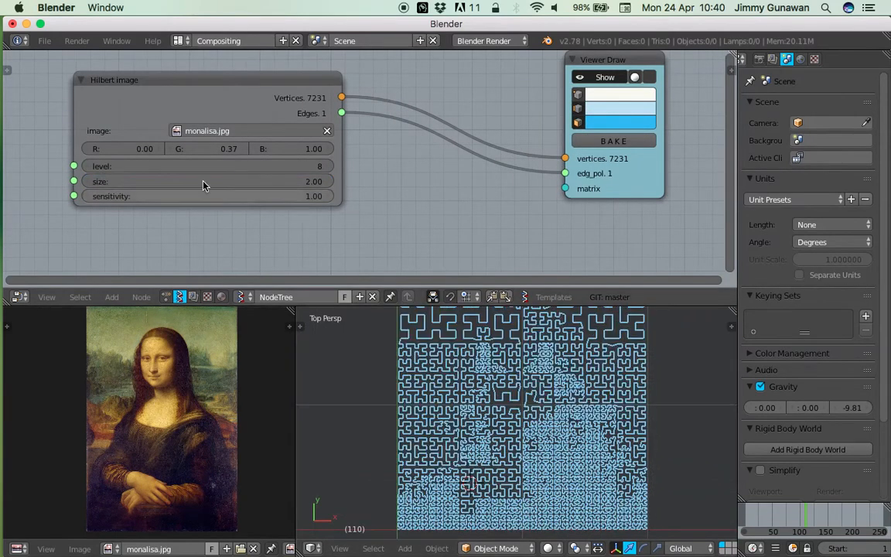
pyautogui.click(317, 181)
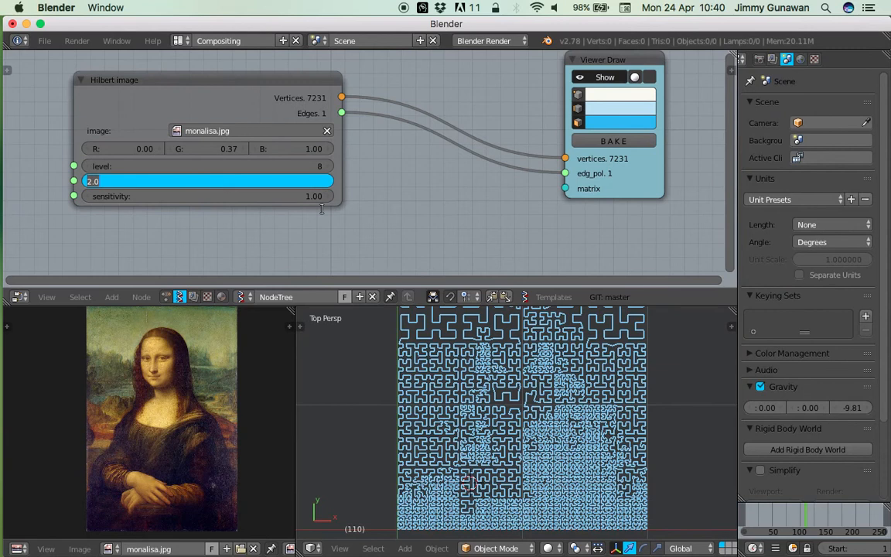
# Try the Hilbert image's sensitivity at 0.2, inspect the curve's density up close, and set it back to 1
pyautogui.click(243, 196)
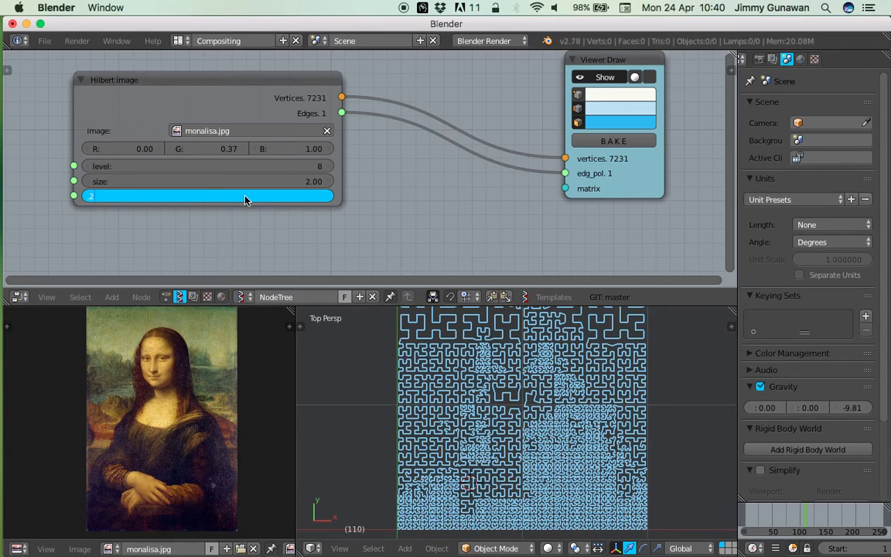
pyautogui.press('Return')
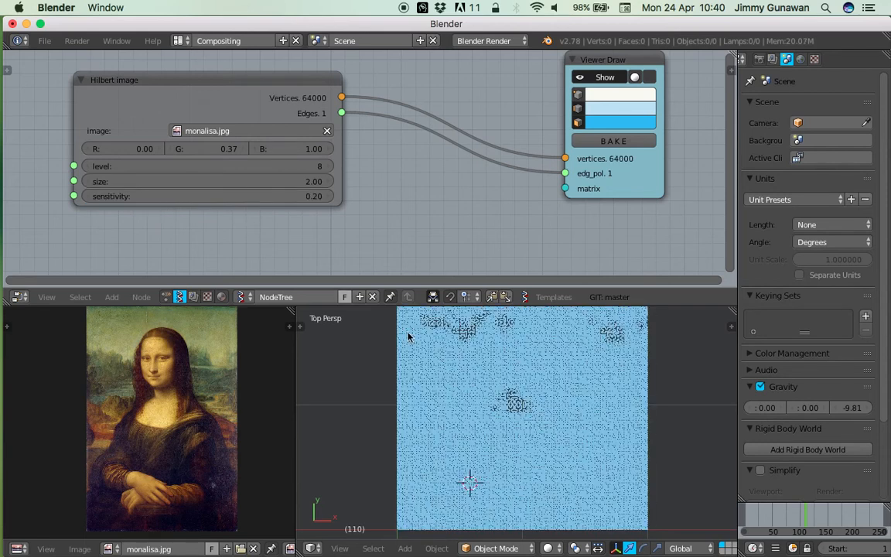
pyautogui.scroll(5, 464, 386)
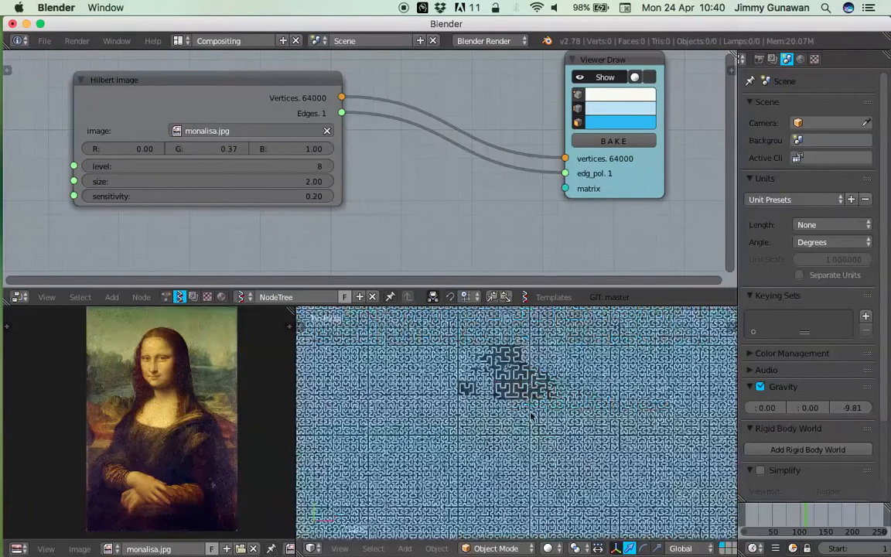
pyautogui.scroll(-5, 530, 416)
pyautogui.scroll(6, 532, 410)
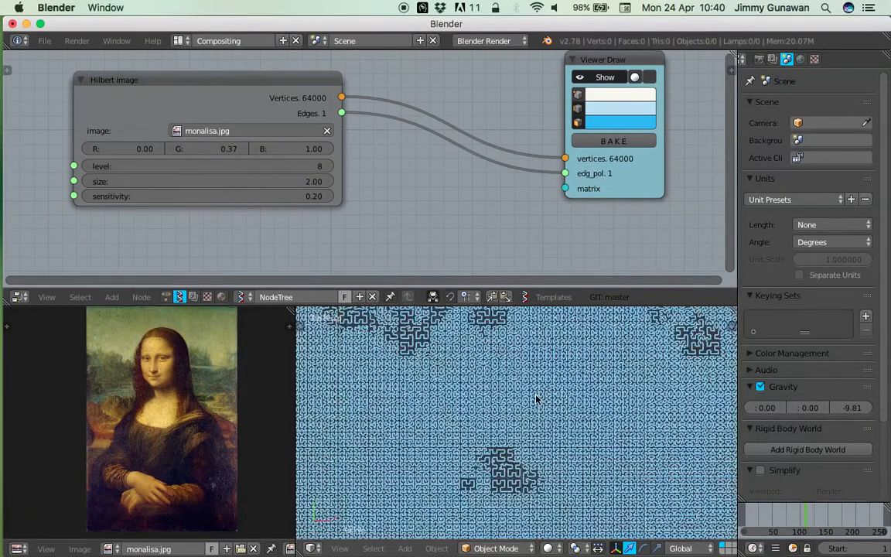
pyautogui.click(199, 195)
pyautogui.write('1')
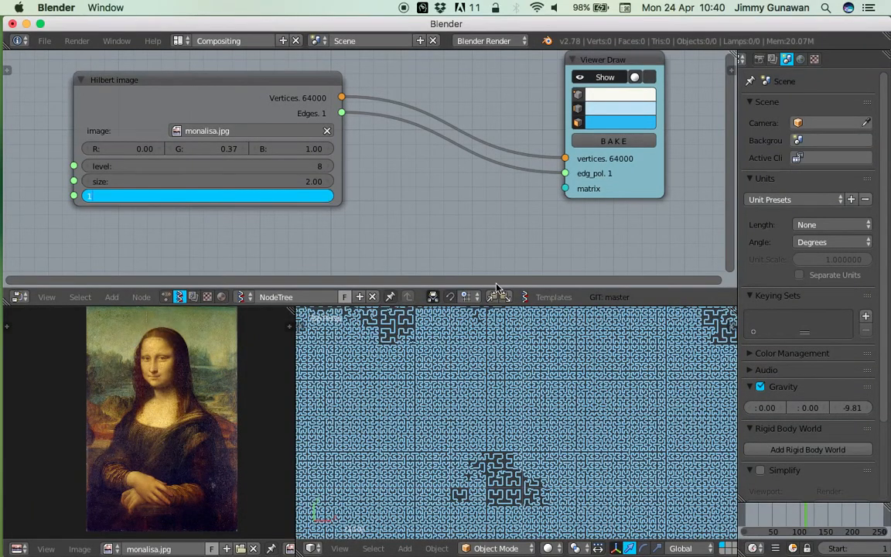
pyautogui.press('Return')
pyautogui.scroll(-4, 553, 401)
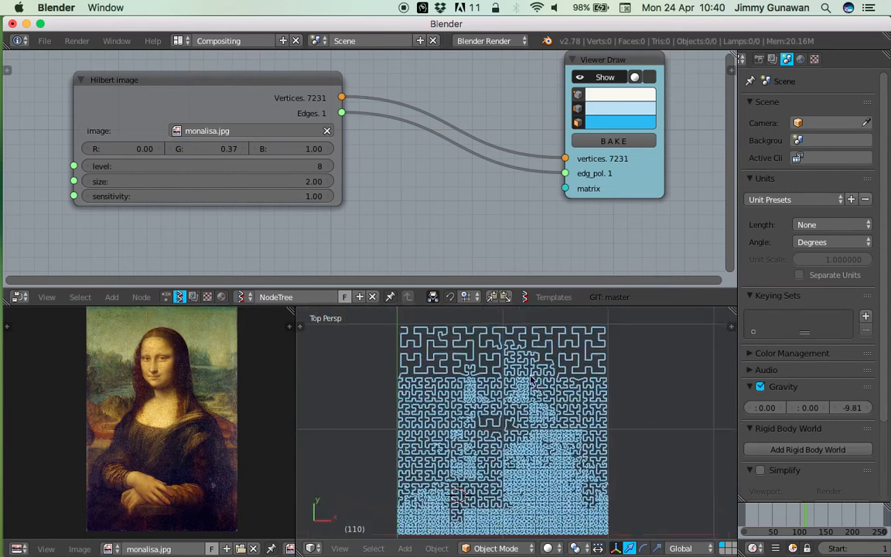
pyautogui.click(239, 195)
pyautogui.write('3')
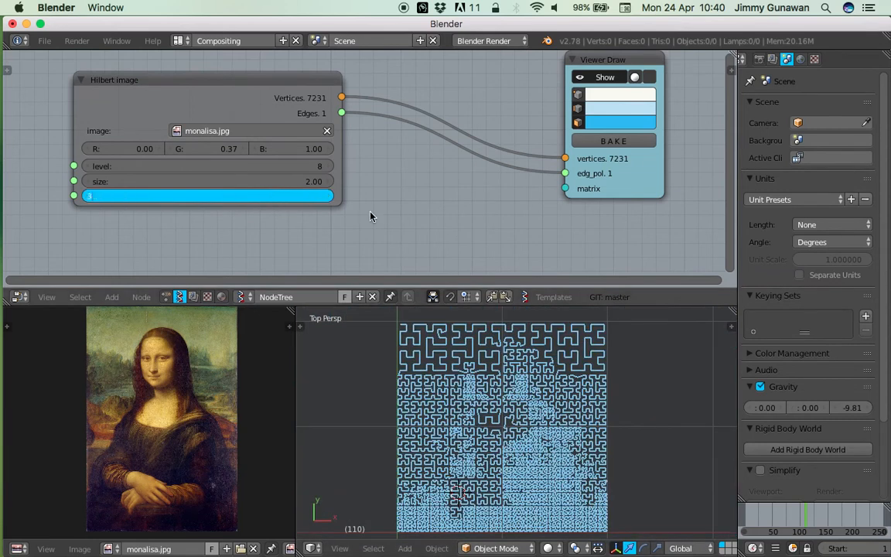
pyautogui.press('Escape')
pyautogui.click(287, 196)
pyautogui.press('Escape')
# Shift the Hilbert image node and lower its level to 7
pyautogui.moveTo(230, 103); pyautogui.dragTo(260, 123)
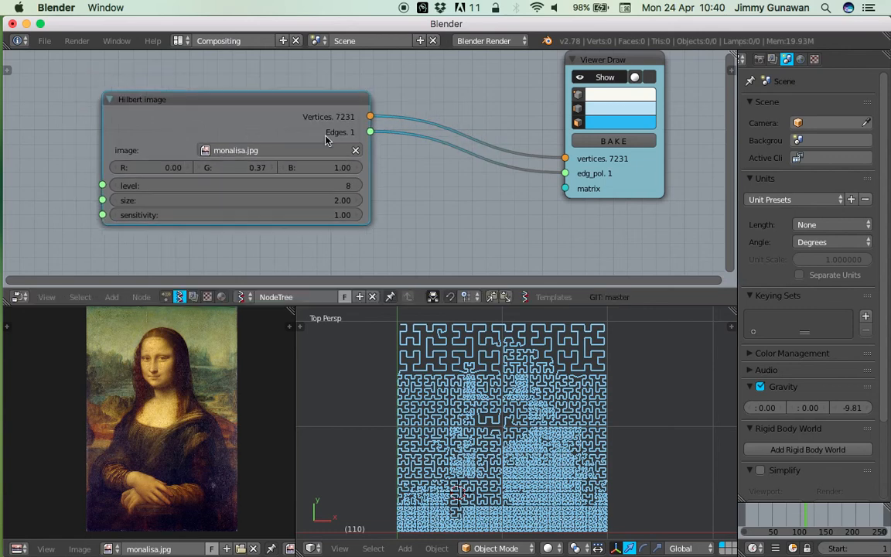
pyautogui.scroll(2, 458, 371)
pyautogui.scroll(-2, 458, 371)
pyautogui.click(116, 187)
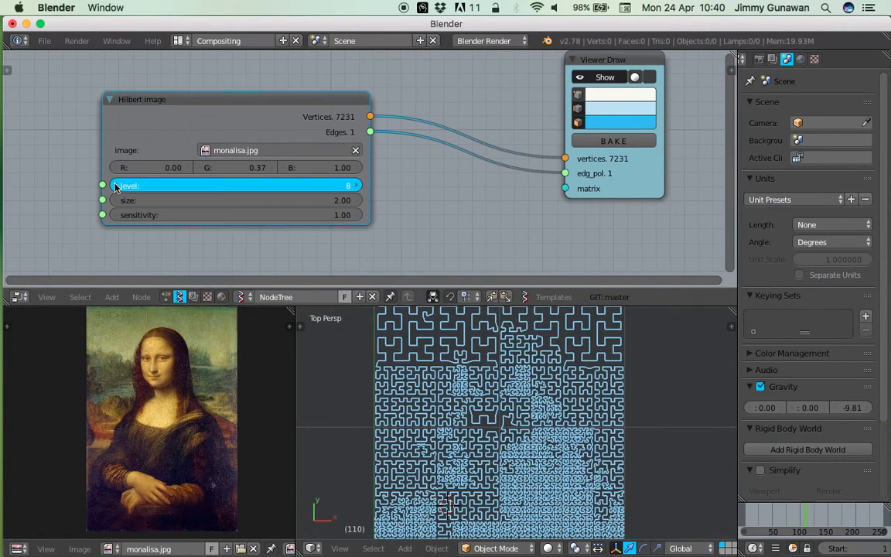
pyautogui.keyDown('shift'); pyautogui.moveTo(472, 403); pyautogui.dragTo(439, 417, button='middle'); pyautogui.keyUp('shift')
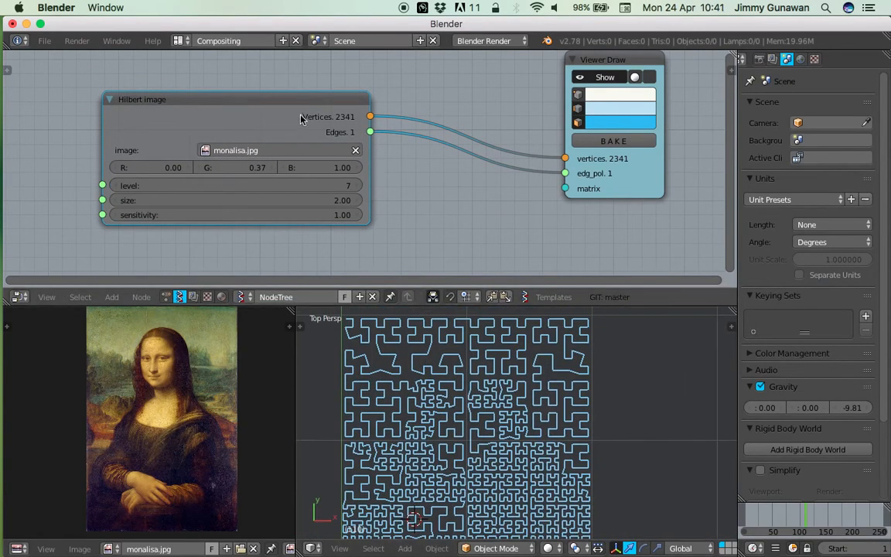
# Move the Hilbert image and Viewer Draw nodes farther apart to make room between them
pyautogui.moveTo(284, 109); pyautogui.dragTo(217, 108)
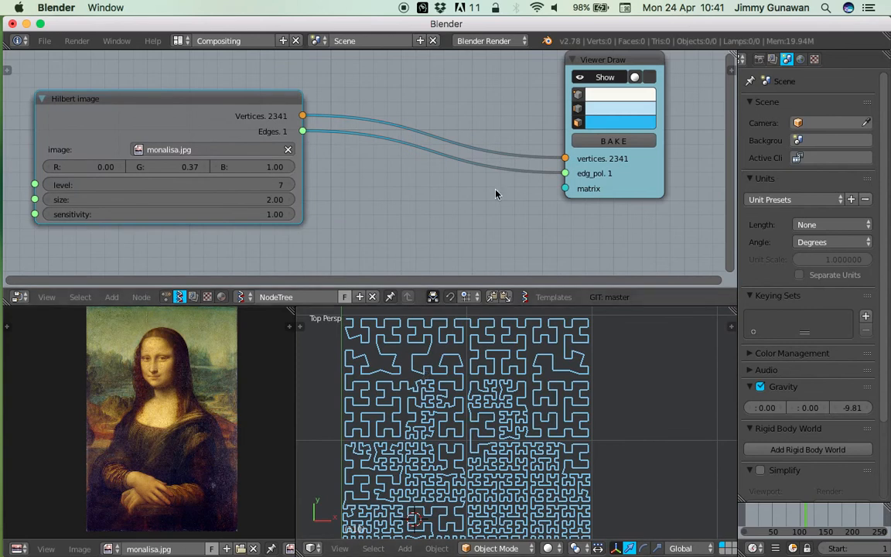
pyautogui.moveTo(495, 190); pyautogui.dragTo(478, 211, button='middle')
pyautogui.moveTo(587, 198); pyautogui.dragTo(618, 189)
pyautogui.moveTo(439, 108); pyautogui.dragTo(412, 127, button='middle')
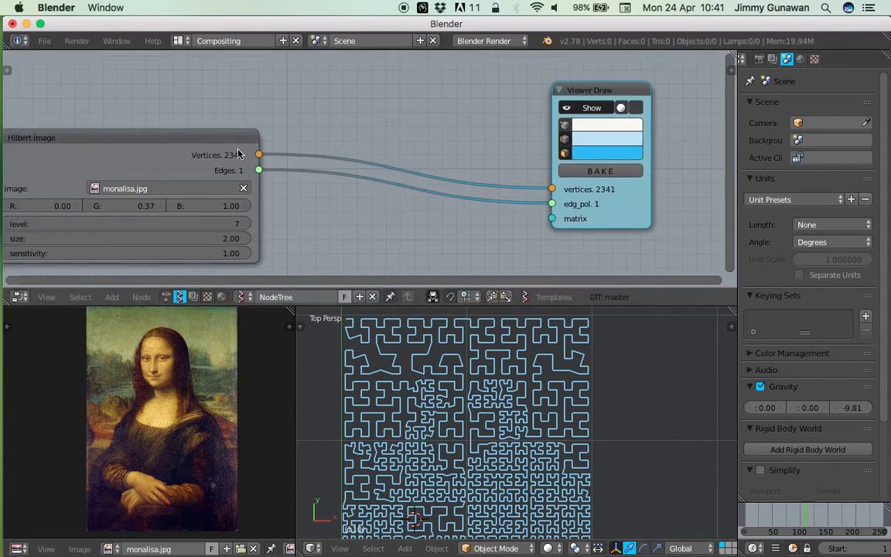
pyautogui.moveTo(239, 154); pyautogui.dragTo(208, 128)
# Add a List Split node above the links between the Hilbert image and Viewer Draw nodes
pyautogui.hotkey('alt', 'space')
pyautogui.write('list s')
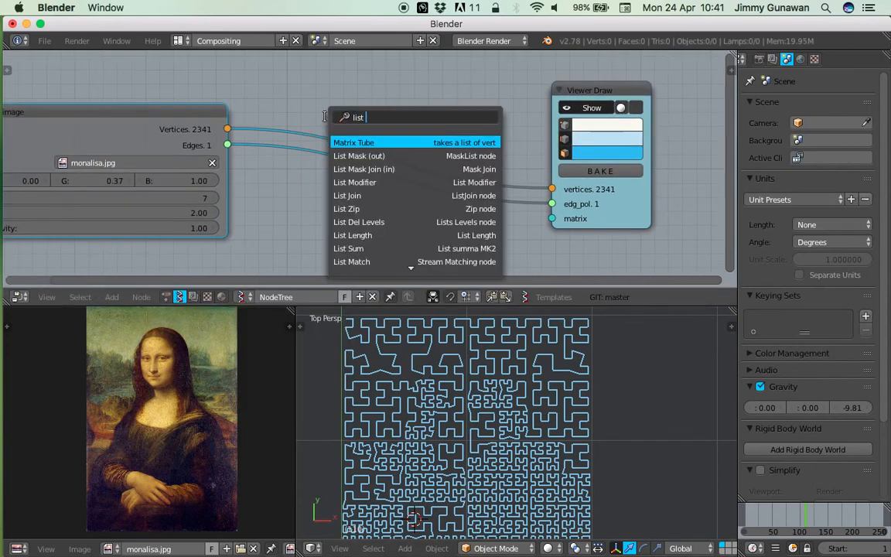
pyautogui.press('Down')
pyautogui.press('Down')
pyautogui.press('Down')
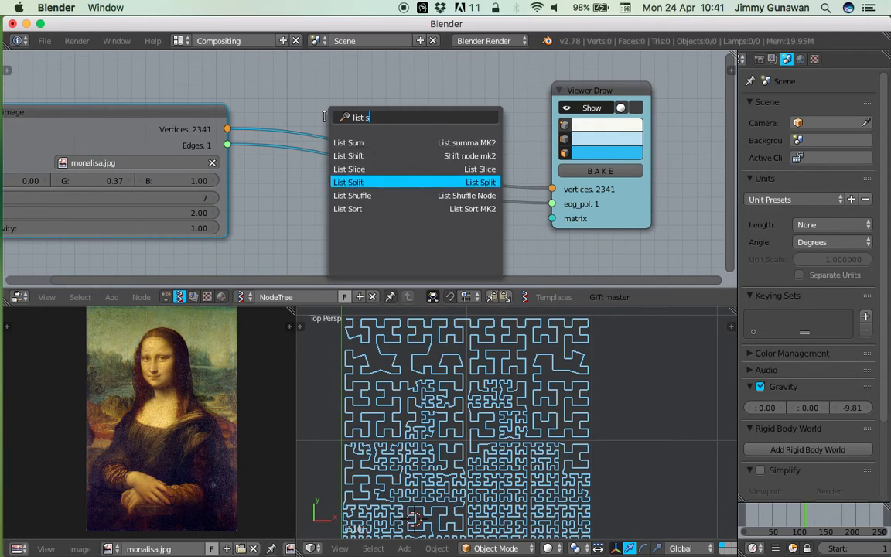
pyautogui.press('Return')
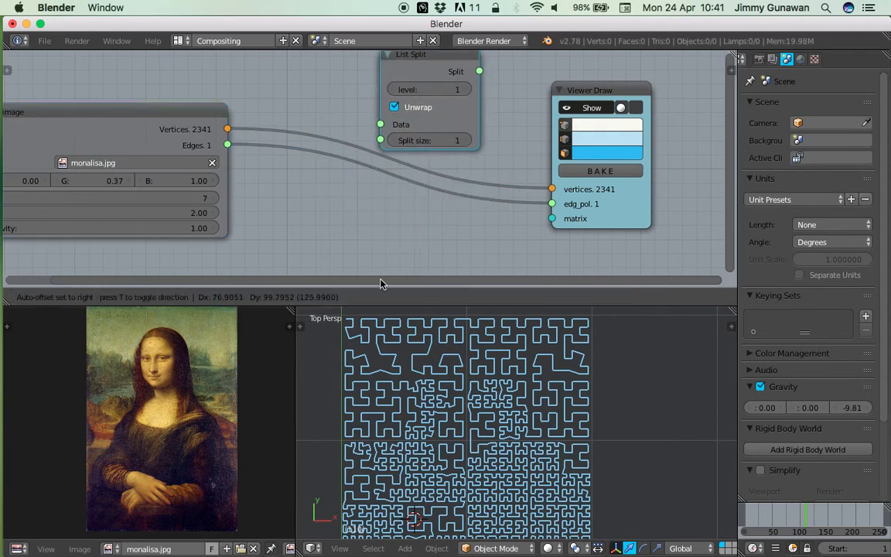
pyautogui.moveTo(384, 232); pyautogui.dragTo(387, 239, button='middle')
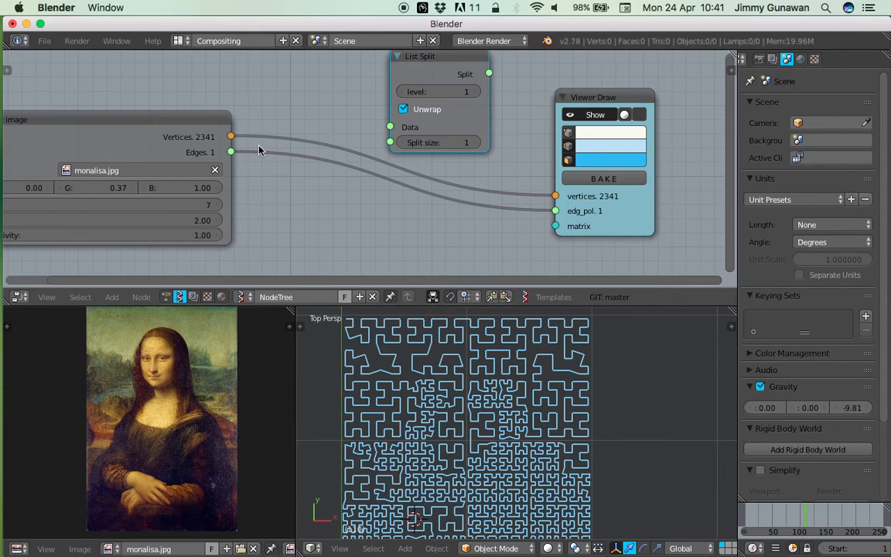
pyautogui.moveTo(301, 155); pyautogui.dragTo(308, 176, button='middle')
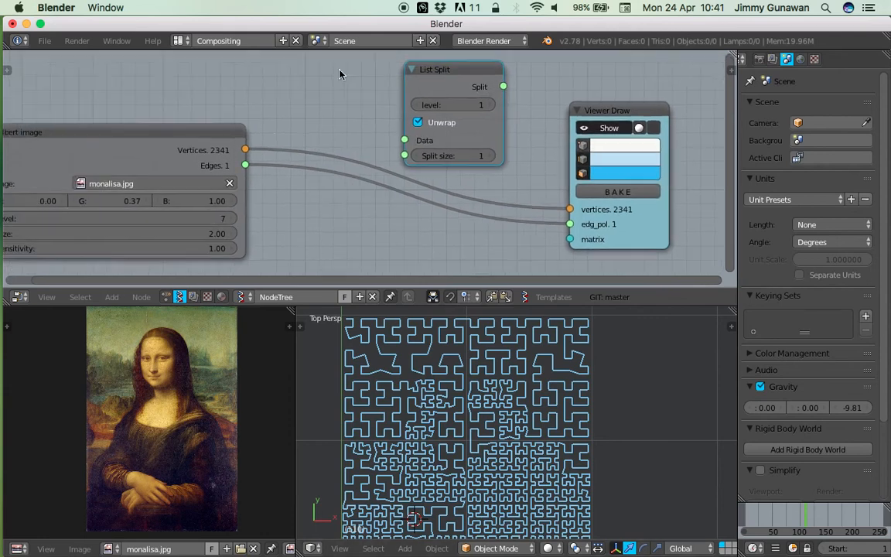
# Insert the List Split node into the edges link between the Hilbert image and the Viewer Draw's edg_pol input
pyautogui.moveTo(242, 153); pyautogui.dragTo(260, 153)
pyautogui.click(428, 80)
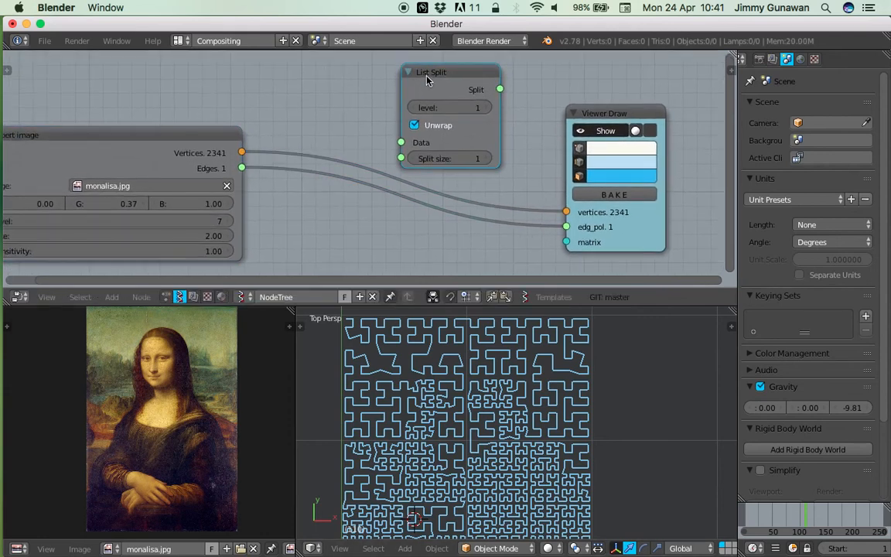
pyautogui.moveTo(424, 83); pyautogui.dragTo(338, 192)
pyautogui.moveTo(363, 157); pyautogui.dragTo(369, 103, button='middle')
# Raise the List Split's split size to 9, and delete the node
pyautogui.click(399, 216)
pyautogui.click(399, 217)
pyautogui.click(399, 218)
pyautogui.click(398, 217)
pyautogui.click(399, 217)
pyautogui.click(399, 218)
pyautogui.click(398, 218)
pyautogui.click(398, 219)
pyautogui.moveTo(361, 144); pyautogui.dragTo(359, 164)
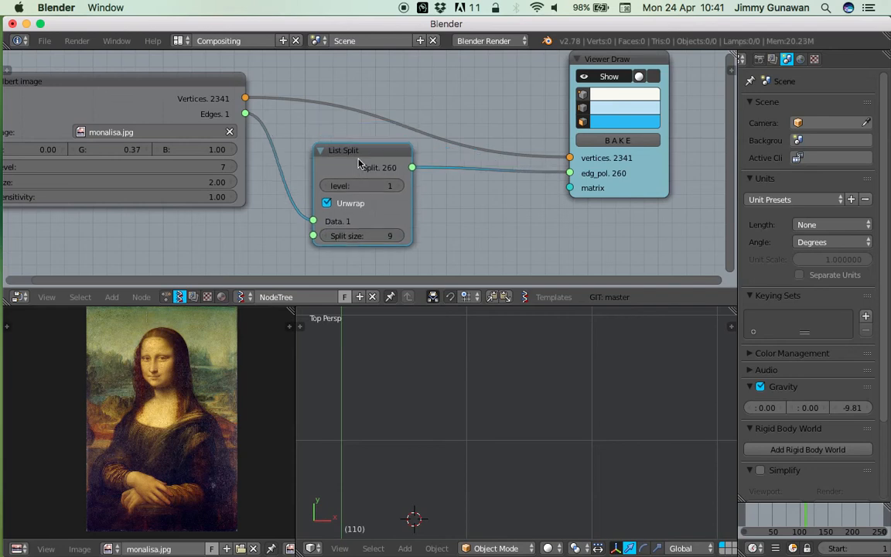
pyautogui.press('x')
# Add a List Slice node, feeding it the Hilbert image's edges and connecting its Slice output to the Viewer Draw's edg_pol
pyautogui.hotkey('shift', 'a')
pyautogui.click(368, 163)
pyautogui.write('list sl')
pyautogui.press('Return')
pyautogui.click(362, 158)
pyautogui.moveTo(326, 155); pyautogui.dragTo(334, 144, button='middle')
pyautogui.moveTo(252, 102); pyautogui.dragTo(368, 221)
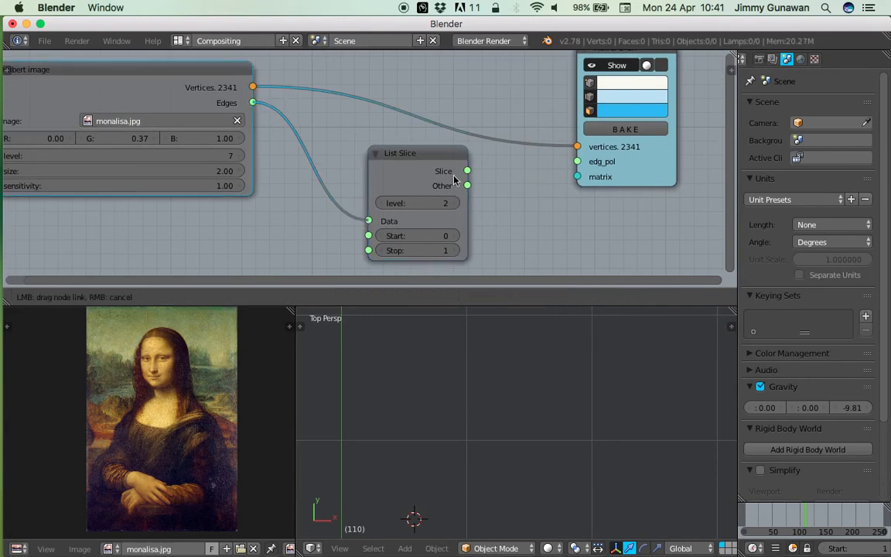
pyautogui.moveTo(467, 171); pyautogui.dragTo(577, 161)
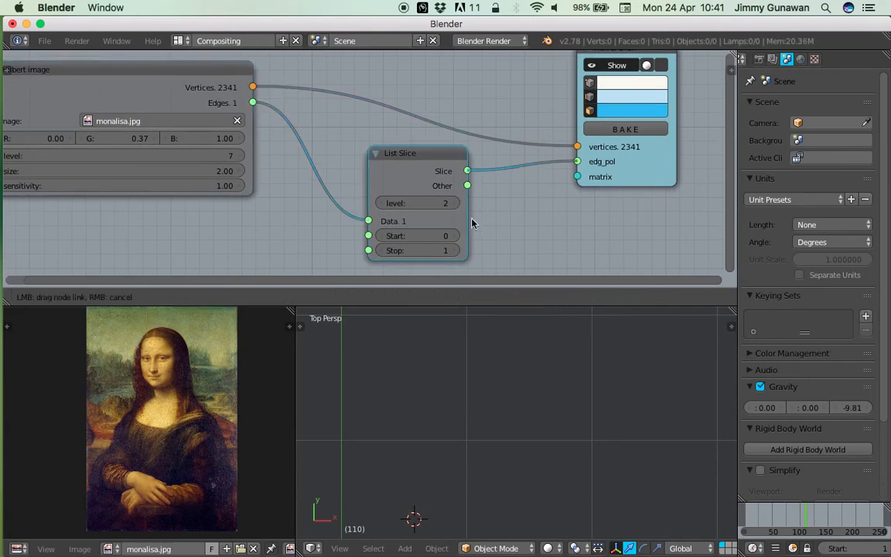
# Set the List Slice's level to 1 and raise its Stop value to 1015
pyautogui.click(456, 250)
pyautogui.click(456, 251)
pyautogui.click(456, 252)
pyautogui.click(380, 204)
pyautogui.click(455, 251)
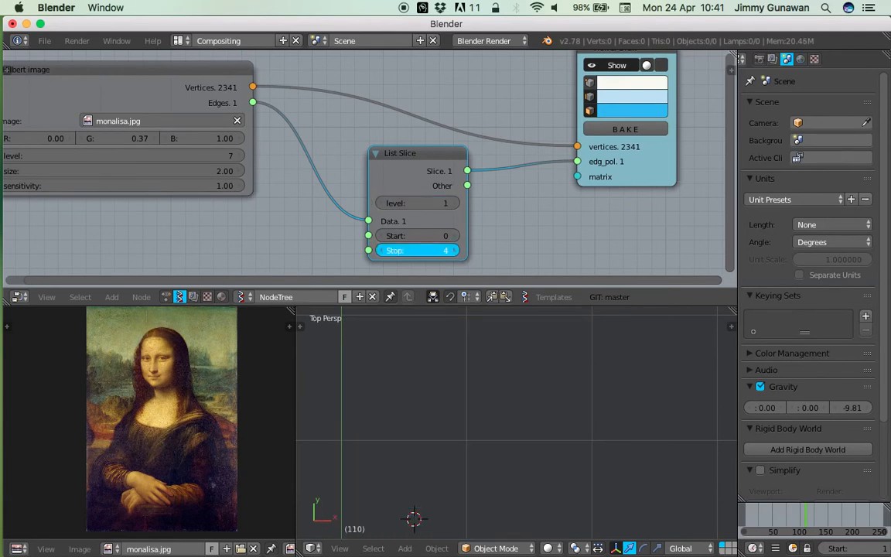
pyautogui.moveTo(455, 251); pyautogui.dragTo(464, 251)
pyautogui.scroll(-1, 499, 388)
pyautogui.keyDown('shift'); pyautogui.moveTo(499, 387); pyautogui.dragTo(482, 358, button='middle'); pyautogui.keyUp('shift')
pyautogui.moveTo(417, 252); pyautogui.dragTo(580, 251)
pyautogui.moveTo(463, 251); pyautogui.dragTo(327, 231)
# Try the Hilbert image's level at 2, nudge its size to 2.03, and raise the level to 4
pyautogui.moveTo(172, 172); pyautogui.dragTo(265, 175, button='middle')
pyautogui.doubleClick(265, 160)
pyautogui.write('2')
pyautogui.press('Return')
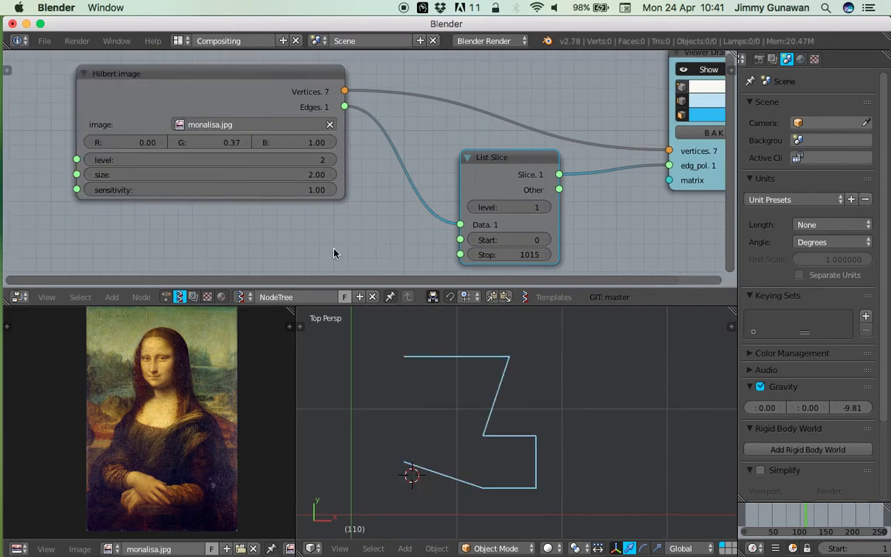
pyautogui.click(338, 175)
pyautogui.click(333, 162)
pyautogui.click(332, 161)
# Add a Viewer Index node to the node tree above the Viewer Draw
pyautogui.scroll(-2, 563, 153)
pyautogui.moveTo(563, 153); pyautogui.dragTo(485, 183, button='middle')
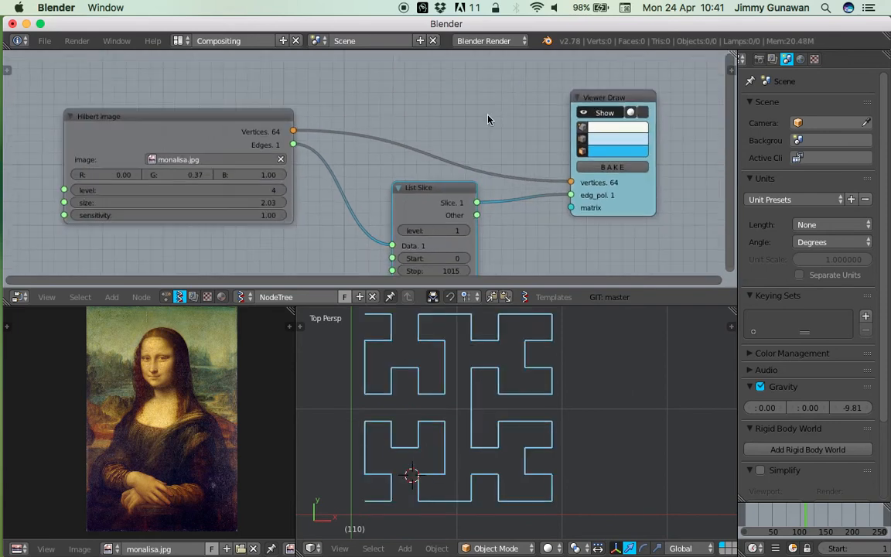
pyautogui.hotkey('alt', 'space')
pyautogui.write('inde')
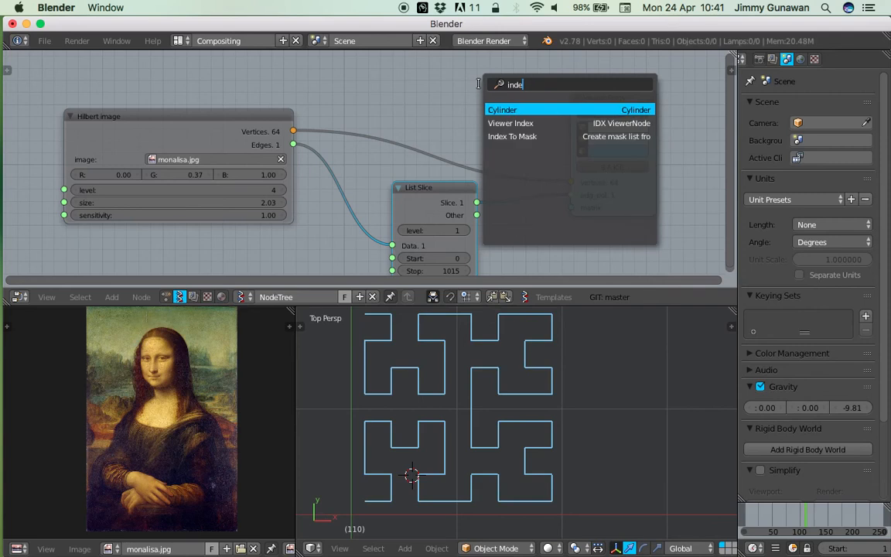
pyautogui.press('BackSpace')
pyautogui.press('BackSpace')
pyautogui.press('BackSpace')
pyautogui.press('BackSpace')
pyautogui.write('view')
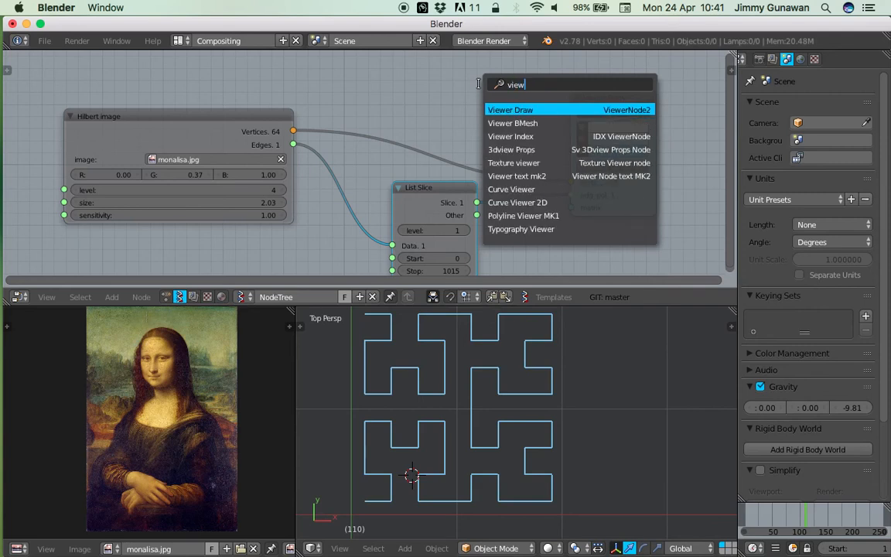
pyautogui.press('Down')
pyautogui.press('Down')
pyautogui.press('Return')
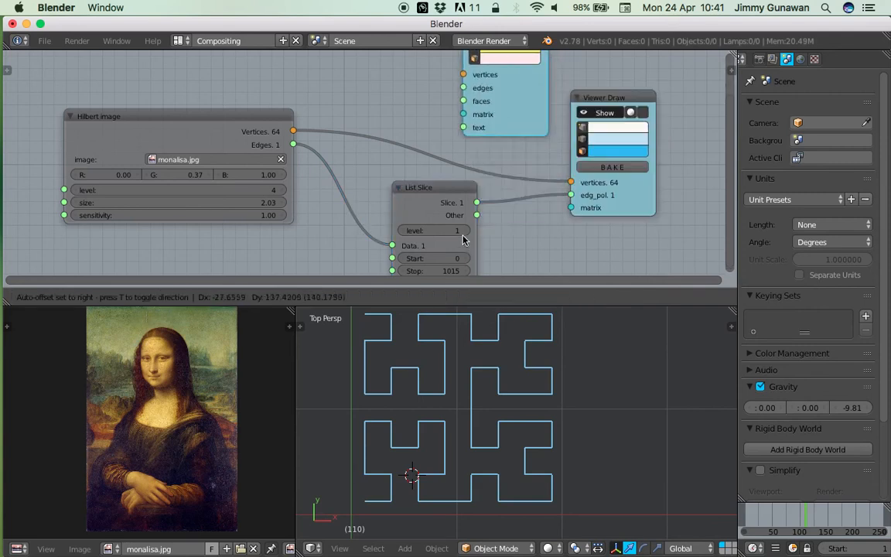
pyautogui.click(466, 239)
# Connect the Hilbert image's vertices to the Viewer Index's vertices and turn on its Background option
pyautogui.scroll(-2, 372, 160)
pyautogui.moveTo(304, 136); pyautogui.dragTo(448, 86)
pyautogui.moveTo(420, 85); pyautogui.dragTo(407, 155, button='middle')
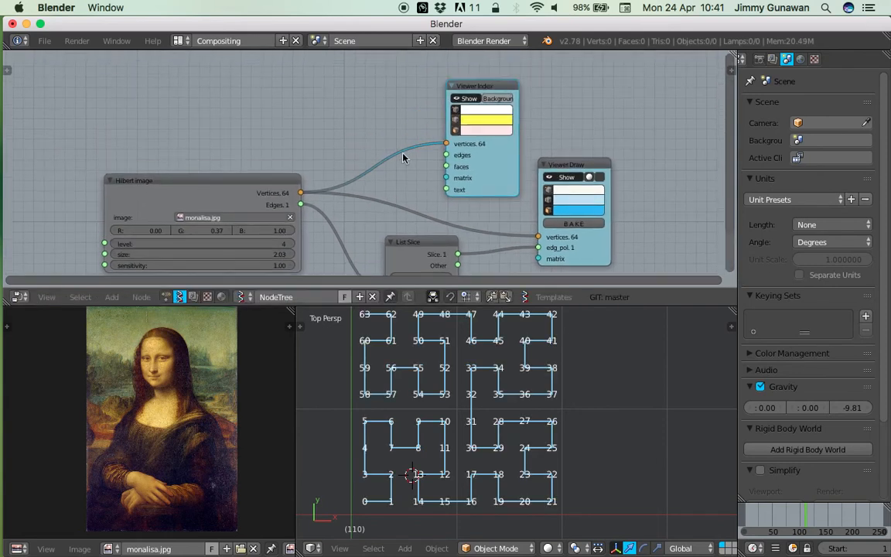
pyautogui.click(495, 99)
pyautogui.scroll(1, 367, 501)
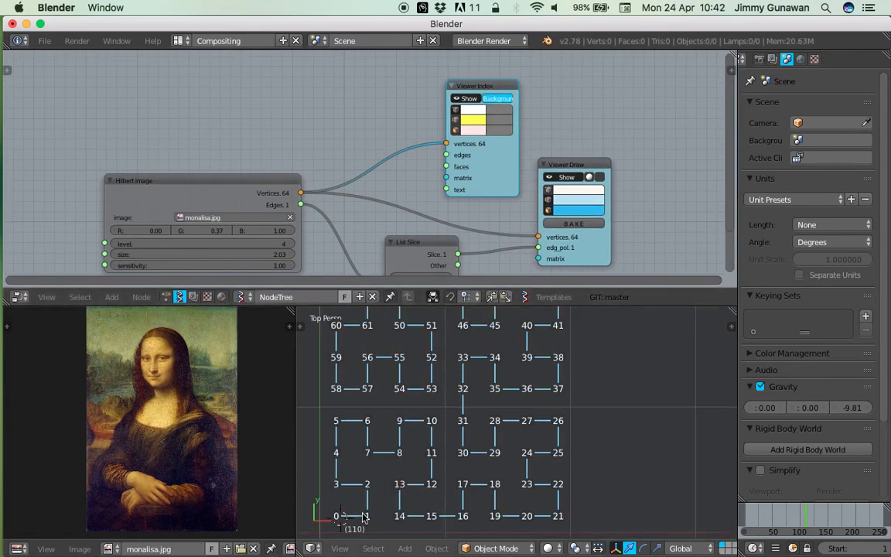
pyautogui.click(409, 454)
pyautogui.moveTo(637, 446); pyautogui.dragTo(513, 430, button='middle')
# Hide the Viewer Index's display and lower the List Slice's Stop value to 84
pyautogui.moveTo(465, 255); pyautogui.dragTo(443, 174, button='middle')
pyautogui.scroll(-2, 424, 188)
pyautogui.moveTo(405, 164); pyautogui.dragTo(392, 183)
pyautogui.scroll(1, 392, 184)
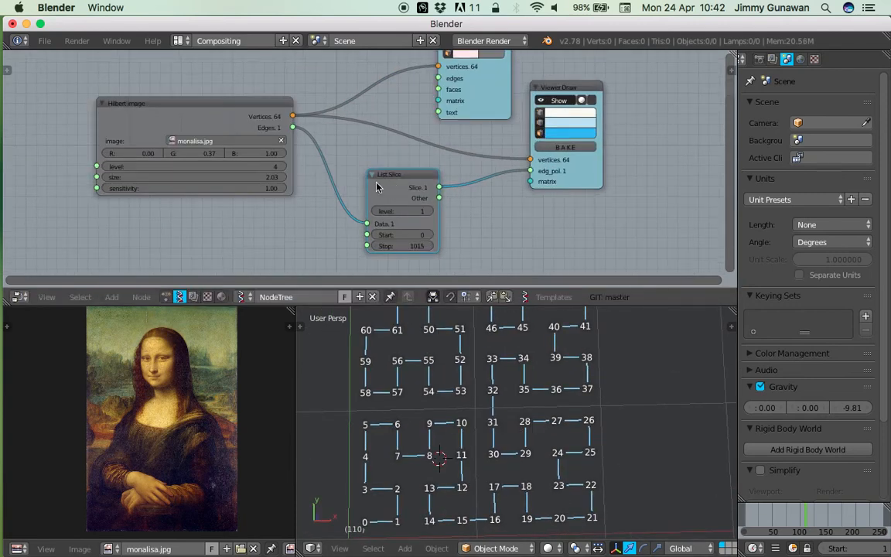
pyautogui.scroll(1, 378, 185)
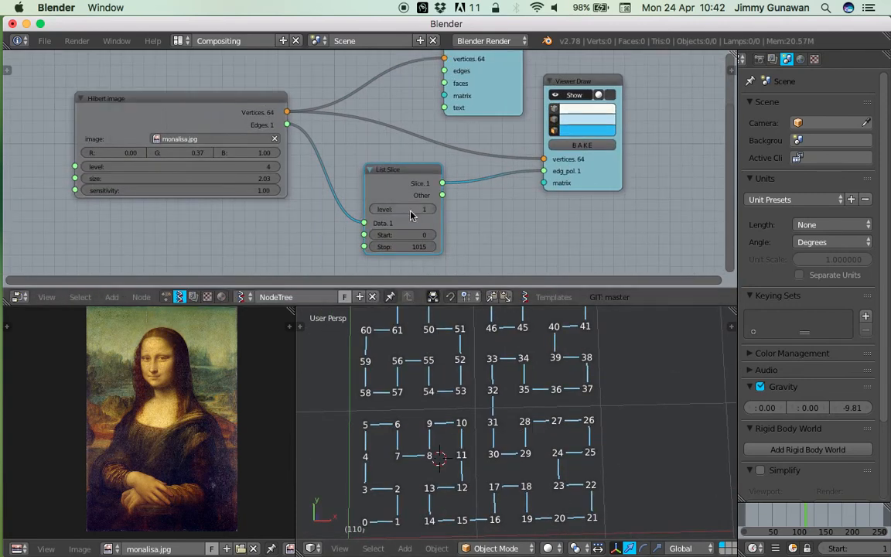
pyautogui.moveTo(471, 62); pyautogui.dragTo(463, 128, button='middle')
pyautogui.click(461, 76)
pyautogui.moveTo(442, 191); pyautogui.dragTo(454, 129, button='middle')
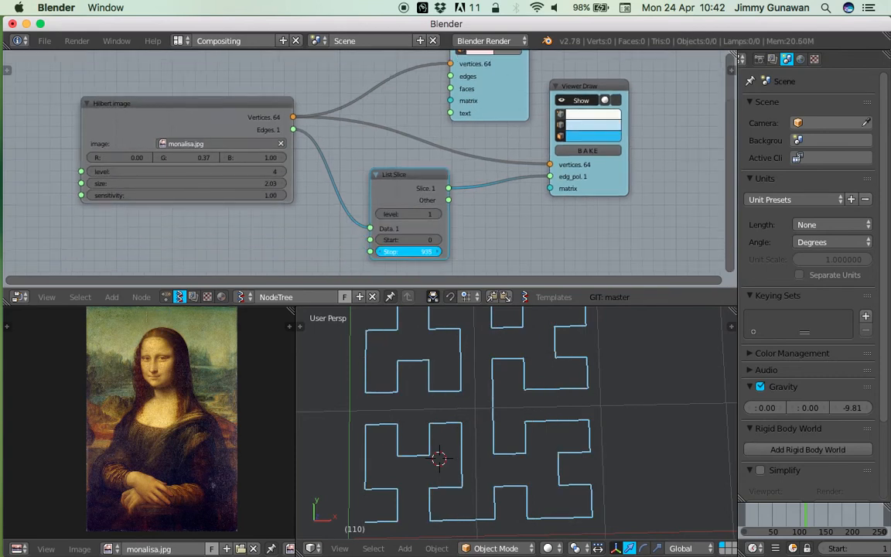
pyautogui.press('Return')
pyautogui.moveTo(472, 260); pyautogui.dragTo(473, 245, button='middle')
pyautogui.moveTo(422, 238); pyautogui.dragTo(444, 235)
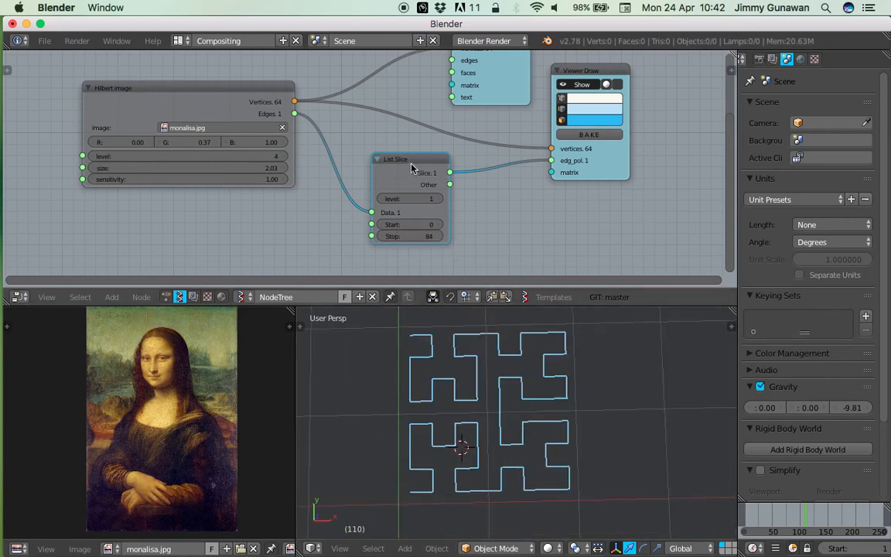
# Delete the List Slice and Viewer Index nodes and cut the vertices link into the Viewer Draw
pyautogui.moveTo(426, 161); pyautogui.dragTo(406, 171)
pyautogui.moveTo(459, 123); pyautogui.dragTo(455, 180, button='middle')
pyautogui.click(497, 156)
pyautogui.click(404, 231)
pyautogui.press('x')
pyautogui.click(497, 135)
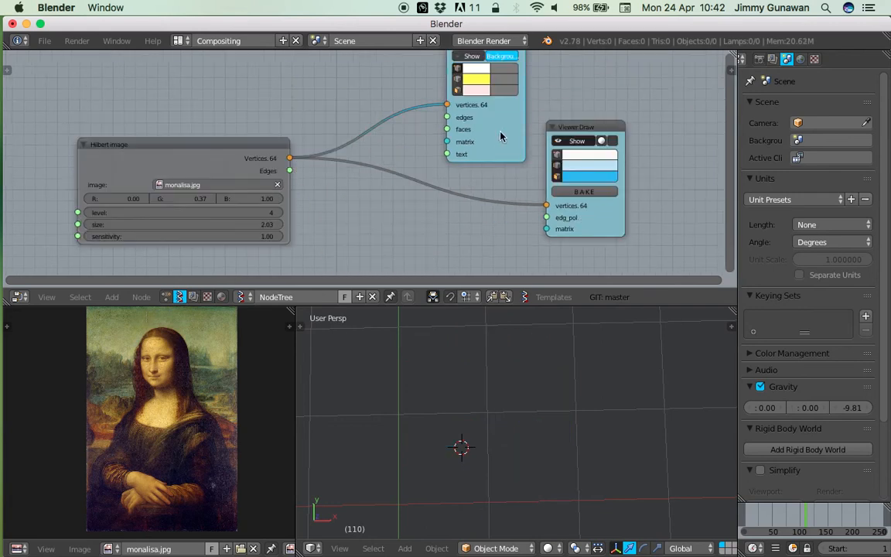
pyautogui.press('x')
pyautogui.moveTo(568, 132); pyautogui.dragTo(587, 132)
pyautogui.keyDown('ctrl'); pyautogui.moveTo(421, 204); pyautogui.dragTo(420, 207, button='right'); pyautogui.keyUp('ctrl')
# Add a Vector Interpolation node between the Hilbert image and the Viewer Draw
pyautogui.hotkey('shift', 'a')
pyautogui.click(381, 151)
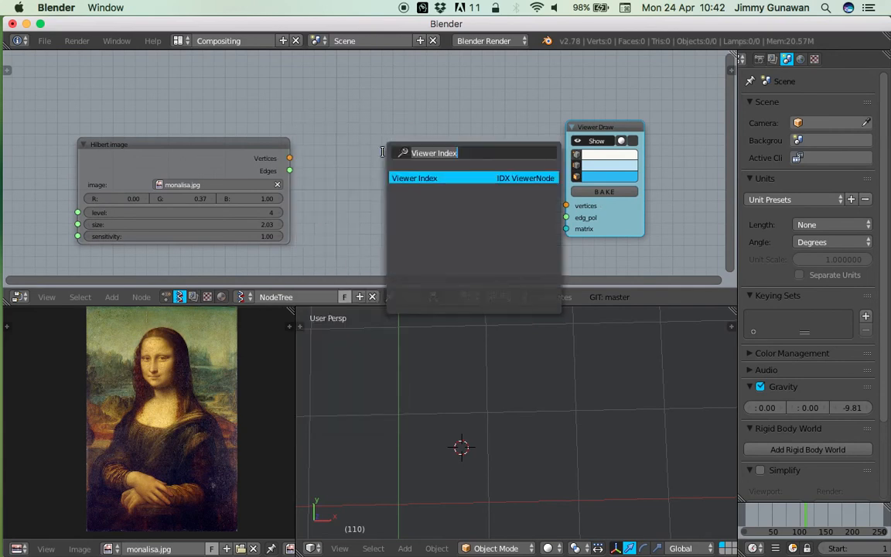
pyautogui.write('vector')
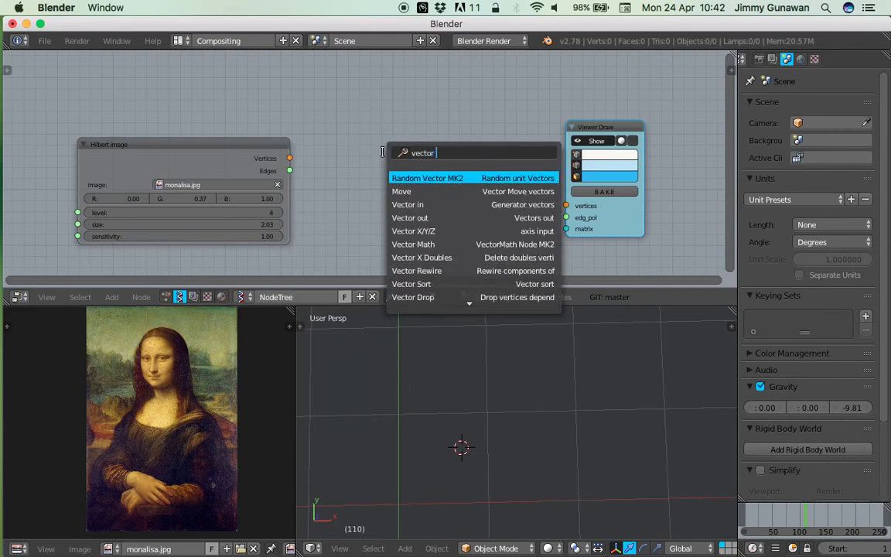
pyautogui.write(' i')
pyautogui.press('Down')
pyautogui.press('Down')
pyautogui.press('Down')
pyautogui.press('Return')
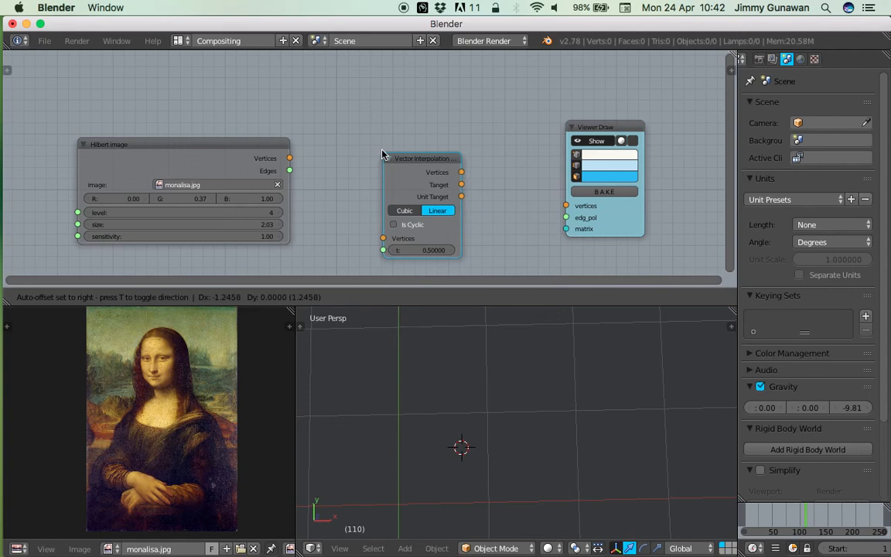
pyautogui.click(384, 128)
# Connect the Hilbert image's vertices to the Vector Interpolation's Vertices input
pyautogui.moveTo(342, 104); pyautogui.dragTo(337, 123, button='middle')
pyautogui.moveTo(400, 150); pyautogui.dragTo(394, 138)
pyautogui.moveTo(285, 177); pyautogui.dragTo(374, 224)
pyautogui.moveTo(395, 149); pyautogui.dragTo(380, 151)
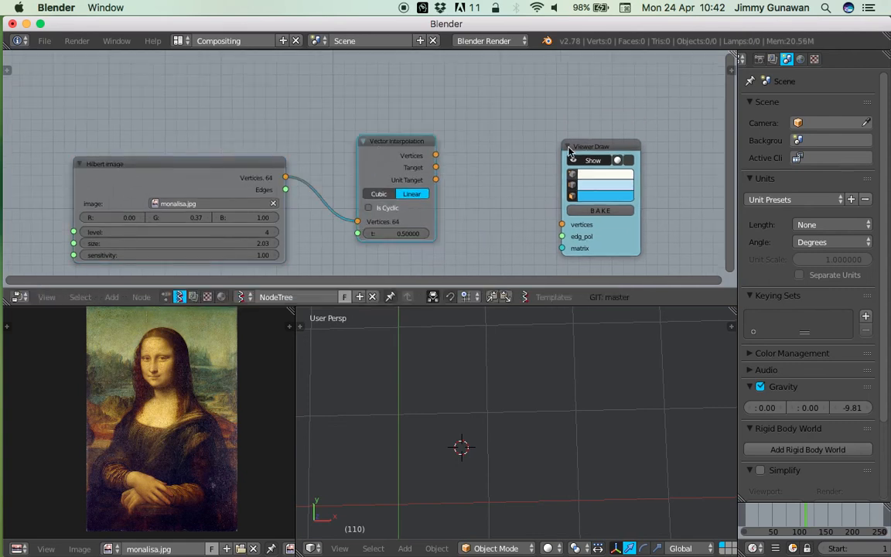
# Add a UV Connection node fed by the interpolated vertices, and link its vertices and data outputs to the Viewer Draw
pyautogui.moveTo(568, 153); pyautogui.dragTo(619, 146)
pyautogui.hotkey('shift', 'a')
pyautogui.click(464, 113)
pyautogui.write('uv')
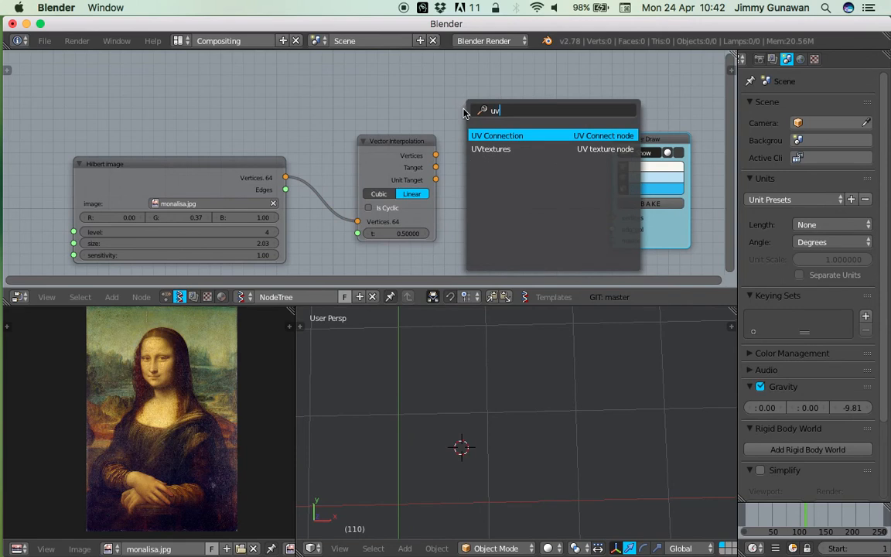
pyautogui.press('Return')
pyautogui.moveTo(439, 157); pyautogui.dragTo(477, 214)
pyautogui.moveTo(556, 130)
pyautogui.mouseDown()
pyautogui.moveTo(611, 217)
pyautogui.moveTo(587, 230)
pyautogui.mouseUp()
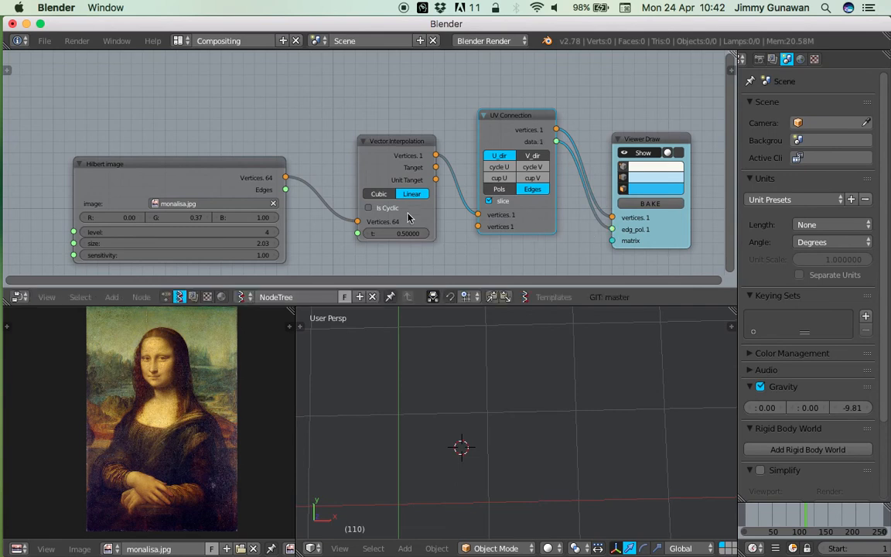
# Set the Vector Interpolation's t to 0.65, and try the UV Connection's V_dir before returning to U_dir
pyautogui.moveTo(397, 230); pyautogui.dragTo(395, 199, button='middle')
pyautogui.keyDown('ctrl'); pyautogui.moveTo(492, 351); pyautogui.dragTo(454, 385, button='middle'); pyautogui.keyUp('ctrl')
pyautogui.moveTo(399, 202); pyautogui.dragTo(400, 202)
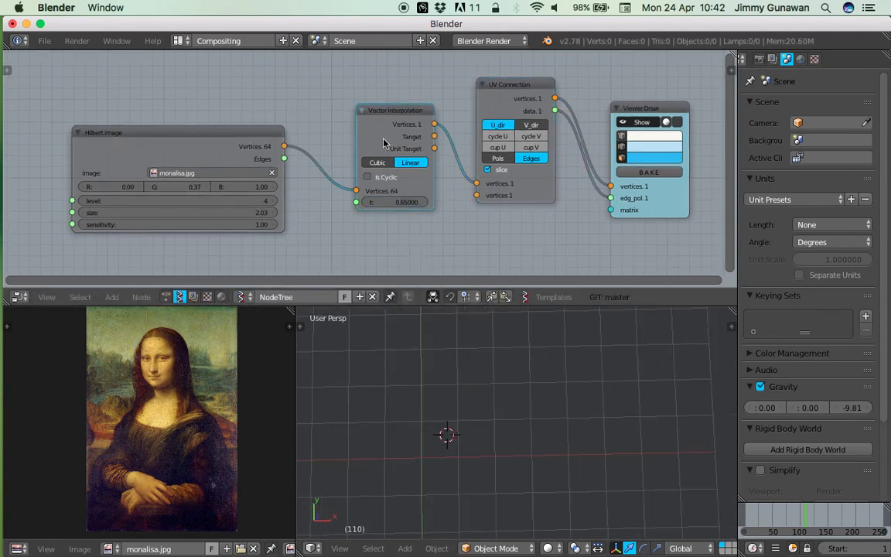
pyautogui.moveTo(390, 150); pyautogui.dragTo(387, 170)
pyautogui.click(531, 126)
pyautogui.click(496, 126)
# Add a Range Float node in Count mode and connect its Range output to the Vector Interpolation's t
pyautogui.moveTo(437, 144); pyautogui.dragTo(469, 163, button='middle')
pyautogui.hotkey('shift', 'a')
pyautogui.click(346, 112)
pyautogui.write('range')
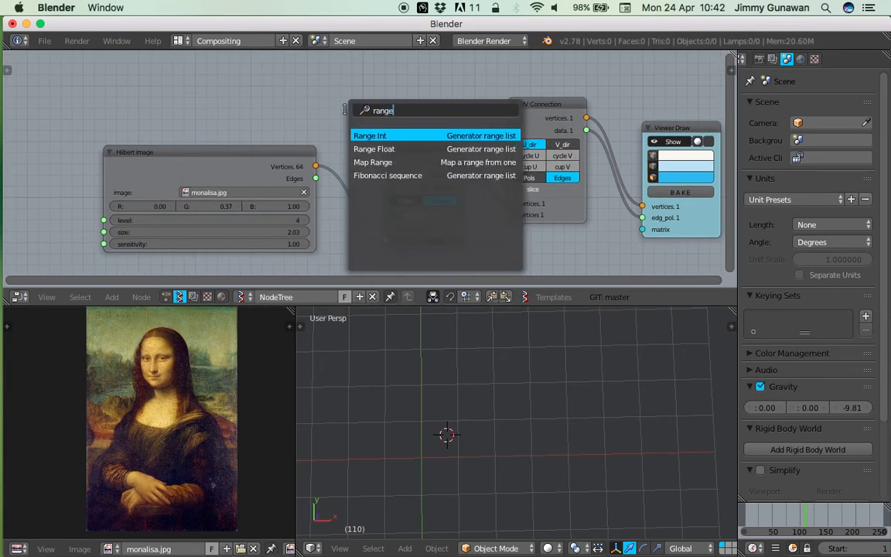
pyautogui.press('Down')
pyautogui.click(245, 282)
pyautogui.click(283, 82)
pyautogui.moveTo(323, 68); pyautogui.dragTo(375, 244)
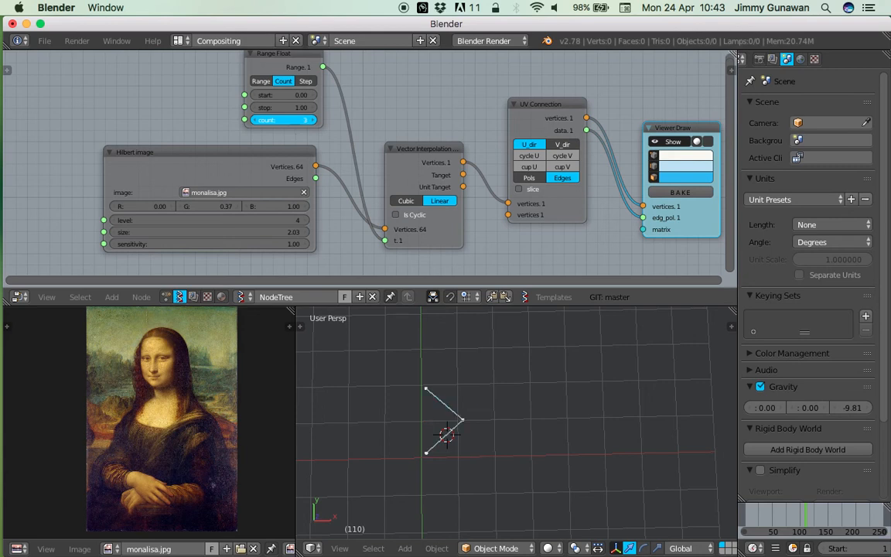
# Raise the Range Float's count to 135, and try the UV Connection's V_dir before switching back to U_dir
pyautogui.moveTo(283, 120); pyautogui.dragTo(335, 120)
pyautogui.scroll(2, 396, 168)
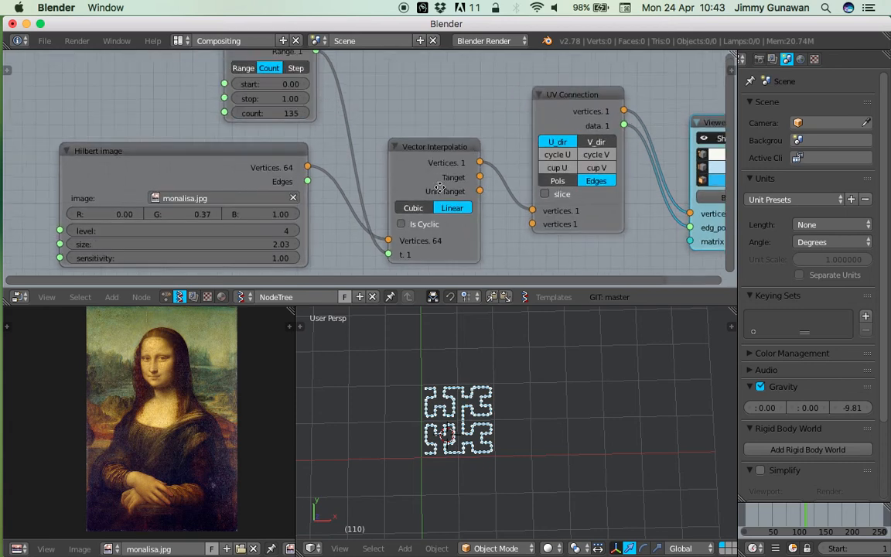
pyautogui.scroll(-1, 421, 166)
pyautogui.moveTo(422, 167); pyautogui.dragTo(403, 152)
pyautogui.scroll(2, 396, 153)
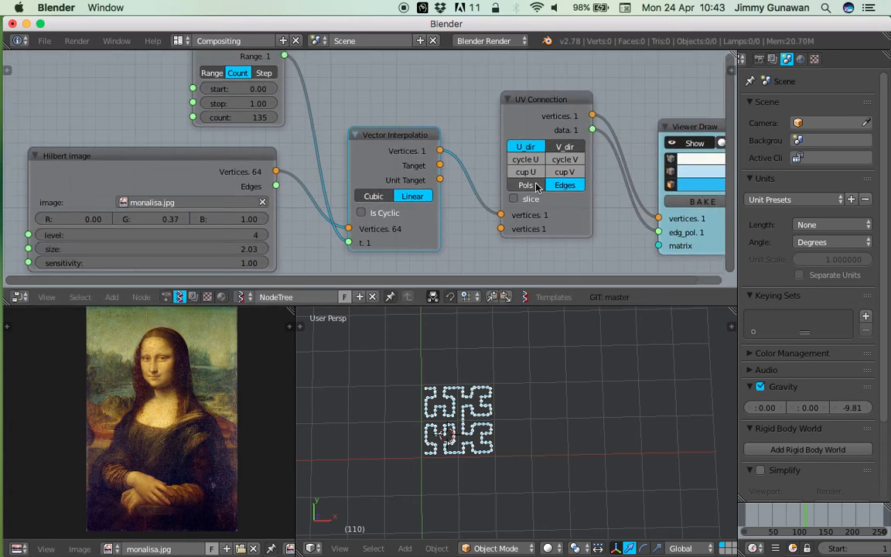
pyautogui.click(565, 146)
pyautogui.click(536, 147)
# Raise the Range Float's count to 154
pyautogui.scroll(-1, 300, 148)
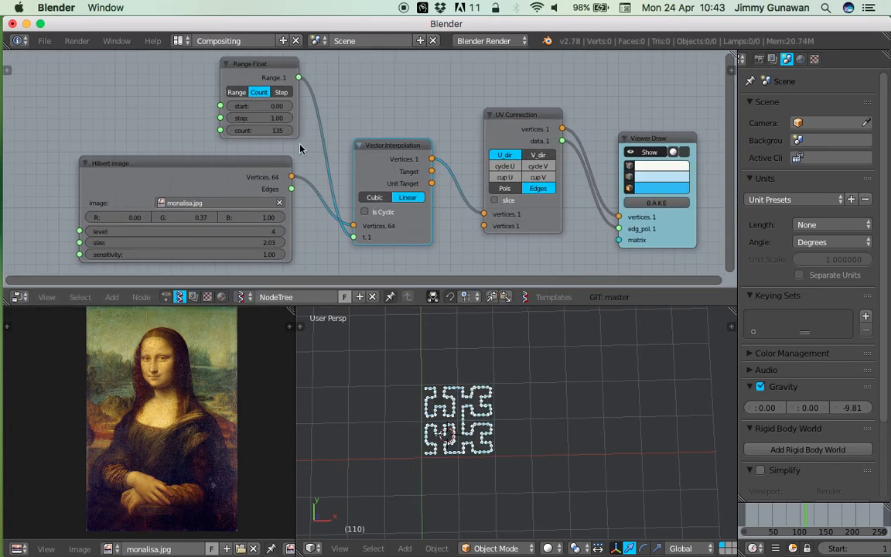
pyautogui.moveTo(272, 132); pyautogui.dragTo(302, 132)
pyautogui.moveTo(272, 133); pyautogui.dragTo(318, 174, button='middle')
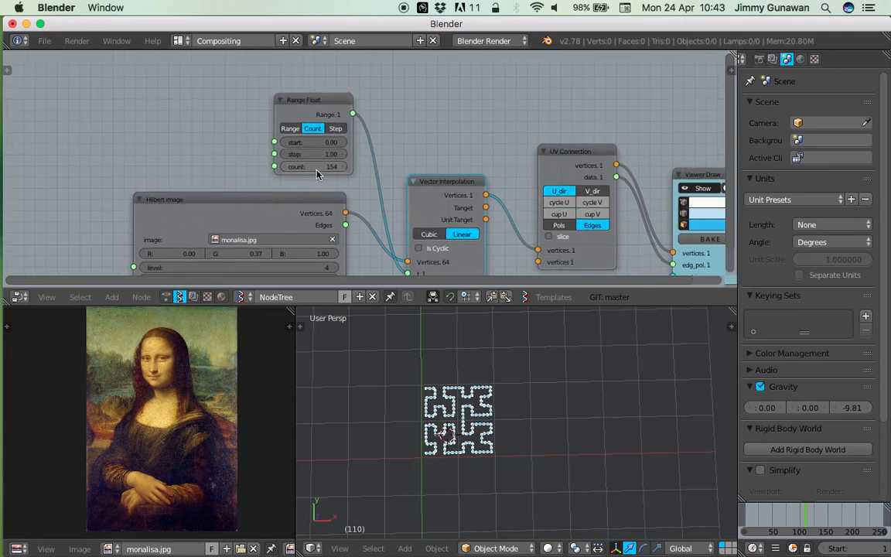
# Try the Range Float's stop at 0.49, and settle on start 0.00 and stop 1.09
pyautogui.scroll(5, 300, 163)
pyautogui.scroll(1, 300, 162)
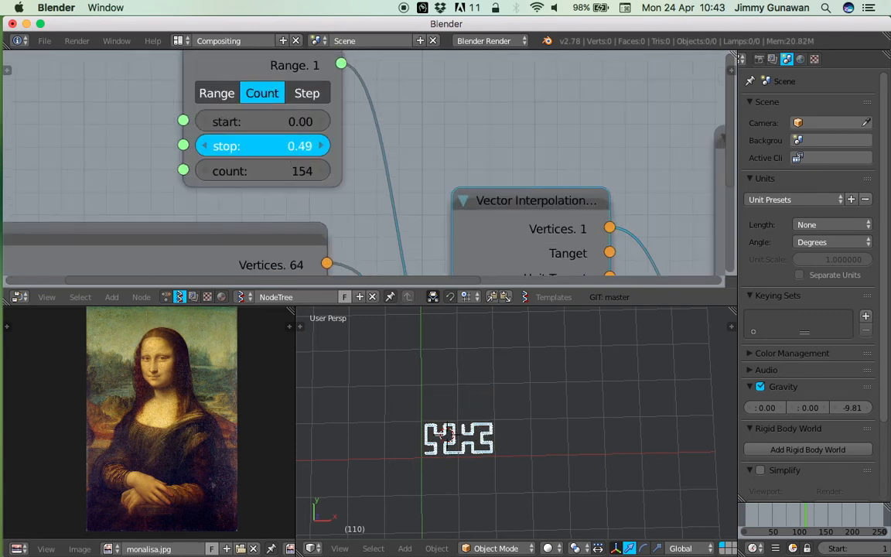
pyautogui.moveTo(263, 146); pyautogui.dragTo(651, 146)
pyautogui.scroll(3, 395, 390)
pyautogui.moveTo(294, 121); pyautogui.dragTo(298, 146)
pyautogui.click(281, 128)
pyautogui.write('0')
pyautogui.press('Tab')
pyautogui.write('1')
pyautogui.press('Tab')
pyautogui.press('Return')
# Raise the Hilbert image's level to 6
pyautogui.moveTo(526, 384); pyautogui.dragTo(501, 408, button='middle')
pyautogui.moveTo(562, 422); pyautogui.dragTo(559, 379, button='middle')
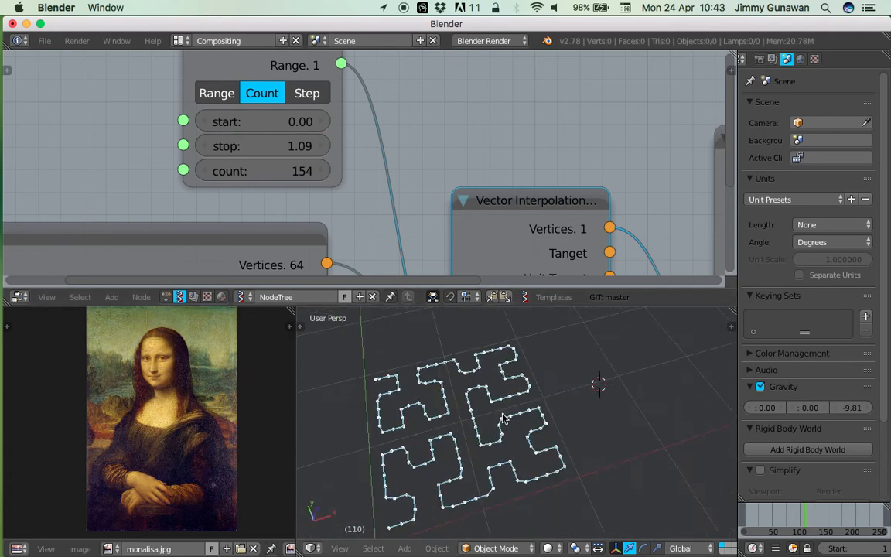
pyautogui.scroll(-2, 263, 202)
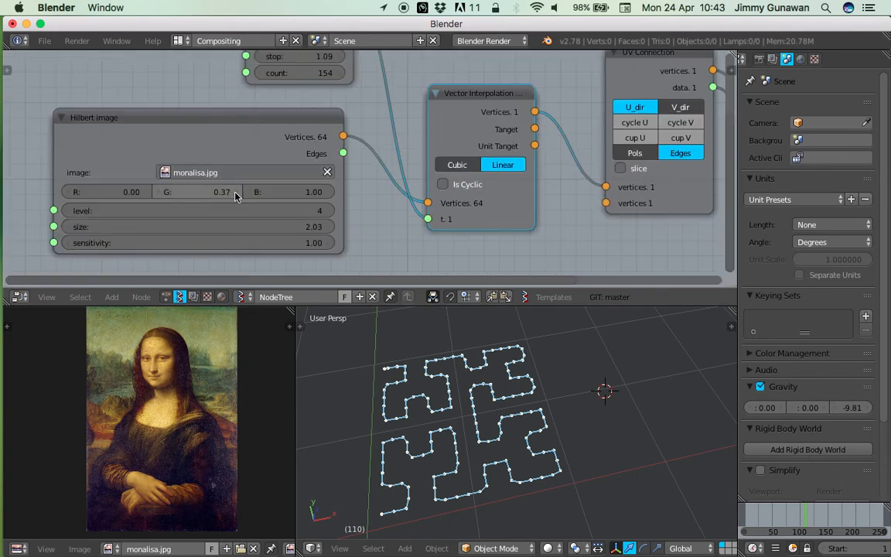
pyautogui.click(317, 212)
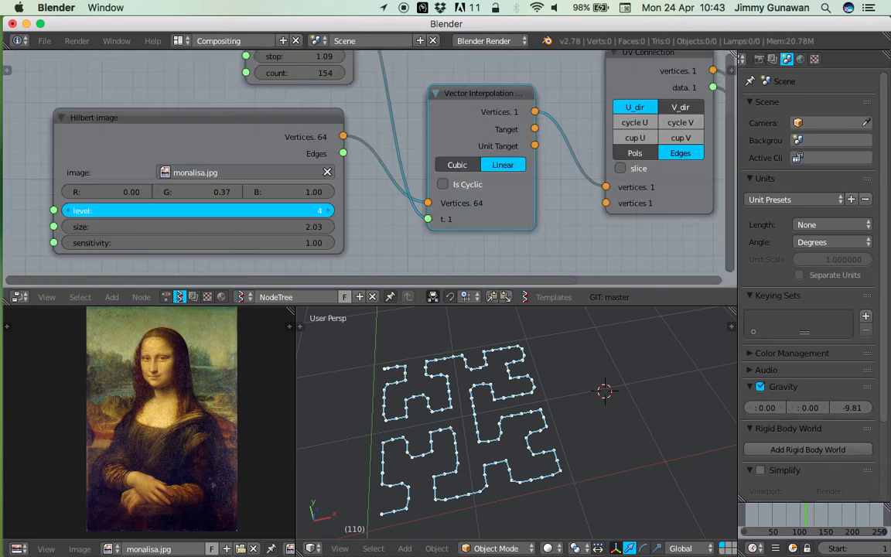
pyautogui.click(326, 211)
pyautogui.scroll(3, 302, 139)
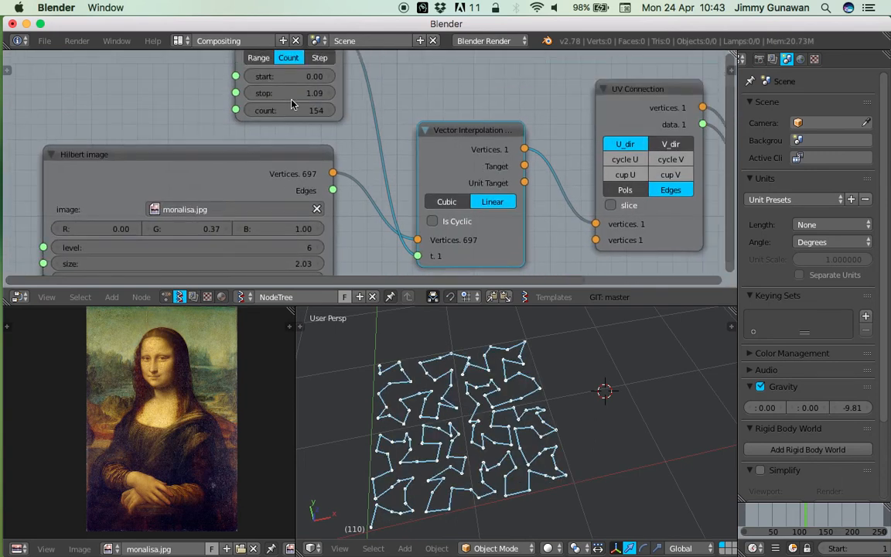
# Switch the 3D view to the top view and lower the Range Float's count to 80
pyautogui.moveTo(459, 385); pyautogui.dragTo(446, 427, button='middle')
pyautogui.click(335, 549)
pyautogui.click(359, 481)
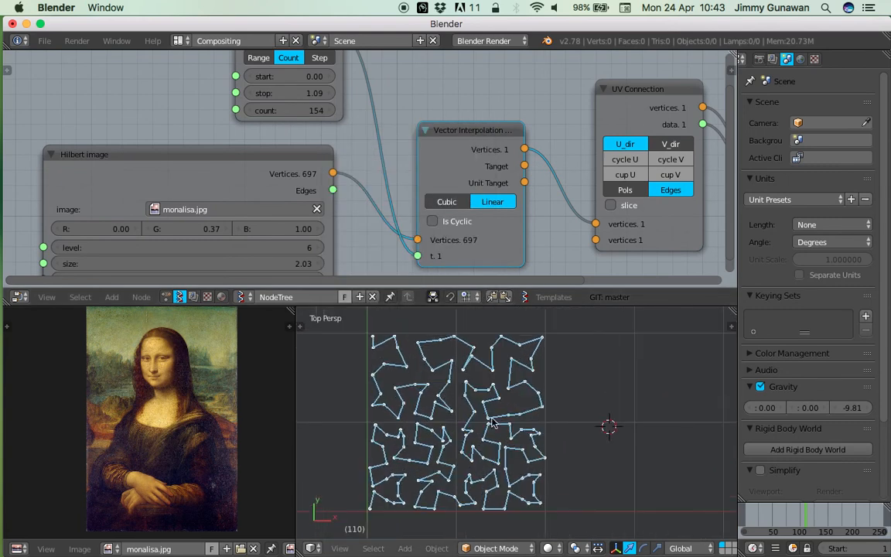
pyautogui.moveTo(311, 111); pyautogui.dragTo(266, 113)
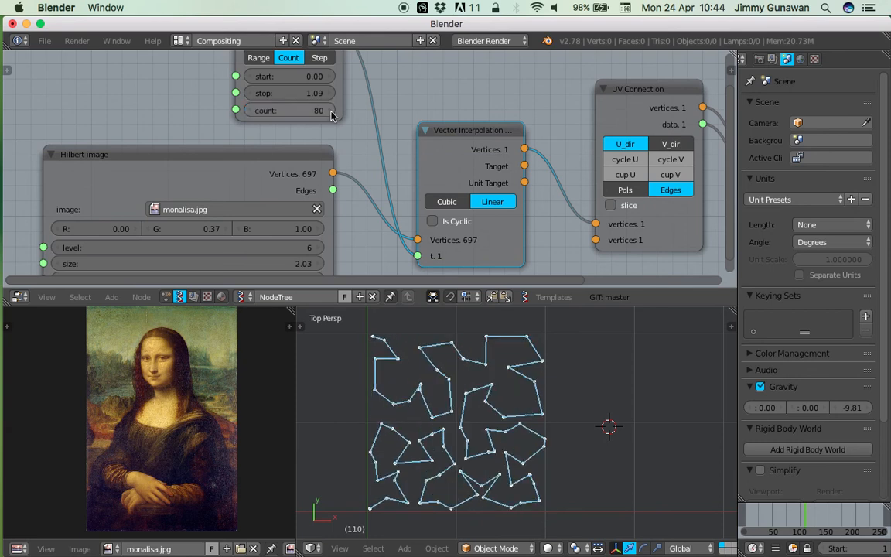
# Spread the nodes apart, leaving a wide gap between the Vector Interpolation and UV Connection nodes
pyautogui.scroll(-1, 383, 130)
pyautogui.moveTo(306, 162); pyautogui.dragTo(210, 163)
pyautogui.scroll(-1, 433, 386)
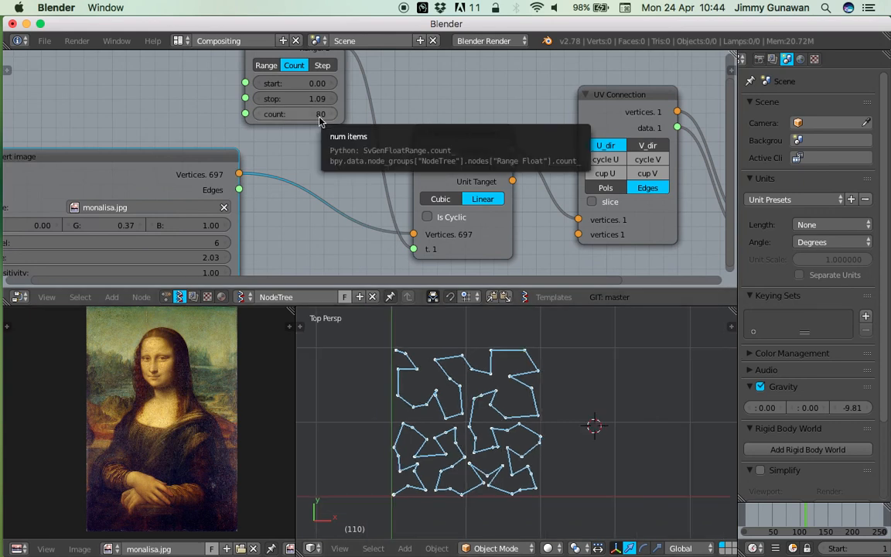
pyautogui.moveTo(479, 141); pyautogui.dragTo(445, 139)
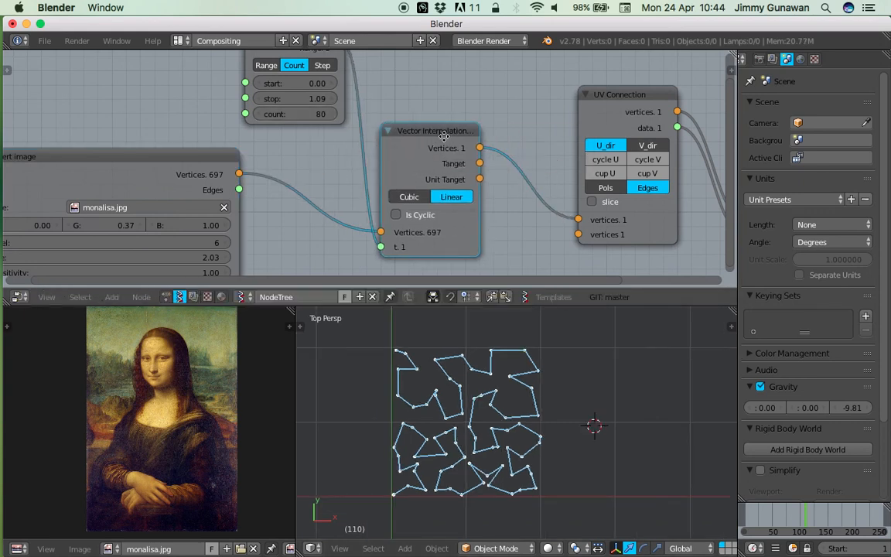
pyautogui.press('Home')
pyautogui.click(414, 106)
pyautogui.moveTo(414, 107); pyautogui.dragTo(465, 105)
pyautogui.moveTo(557, 122); pyautogui.dragTo(608, 112)
pyautogui.moveTo(326, 142); pyautogui.dragTo(404, 141, button='middle')
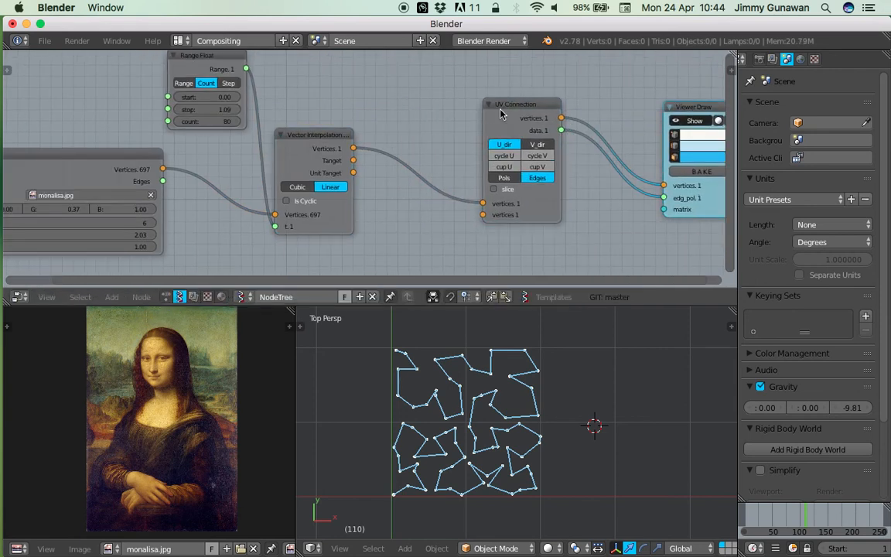
pyautogui.moveTo(500, 114); pyautogui.dragTo(545, 110)
# Raise the Range Float's count to 215
pyautogui.moveTo(223, 118); pyautogui.dragTo(305, 119)
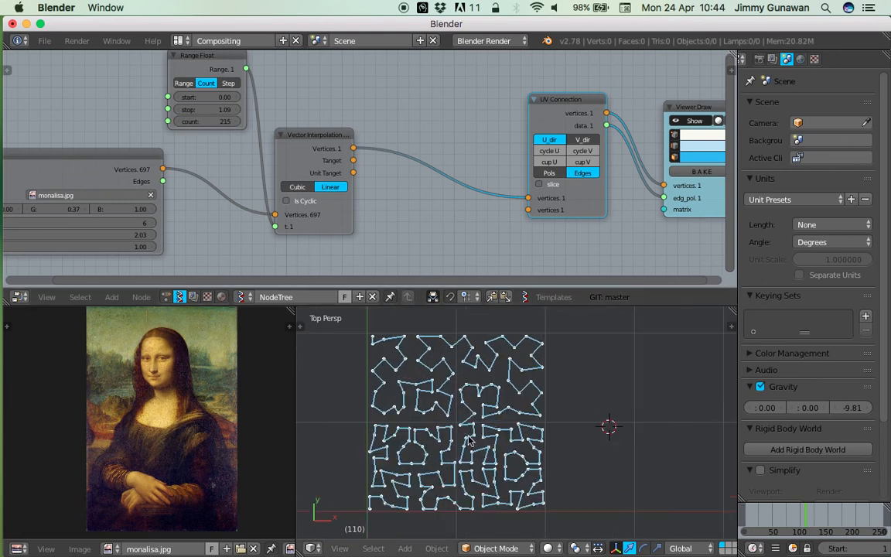
# Raise the Range Float's count to 800
pyautogui.moveTo(204, 121); pyautogui.dragTo(263, 121)
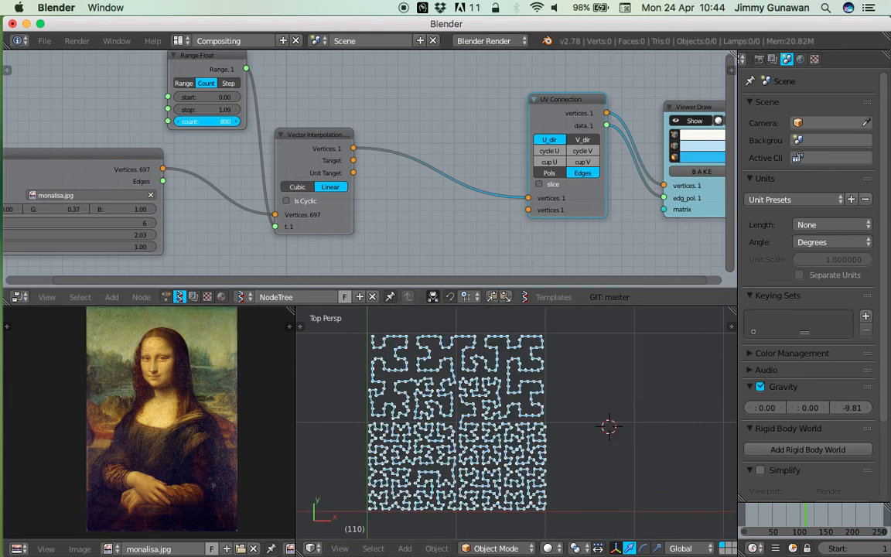
pyautogui.scroll(3, 419, 403)
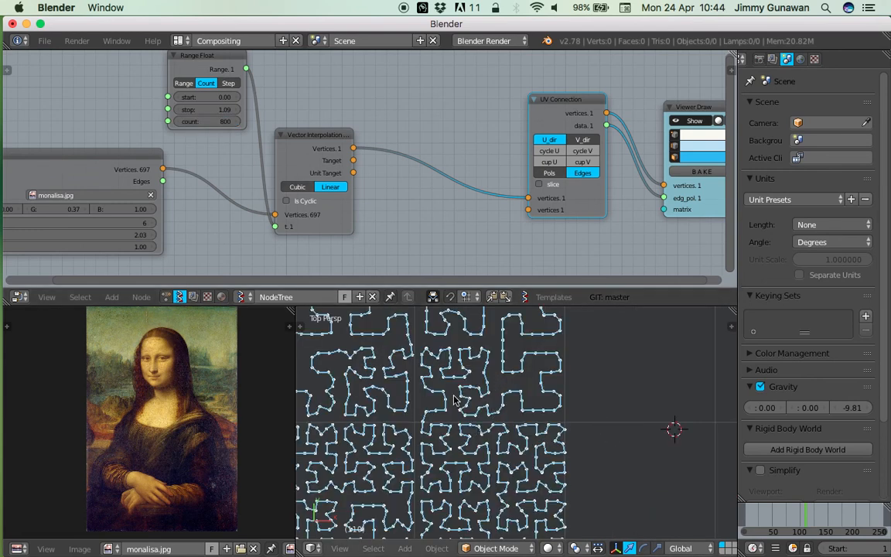
pyautogui.scroll(-1, 454, 401)
# Add a Vector Noise MK2 node and feed it the Vector Interpolation node's vertices
pyautogui.hotkey('shift', 'a')
pyautogui.click(435, 119)
pyautogui.write('Range Float')
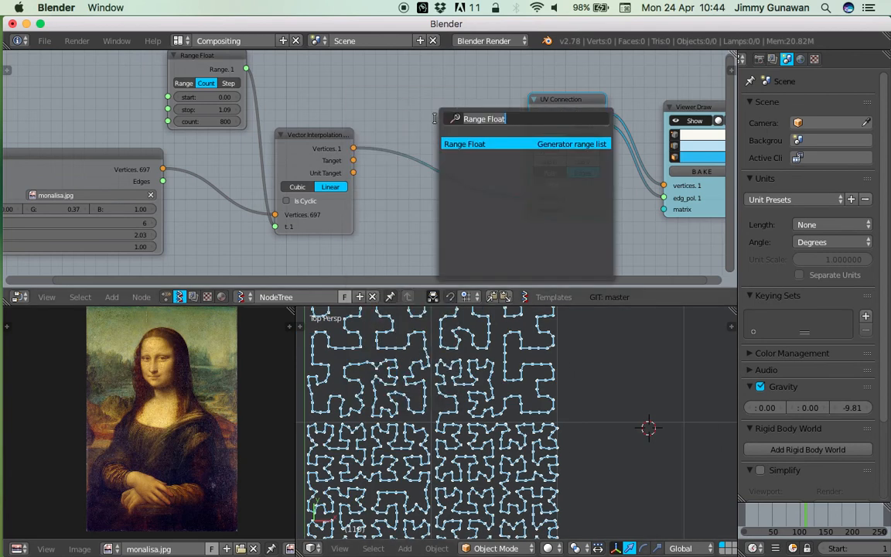
pyautogui.write('vector no')
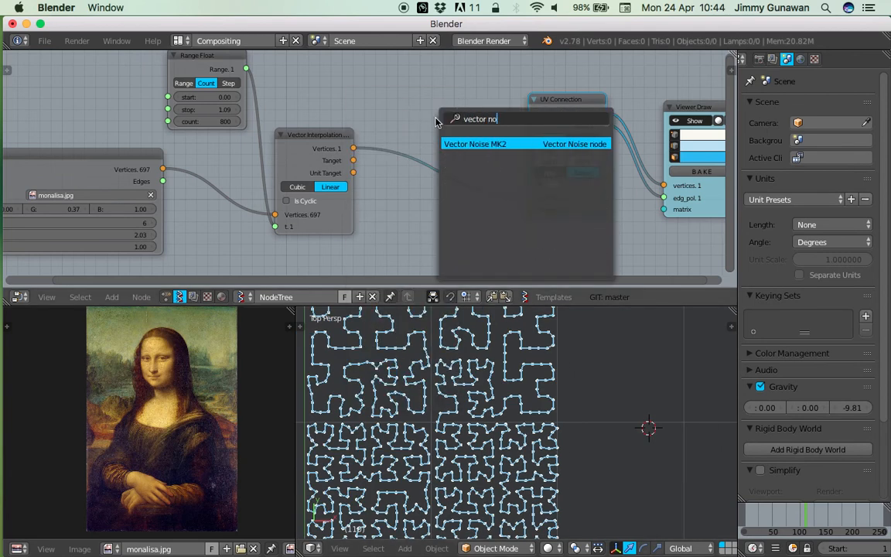
pyautogui.press('Return')
pyautogui.click(428, 70)
pyautogui.moveTo(353, 148); pyautogui.dragTo(405, 134)
# Make room before the Viewer Draw node and add a Vector Math node set to Add
pyautogui.click(566, 103)
pyautogui.moveTo(565, 103); pyautogui.dragTo(480, 113, button='middle')
pyautogui.moveTo(628, 116); pyautogui.dragTo(678, 106)
pyautogui.moveTo(479, 114); pyautogui.dragTo(610, 119)
pyautogui.press('space')
pyautogui.write('vector m')
pyautogui.press('Down')
pyautogui.press('Down')
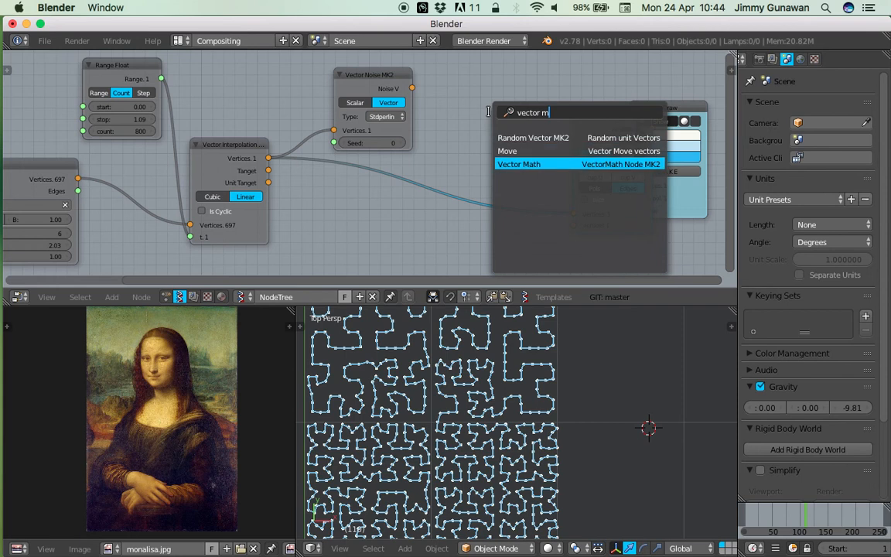
pyautogui.press('Return')
pyautogui.click(488, 111)
pyautogui.click(516, 140)
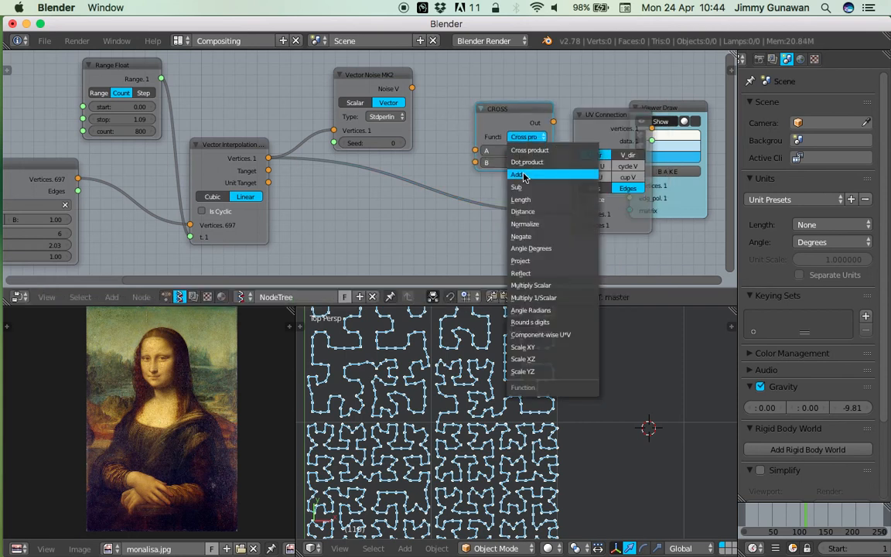
# Wire the noise and the interpolated vertices into the Add node, and its output into the UV Connection's vertices
pyautogui.moveTo(413, 88); pyautogui.dragTo(417, 90)
pyautogui.moveTo(480, 155); pyautogui.dragTo(476, 151)
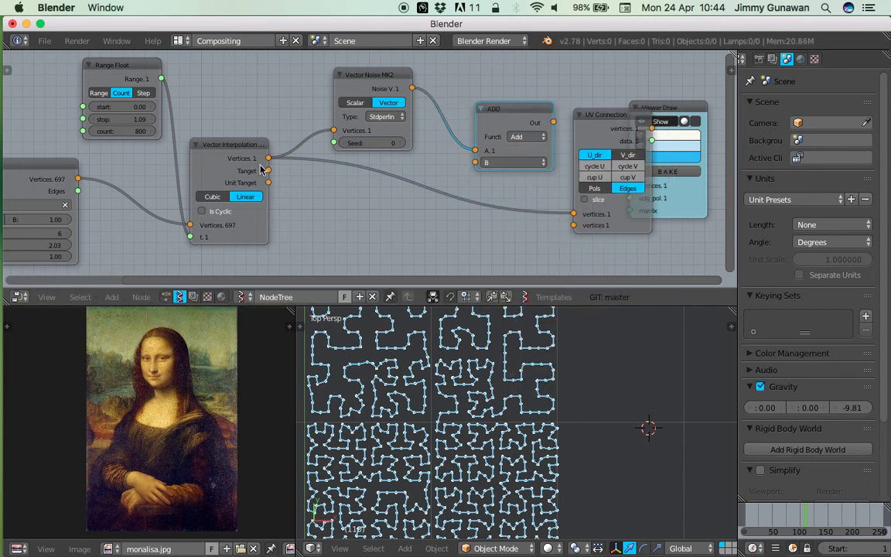
pyautogui.moveTo(546, 123); pyautogui.dragTo(572, 220)
pyautogui.moveTo(542, 292); pyautogui.dragTo(572, 214)
pyautogui.moveTo(489, 356); pyautogui.dragTo(350, 473, button='middle')
pyautogui.click(339, 549)
pyautogui.click(370, 483)
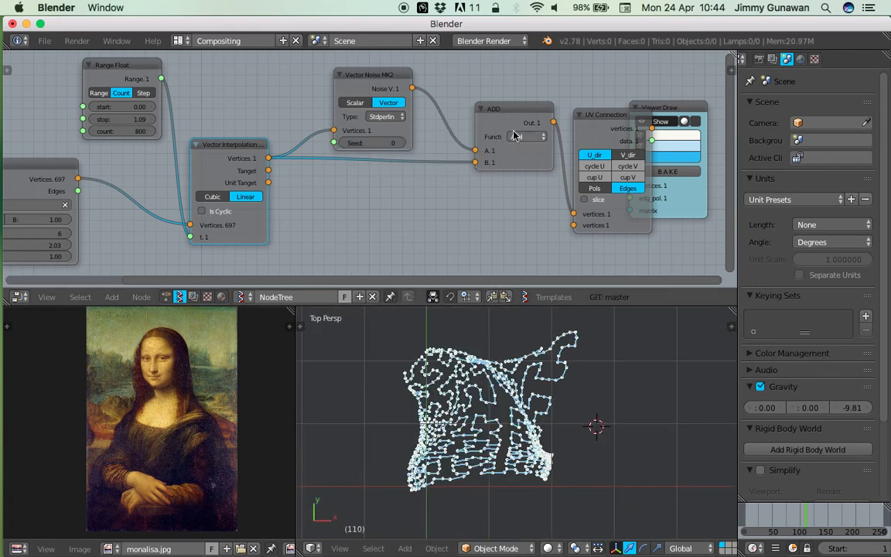
# Set the Vector Noise seed to 25 and rearrange the noise and Add nodes
pyautogui.scroll(2, 515, 144)
pyautogui.moveTo(499, 113); pyautogui.dragTo(480, 110)
pyautogui.moveTo(480, 110); pyautogui.dragTo(484, 159, button='middle')
pyautogui.moveTo(396, 189); pyautogui.dragTo(417, 188)
pyautogui.moveTo(340, 110); pyautogui.dragTo(369, 84)
pyautogui.click(388, 158)
# Insert a copy of the Add node before Vector Noise, set to Multiply Scalar with an amount of 0.1
pyautogui.moveTo(504, 159); pyautogui.dragTo(512, 178, button='middle')
pyautogui.click(516, 170)
pyautogui.hotkey('shift', 'd')
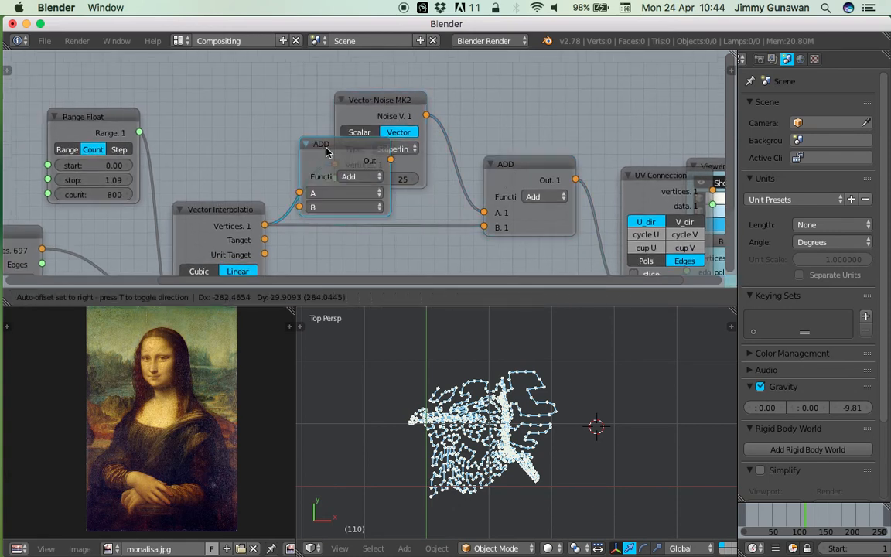
pyautogui.click(352, 147)
pyautogui.click(379, 172)
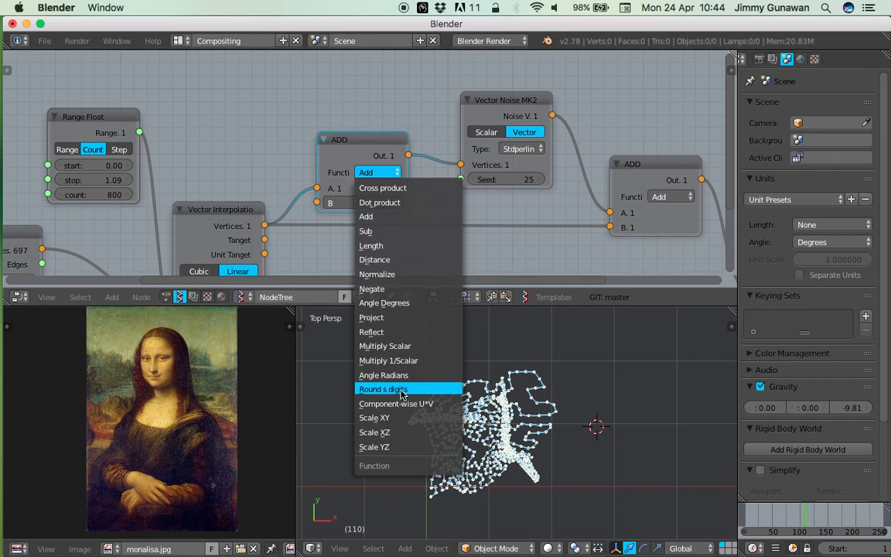
pyautogui.press('Return')
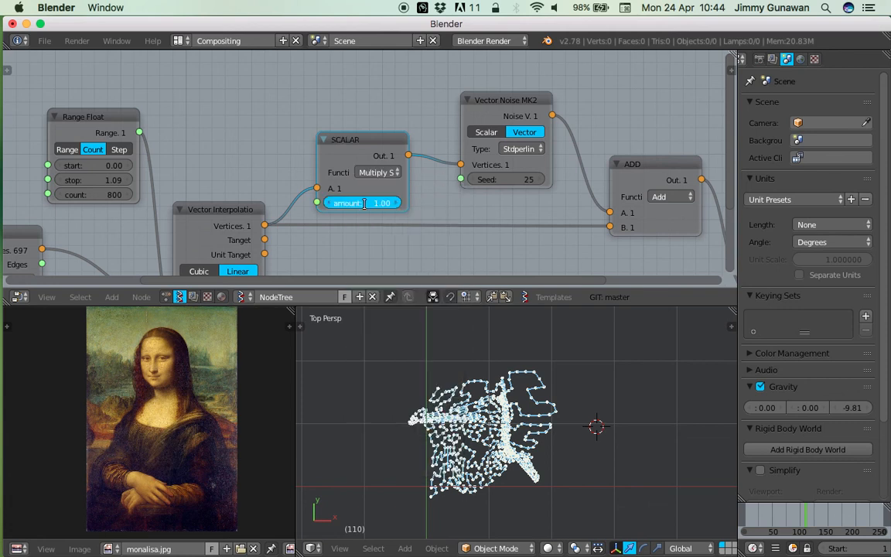
pyautogui.write('0.1')
pyautogui.press('Return')
# Set the Multiply Scalar amount to 0.02
pyautogui.scroll(3, 456, 441)
pyautogui.moveTo(456, 449); pyautogui.dragTo(461, 377, button='middle')
pyautogui.keyDown('shift'); pyautogui.moveTo(461, 377); pyautogui.dragTo(498, 324, button='middle'); pyautogui.keyUp('shift')
pyautogui.moveTo(364, 202); pyautogui.dragTo(403, 202)
pyautogui.click(372, 202)
pyautogui.write('0.02')
pyautogui.press('Return')
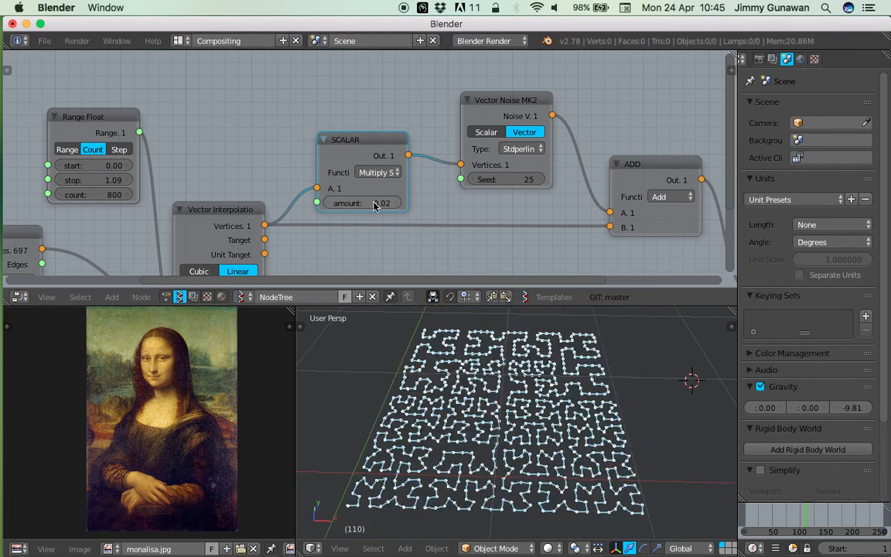
# Return the 3D view to the top view, reposition the Vector Noise and Scalar nodes, and raise the scalar amount
pyautogui.click(341, 548)
pyautogui.click(356, 483)
pyautogui.moveTo(522, 114); pyautogui.dragTo(498, 114)
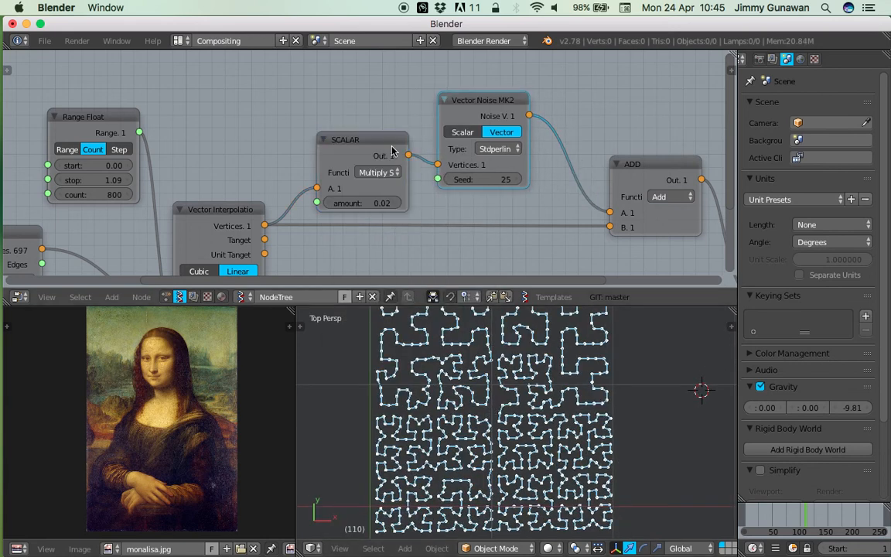
pyautogui.moveTo(350, 138); pyautogui.dragTo(331, 118)
pyautogui.keyDown('shift'); pyautogui.moveTo(502, 422); pyautogui.dragTo(480, 390, button='middle'); pyautogui.keyUp('shift')
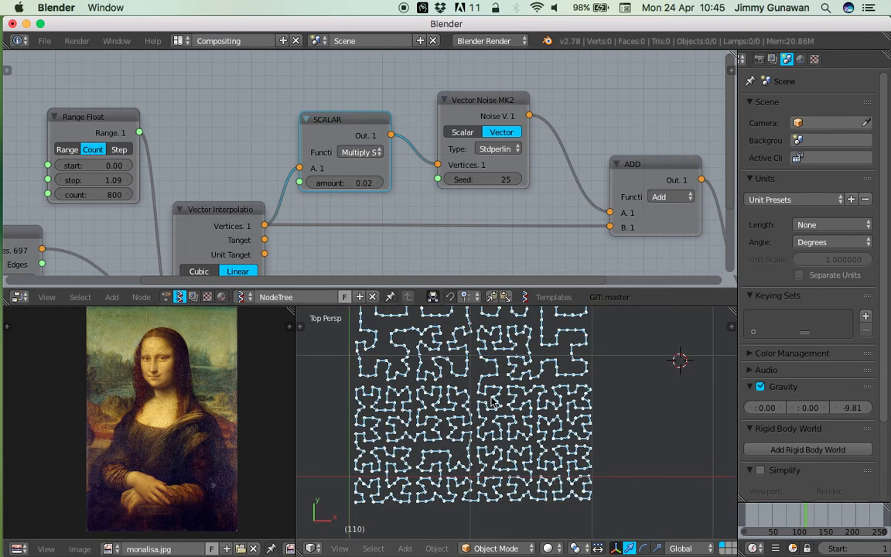
pyautogui.moveTo(344, 182); pyautogui.dragTo(425, 182)
# Delete the Scalar, Vector Noise and Add nodes from the node tree
pyautogui.press('x')
pyautogui.moveTo(498, 104); pyautogui.dragTo(445, 105)
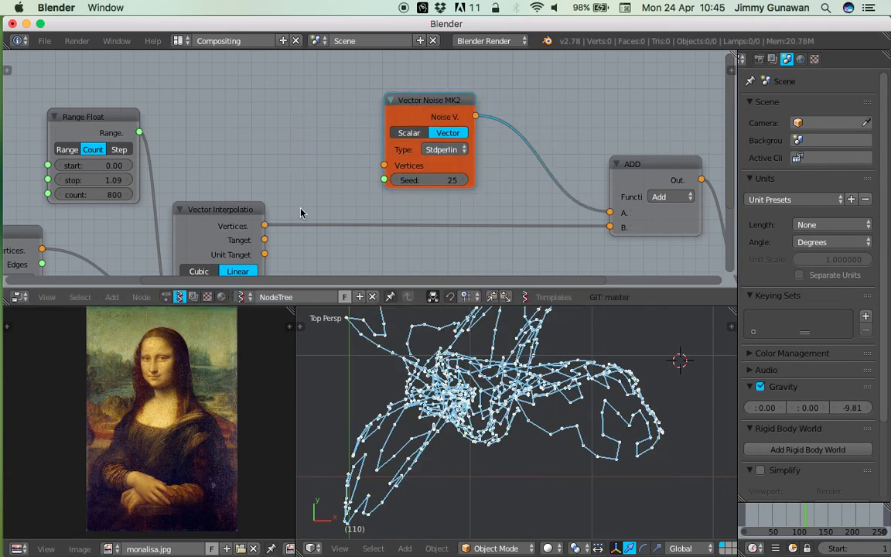
pyautogui.press('x')
pyautogui.scroll(-2, 534, 200)
pyautogui.moveTo(627, 199); pyautogui.dragTo(556, 188, button='middle')
pyautogui.click(564, 164)
pyautogui.press('x')
# Reconnect Vector Interpolation's vertices directly to the UV Connection and move that node closer
pyautogui.scroll(-2, 369, 206)
pyautogui.moveTo(252, 205); pyautogui.dragTo(607, 252)
pyautogui.moveTo(620, 175); pyautogui.dragTo(390, 158)
# Lower the Range Float's count to 436
pyautogui.scroll(1, 511, 433)
pyautogui.keyDown('shift'); pyautogui.moveTo(511, 433); pyautogui.dragTo(511, 453, button='middle'); pyautogui.keyUp('shift')
pyautogui.moveTo(131, 181); pyautogui.dragTo(208, 124, button='middle')
pyautogui.moveTo(208, 125); pyautogui.dragTo(170, 124)
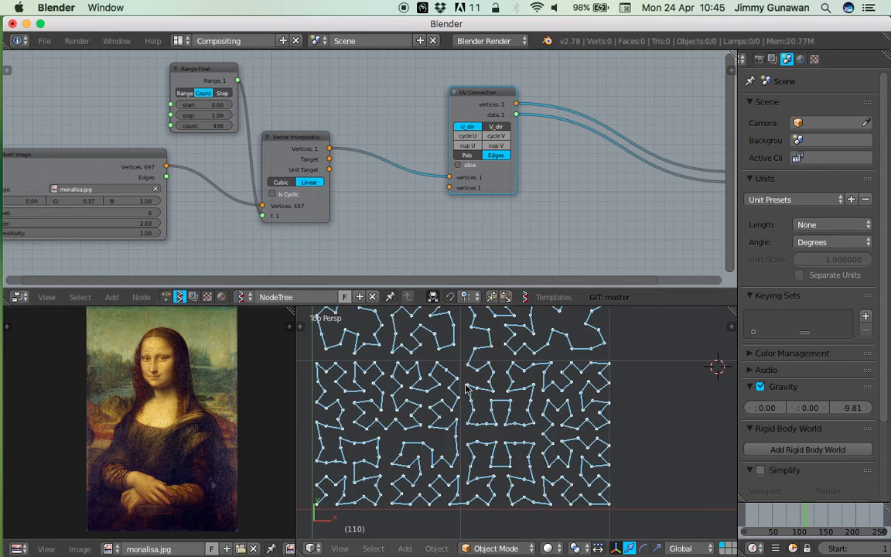
pyautogui.keyDown('shift'); pyautogui.moveTo(465, 388); pyautogui.dragTo(462, 428, button='middle'); pyautogui.keyUp('shift')
# Add a Vector Math node above the Viewer Draw links and set its function to Round s digits
pyautogui.moveTo(493, 207); pyautogui.dragTo(355, 239, button='middle')
pyautogui.hotkey('shift', 'a')
pyautogui.click(450, 119)
pyautogui.write('vector')
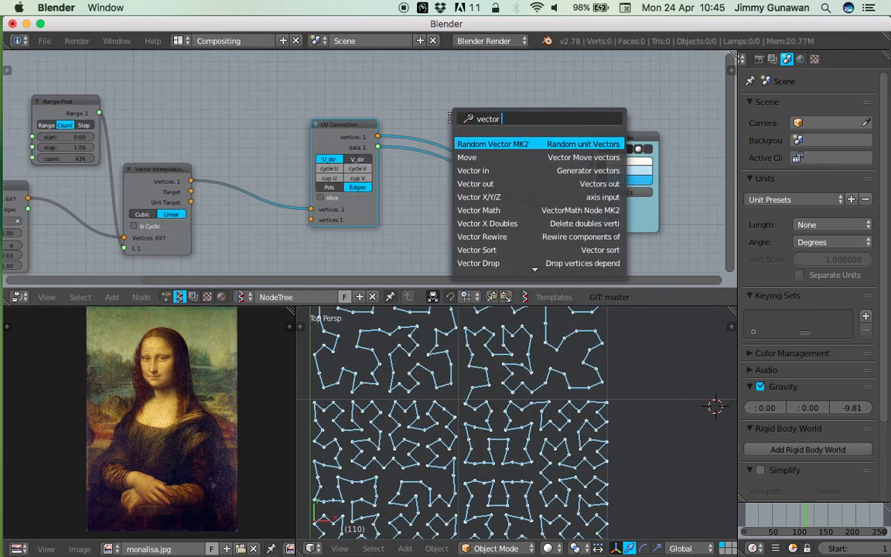
pyautogui.write(' mat')
pyautogui.press('Return')
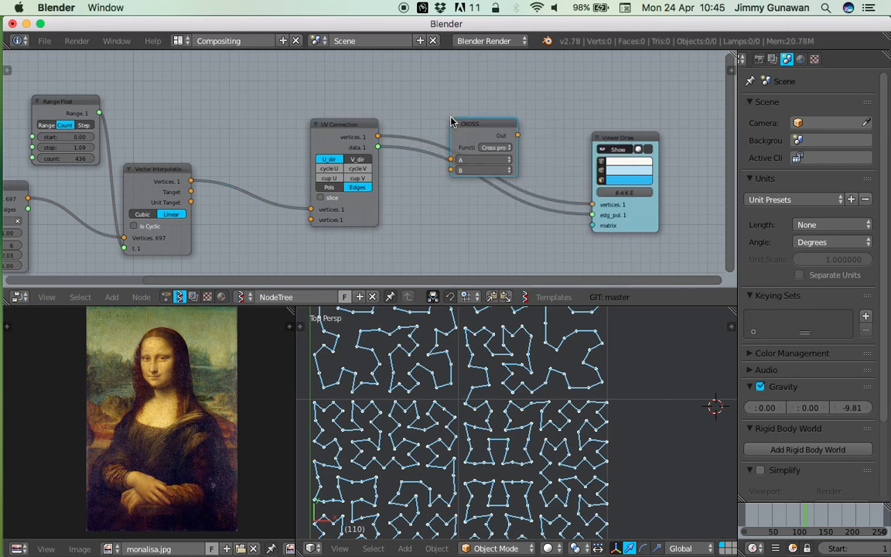
pyautogui.click(478, 89)
pyautogui.click(529, 120)
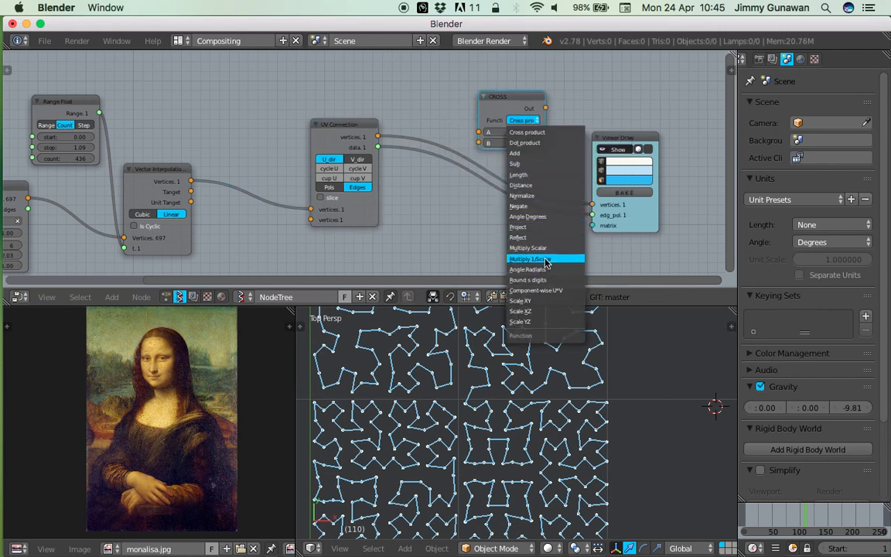
pyautogui.scroll(3, 532, 131)
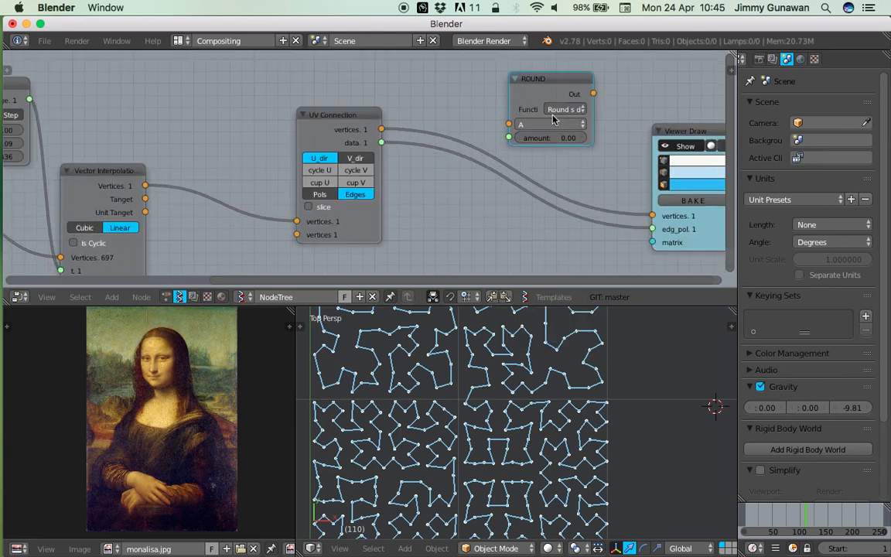
# Widen the Round node and route the UV Connection's vertices through it into the Viewer Draw
pyautogui.moveTo(591, 105); pyautogui.dragTo(634, 107)
pyautogui.moveTo(381, 130); pyautogui.dragTo(522, 122)
pyautogui.moveTo(562, 81); pyautogui.dragTo(520, 94, button='middle')
pyautogui.moveTo(545, 90)
pyautogui.mouseDown()
pyautogui.moveTo(518, 79)
pyautogui.moveTo(612, 234)
pyautogui.mouseUp()
pyautogui.moveTo(556, 331); pyautogui.dragTo(536, 392)
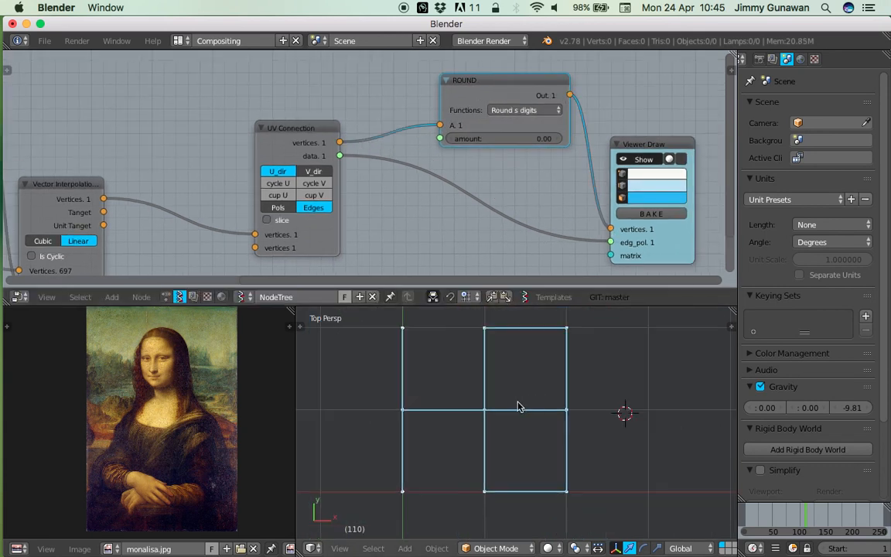
pyautogui.keyDown('shift'); pyautogui.moveTo(513, 383); pyautogui.dragTo(528, 375, button='middle'); pyautogui.keyUp('shift')
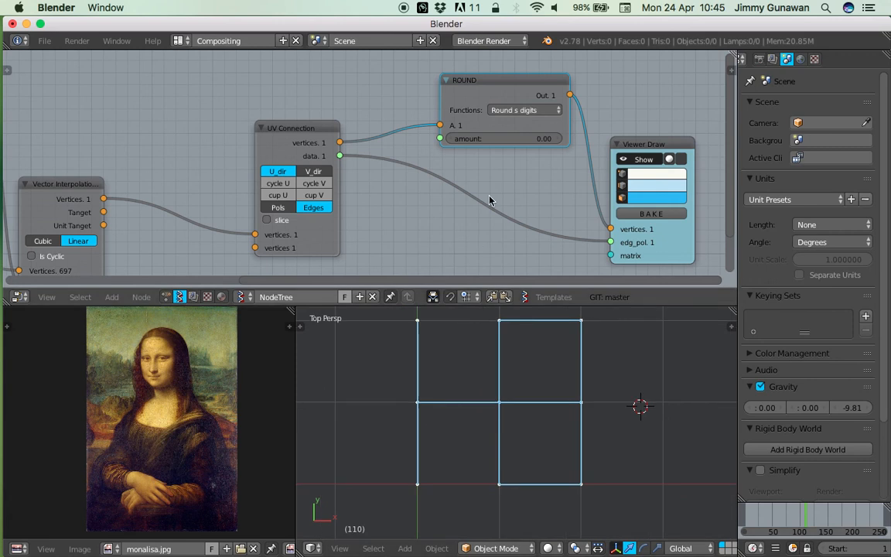
# Try higher amount values on the Round node
pyautogui.click(558, 142)
pyautogui.click(559, 141)
pyautogui.click(559, 142)
pyautogui.click(559, 142)
pyautogui.click(559, 142)
pyautogui.click(559, 142)
pyautogui.click(559, 142)
pyautogui.click(559, 143)
pyautogui.moveTo(548, 142); pyautogui.dragTo(650, 142)
# Raise the Hilbert image's size to 5.27
pyautogui.moveTo(656, 266); pyautogui.dragTo(270, 169, button='middle')
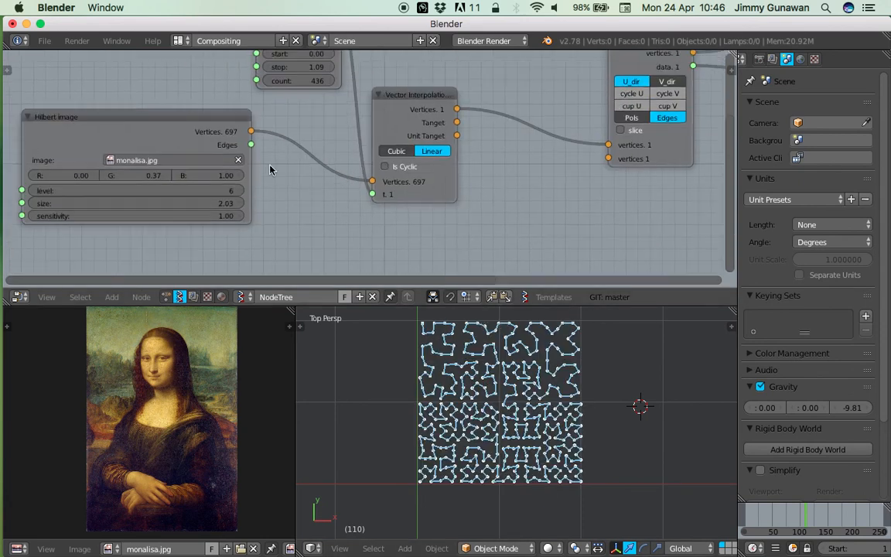
pyautogui.moveTo(185, 202); pyautogui.dragTo(302, 205)
pyautogui.moveTo(188, 203); pyautogui.dragTo(301, 203)
# Set the Round node's amount to 0 and inspect the snapped curve in the 3D view
pyautogui.moveTo(578, 193)
pyautogui.mouseDown(button='middle')
pyautogui.moveTo(328, 249)
pyautogui.moveTo(136, 309)
pyautogui.mouseUp(button='middle')
pyautogui.click(453, 165)
pyautogui.write('0')
pyautogui.press('Return')
pyautogui.scroll(-6, 431, 505)
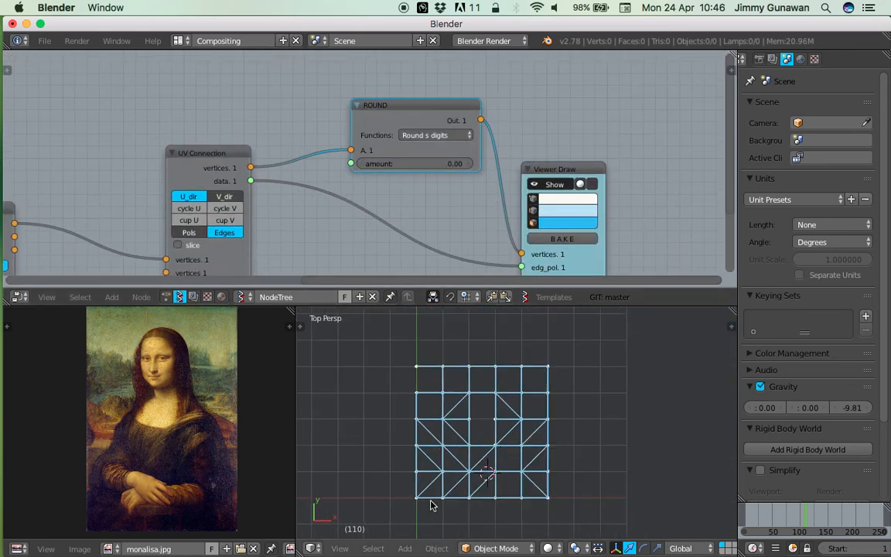
pyautogui.scroll(2, 614, 436)
pyautogui.scroll(-3, 609, 437)
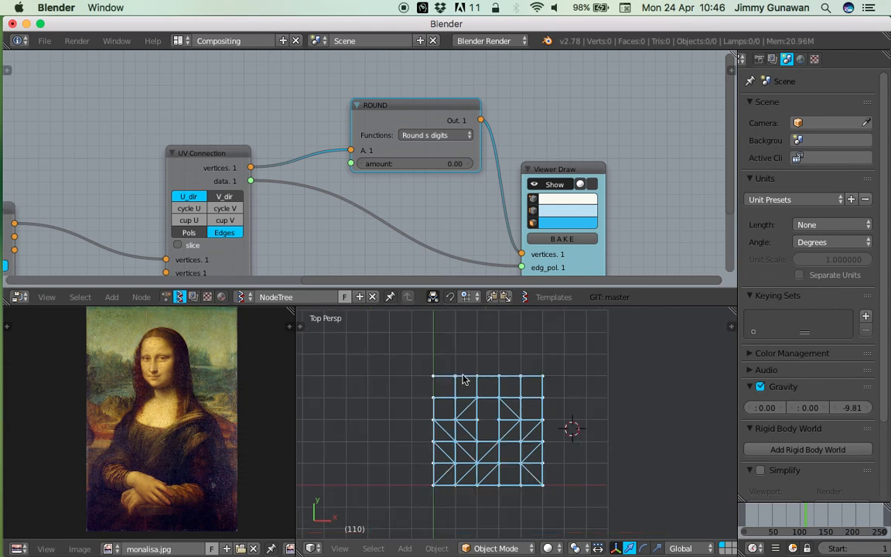
pyautogui.scroll(3, 510, 441)
pyautogui.moveTo(495, 453); pyautogui.dragTo(446, 410, button='middle')
pyautogui.scroll(-3, 358, 128)
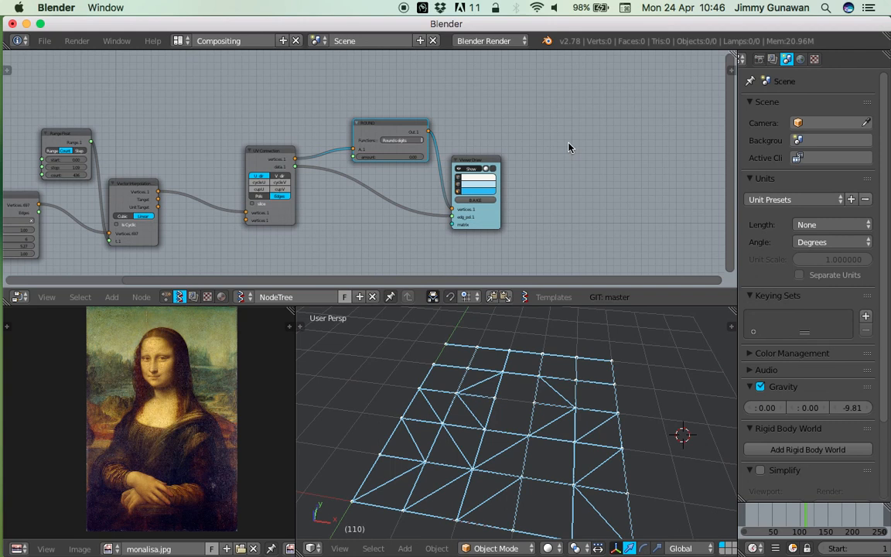
pyautogui.moveTo(568, 147); pyautogui.dragTo(504, 125, button='middle')
pyautogui.hotkey('shift', 'a')
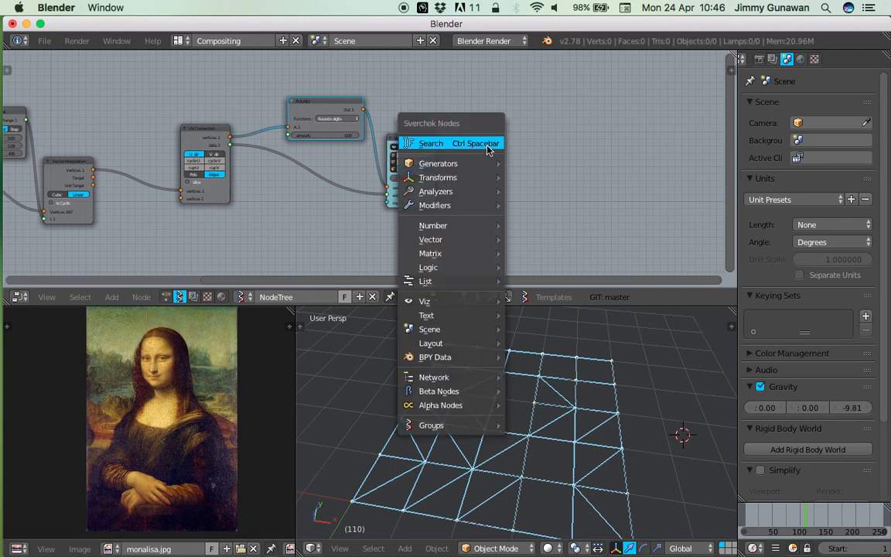
pyautogui.moveTo(453, 163)
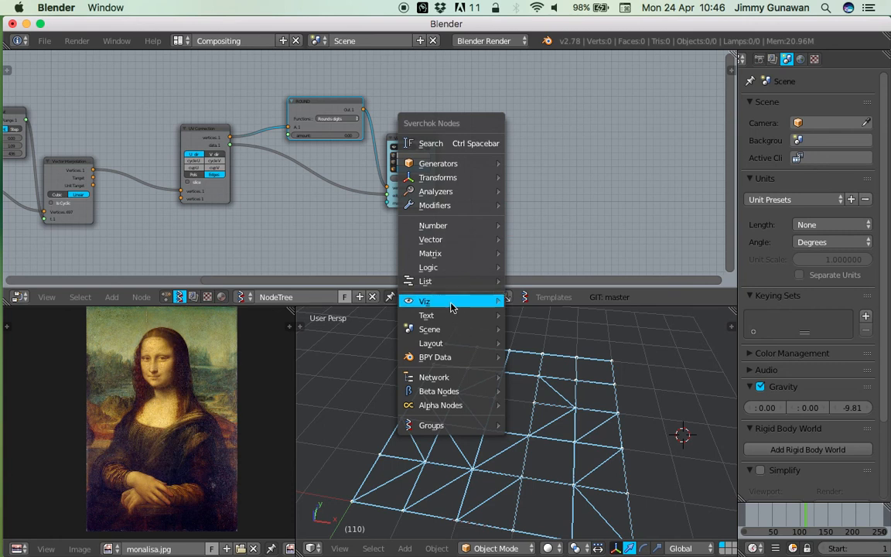
# Move the UV Connection node closer to the Vector Interpolation node
pyautogui.moveTo(234, 201); pyautogui.dragTo(421, 187, button='middle')
pyautogui.scroll(3, 447, 196)
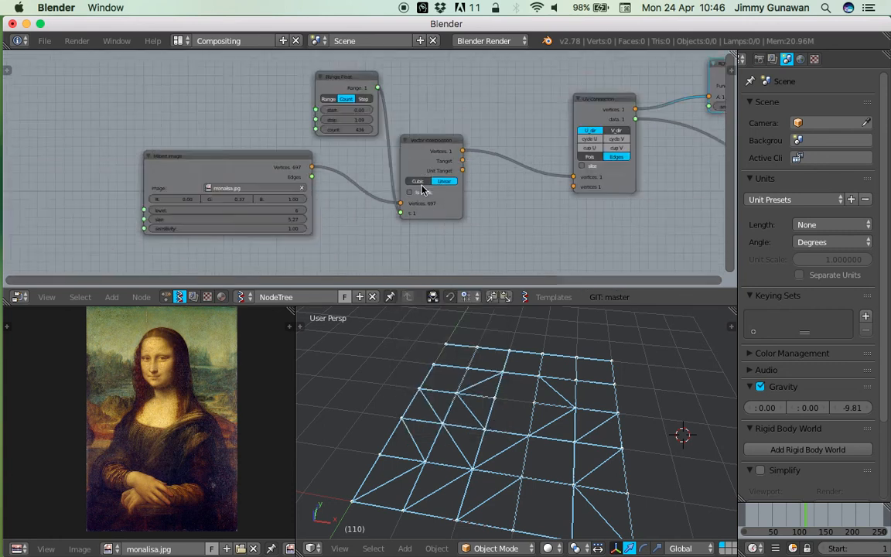
pyautogui.scroll(3, 392, 172)
pyautogui.moveTo(438, 141); pyautogui.dragTo(450, 134)
pyautogui.moveTo(641, 90); pyautogui.dragTo(522, 137, button='middle')
pyautogui.moveTo(521, 141); pyautogui.dragTo(436, 133)
pyautogui.moveTo(435, 133)
pyautogui.mouseDown(button='middle')
pyautogui.moveTo(251, 105)
pyautogui.moveTo(137, 121)
pyautogui.mouseUp(button='middle')
pyautogui.moveTo(278, 152); pyautogui.dragTo(325, 157, button='middle')
pyautogui.scroll(-2, 325, 156)
pyautogui.scroll(-2, 332, 157)
pyautogui.moveTo(515, 192); pyautogui.dragTo(321, 65, button='middle')
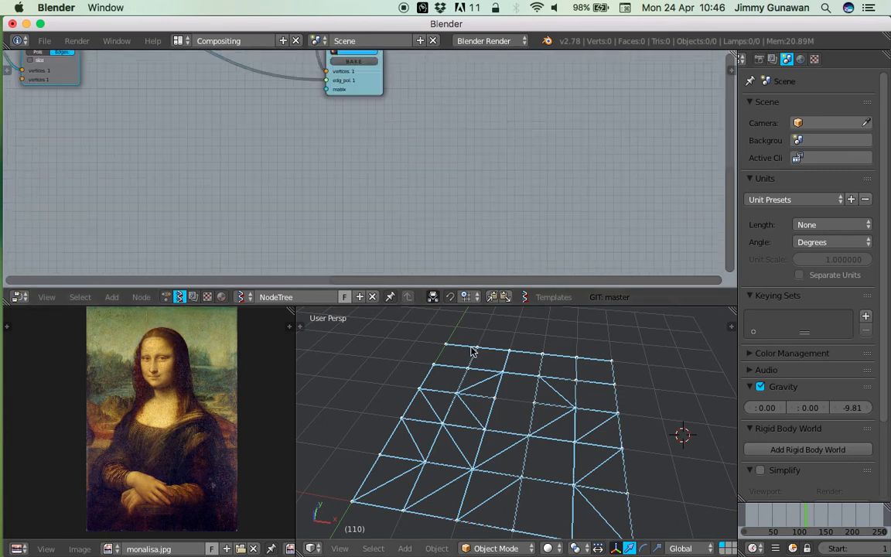
pyautogui.hotkey('shift', 'a')
pyautogui.moveTo(475, 161)
pyautogui.moveTo(570, 360)
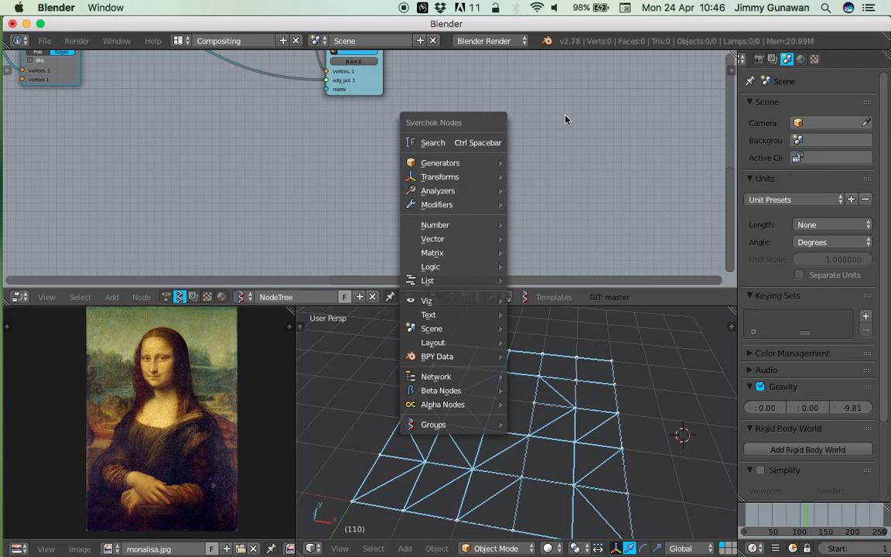
pyautogui.moveTo(543, 123); pyautogui.dragTo(391, 147, button='middle')
pyautogui.hotkey('shift', 'a')
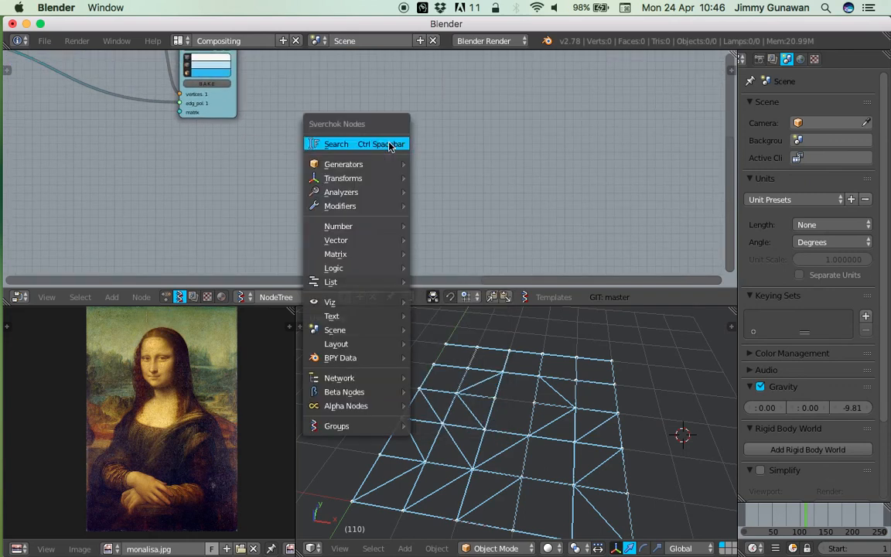
pyautogui.moveTo(379, 179)
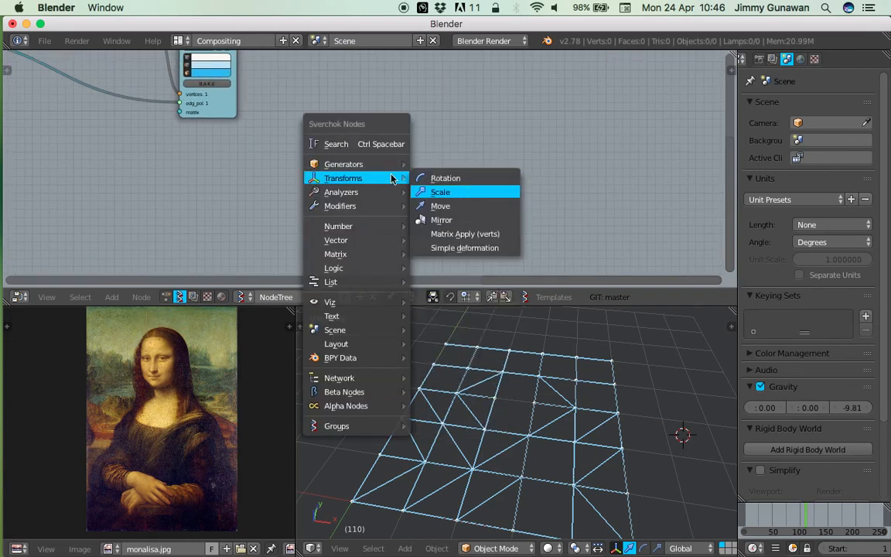
pyautogui.moveTo(362, 164)
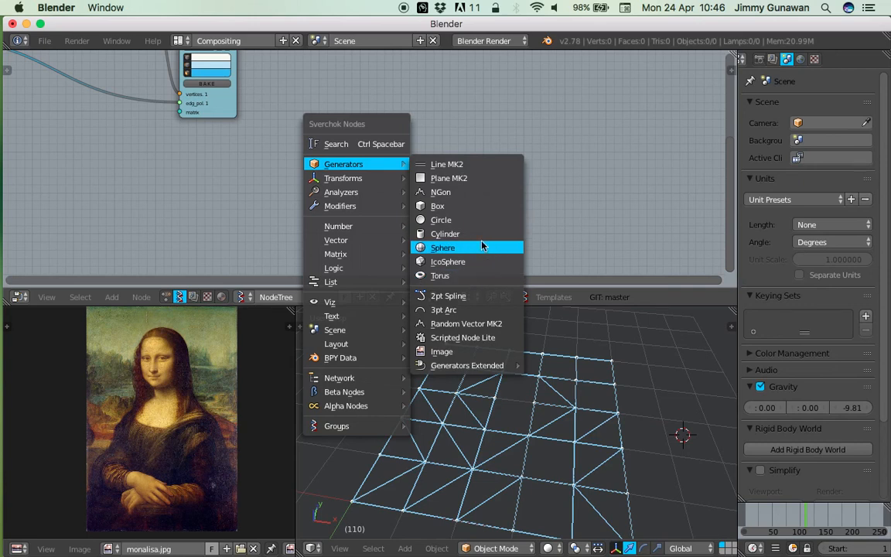
pyautogui.moveTo(386, 115); pyautogui.dragTo(591, 223, button='middle')
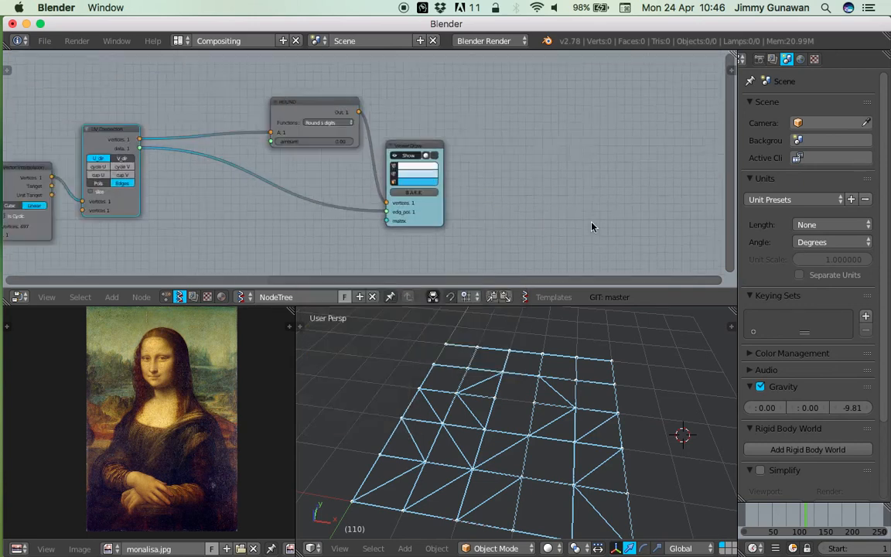
# Move the Viewer Draw node farther away from the Round node
pyautogui.scroll(6, 591, 223)
pyautogui.moveTo(446, 132); pyautogui.dragTo(515, 108)
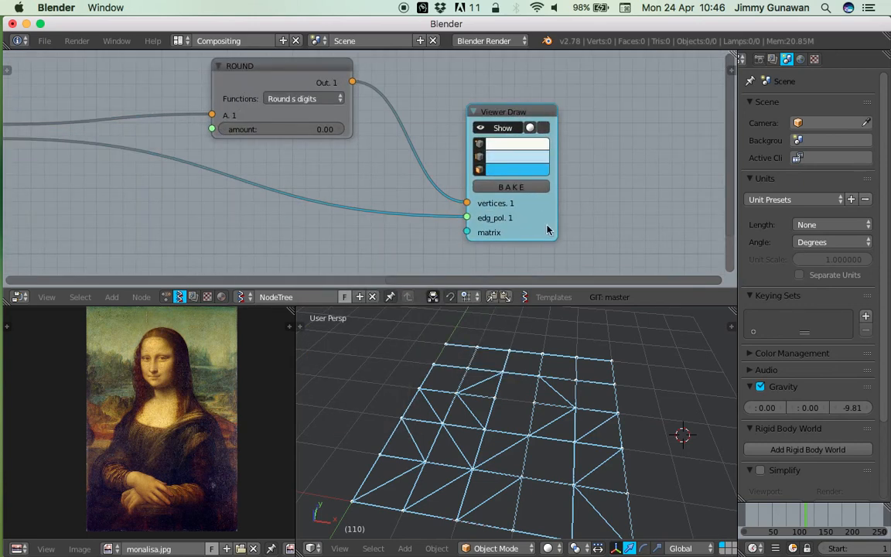
pyautogui.scroll(1, 433, 131)
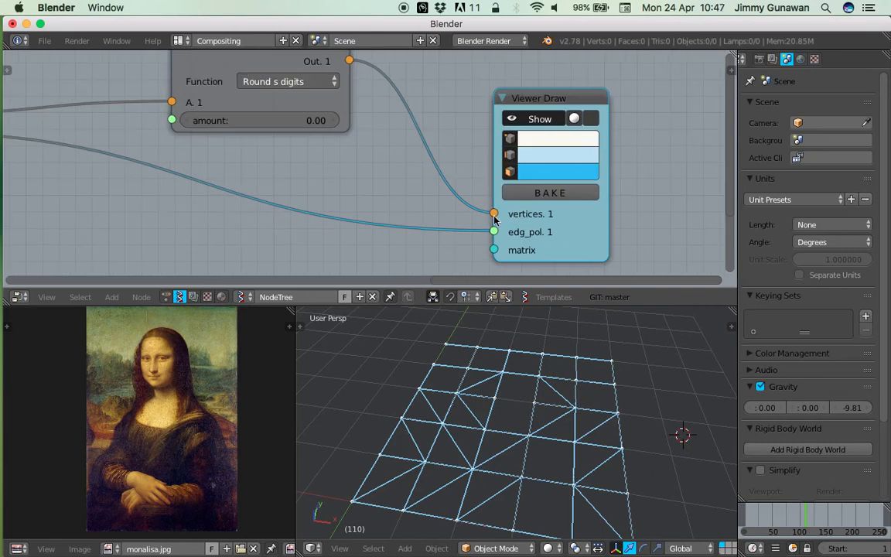
pyautogui.scroll(2, 441, 193)
# Move the Hilbert image node farther away from the Vector Interpolation node
pyautogui.moveTo(409, 163); pyautogui.dragTo(528, 230, button='middle')
pyautogui.moveTo(256, 175); pyautogui.dragTo(533, 164, button='middle')
pyautogui.moveTo(119, 199); pyautogui.dragTo(343, 146, button='middle')
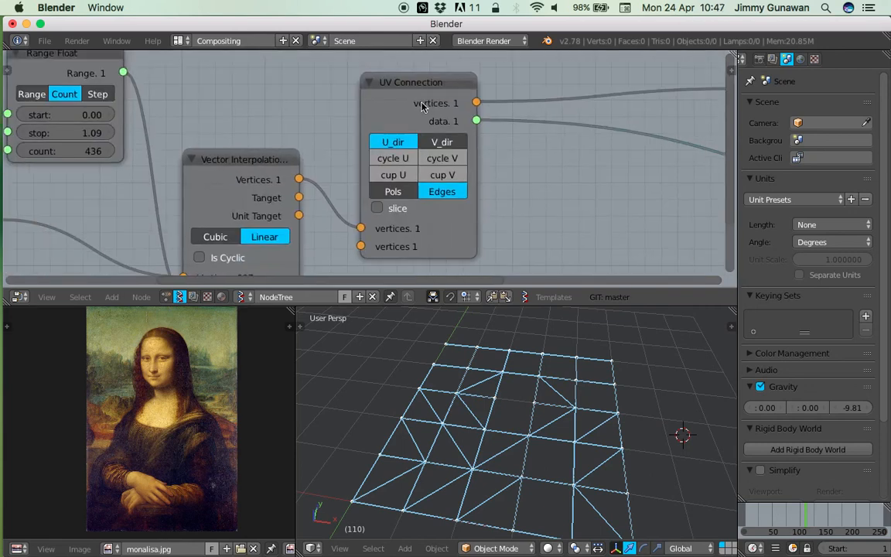
pyautogui.moveTo(128, 77); pyautogui.dragTo(416, 139, button='middle')
pyautogui.moveTo(264, 276); pyautogui.dragTo(485, 148, button='middle')
pyautogui.moveTo(462, 140); pyautogui.dragTo(369, 127)
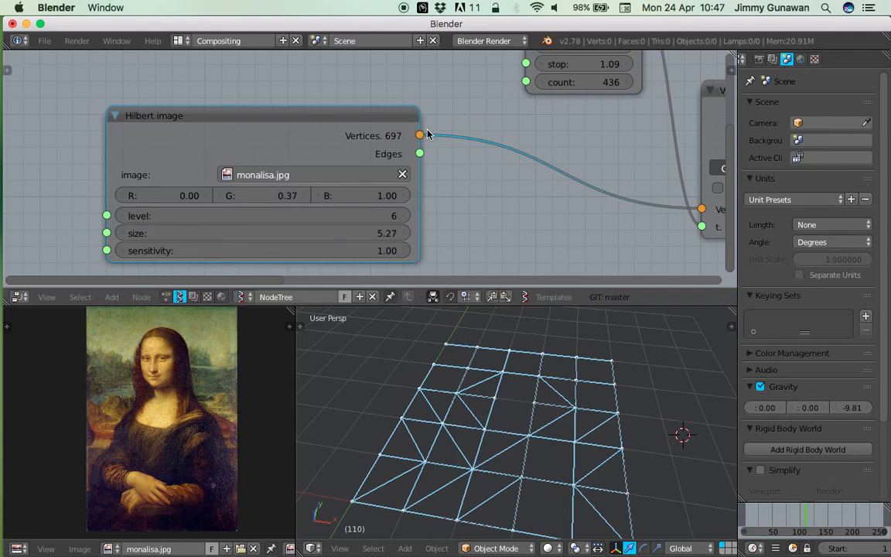
# Bake the rounded curve from the Viewer Draw node into a mesh object
pyautogui.scroll(-3, 579, 171)
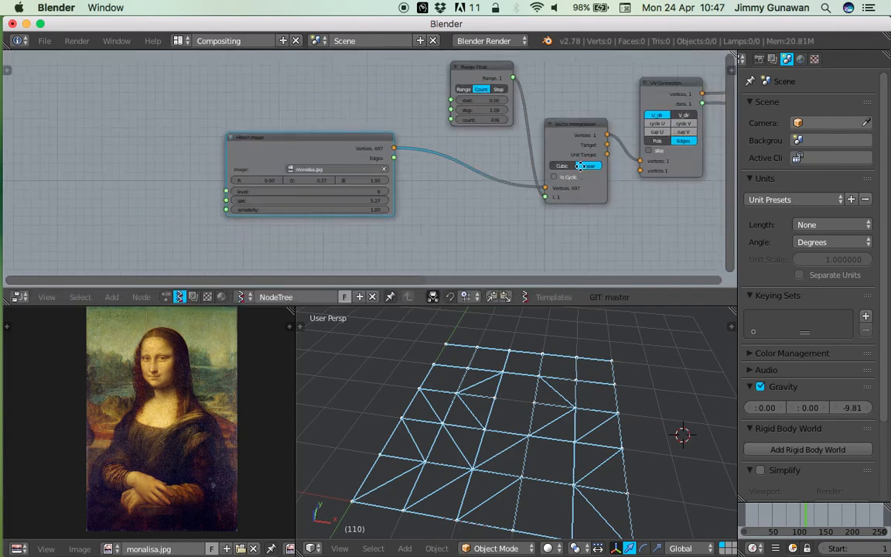
pyautogui.moveTo(519, 147); pyautogui.dragTo(157, 162, button='middle')
pyautogui.moveTo(515, 170); pyautogui.dragTo(217, 224, button='middle')
pyautogui.scroll(1, 359, 160)
pyautogui.moveTo(359, 159); pyautogui.dragTo(358, 116, button='middle')
# Move the baked mesh along the Y axis clear of the node preview and switch the 3D view to wireframe
pyautogui.moveTo(592, 464)
pyautogui.mouseDown(button='middle')
pyautogui.moveTo(497, 366)
pyautogui.moveTo(533, 426)
pyautogui.mouseUp(button='middle')
pyautogui.rightClick(528, 432)
pyautogui.press('g')
pyautogui.press('y')
pyautogui.click(674, 356)
pyautogui.moveTo(674, 356)
pyautogui.keyDown('shift'); pyautogui.mouseDown(button='middle')
pyautogui.moveTo(558, 418)
pyautogui.moveTo(641, 433)
pyautogui.mouseUp(button='middle'); pyautogui.keyUp('shift')
pyautogui.press('z')
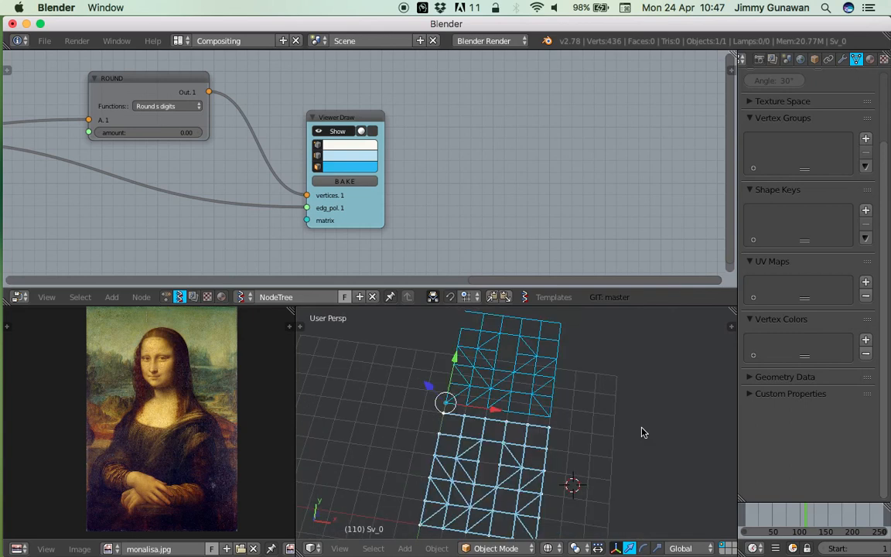